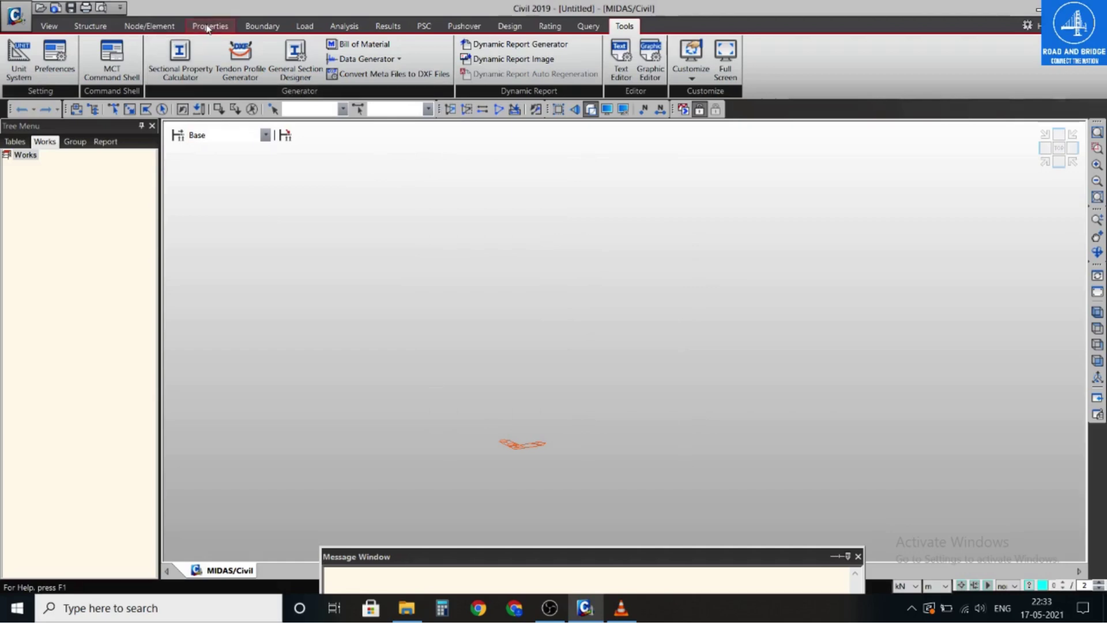
# - Start a new material definition with the design type Concrete and the name M30
pyautogui.click(208, 27)
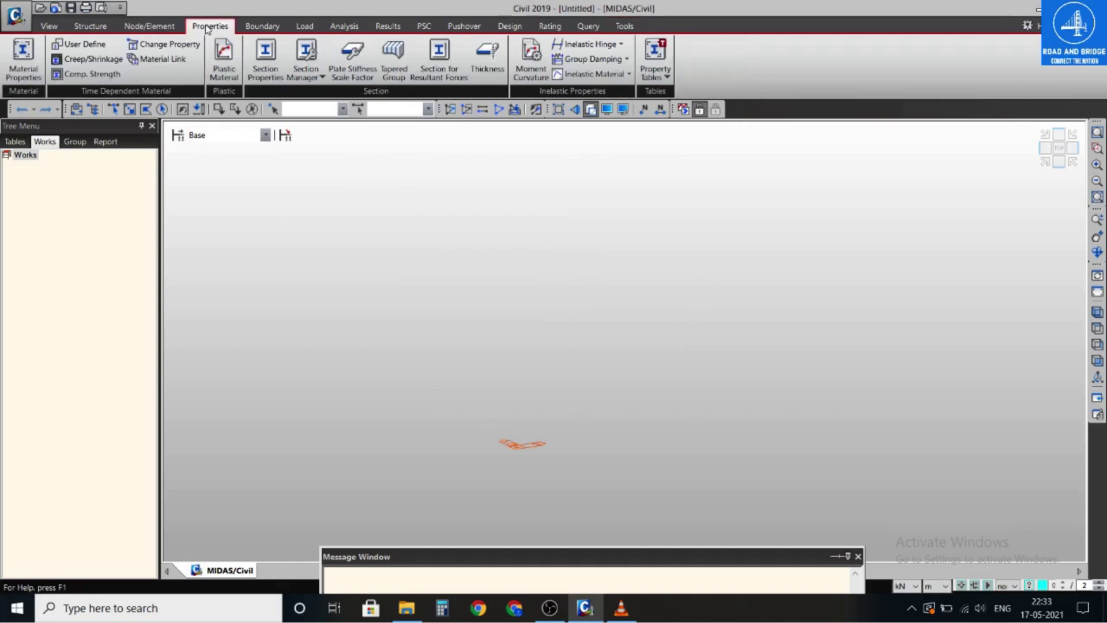
pyautogui.click(26, 62)
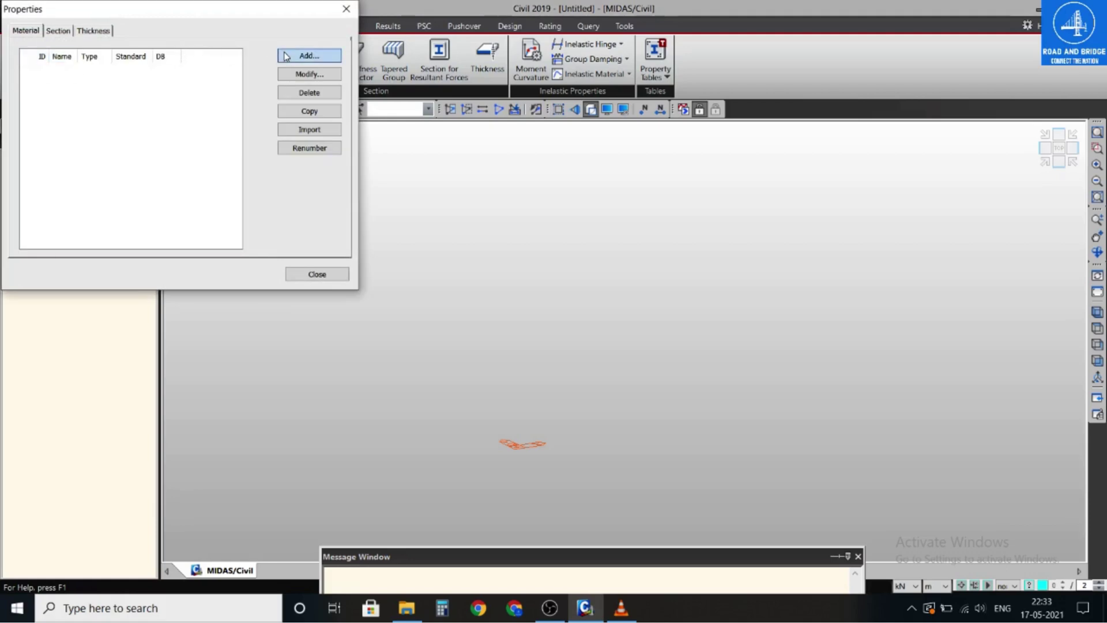
pyautogui.click(306, 55)
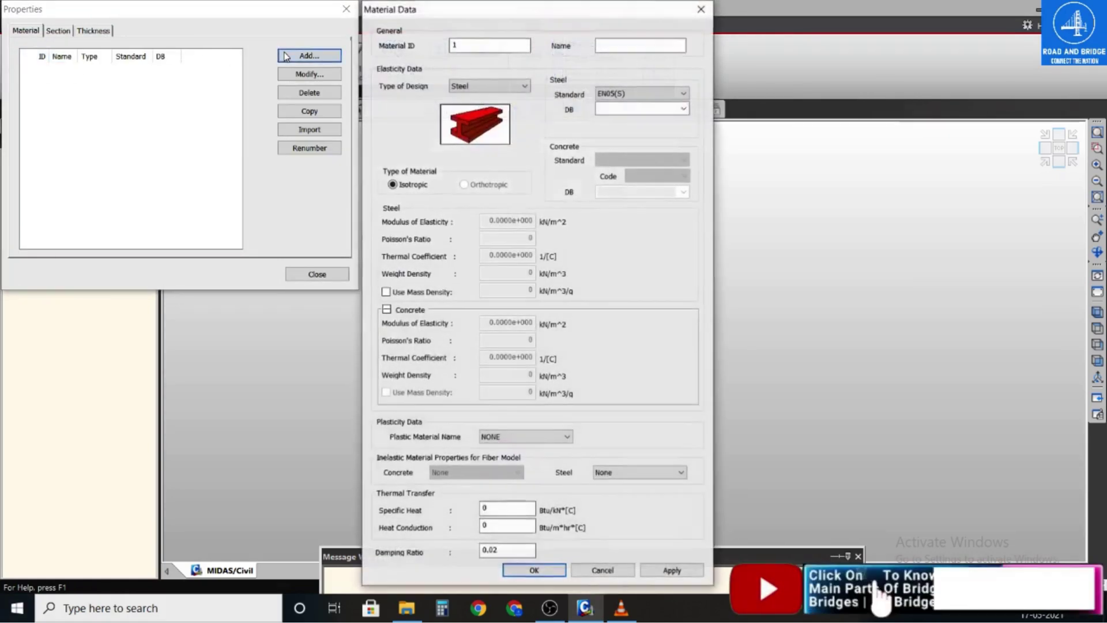
pyautogui.click(483, 87)
pyautogui.click(487, 99)
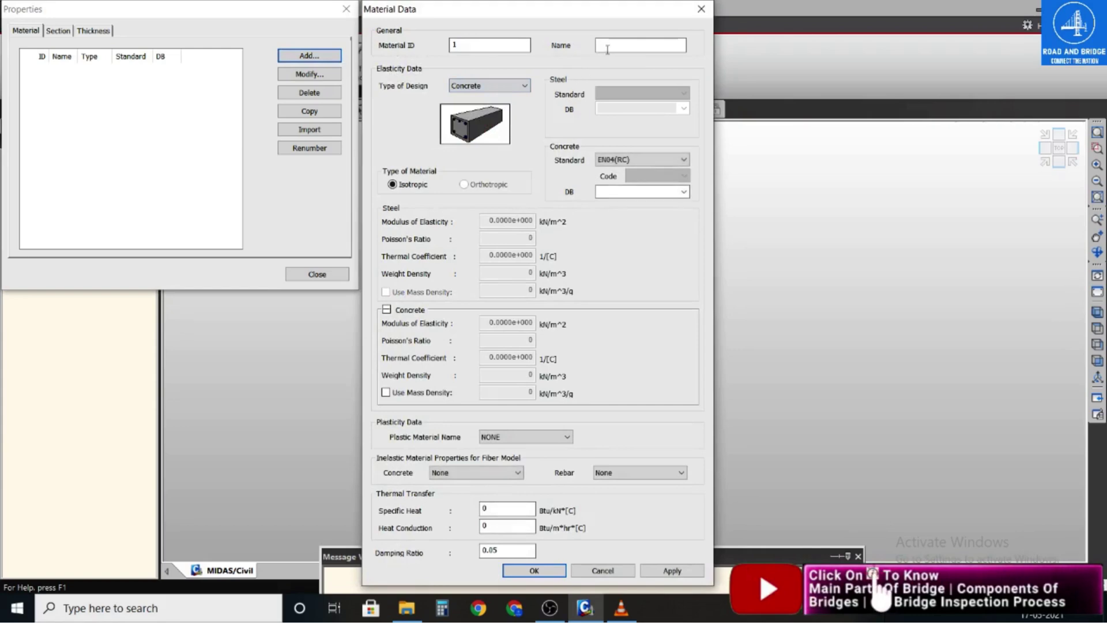
pyautogui.click(608, 49)
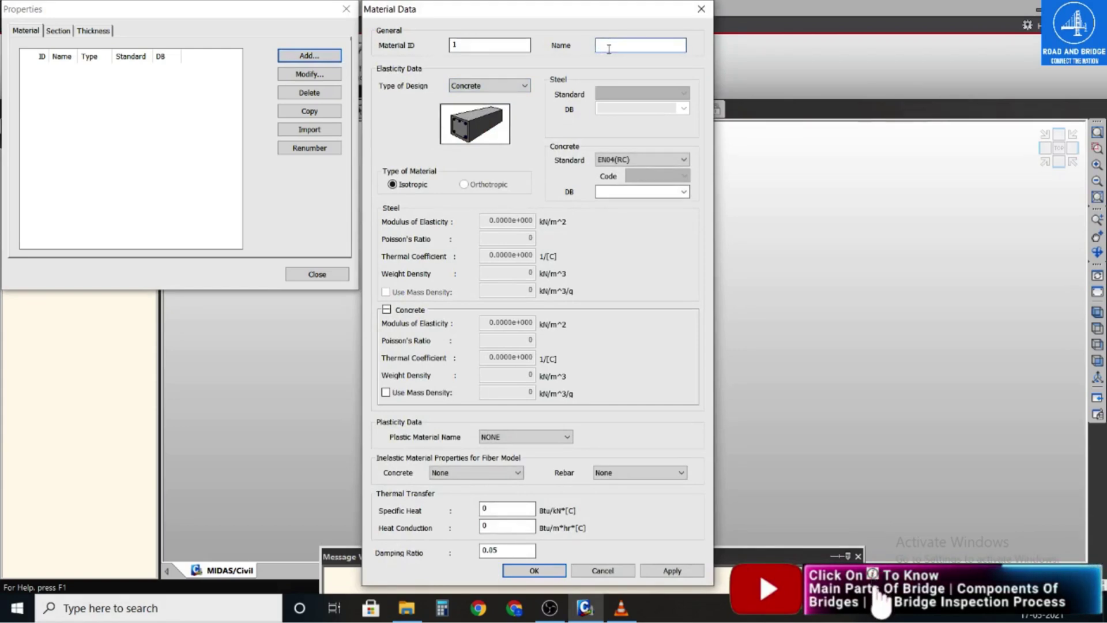
pyautogui.write('M')
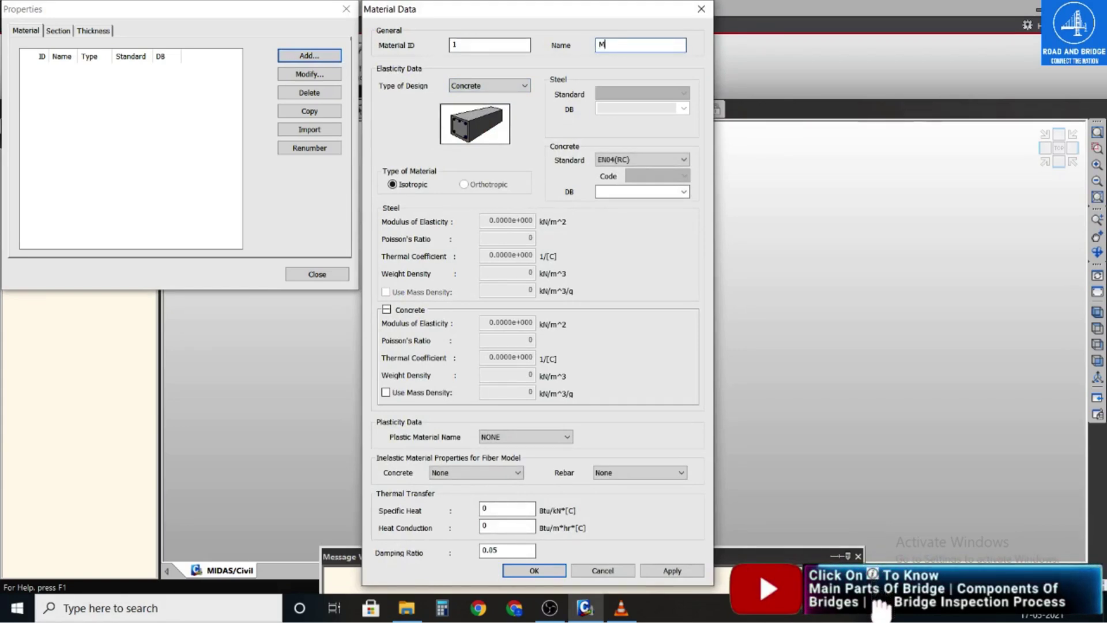
pyautogui.write('30')
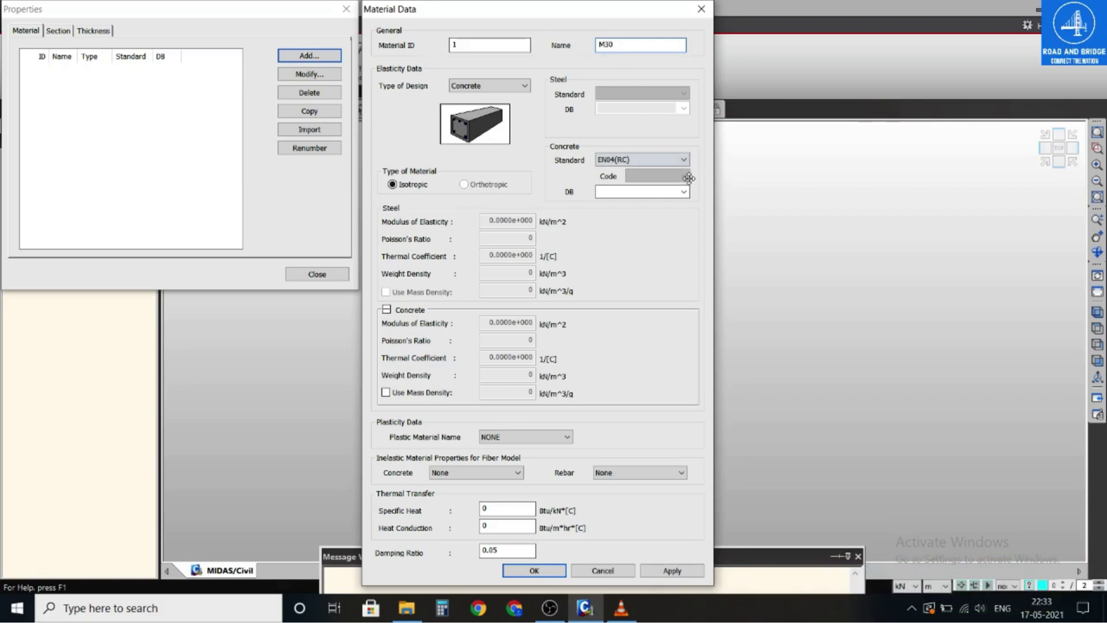
# - Assign the IS(RC) concrete standard and database grade M30 to the material, and add it to the material list
pyautogui.click(680, 162)
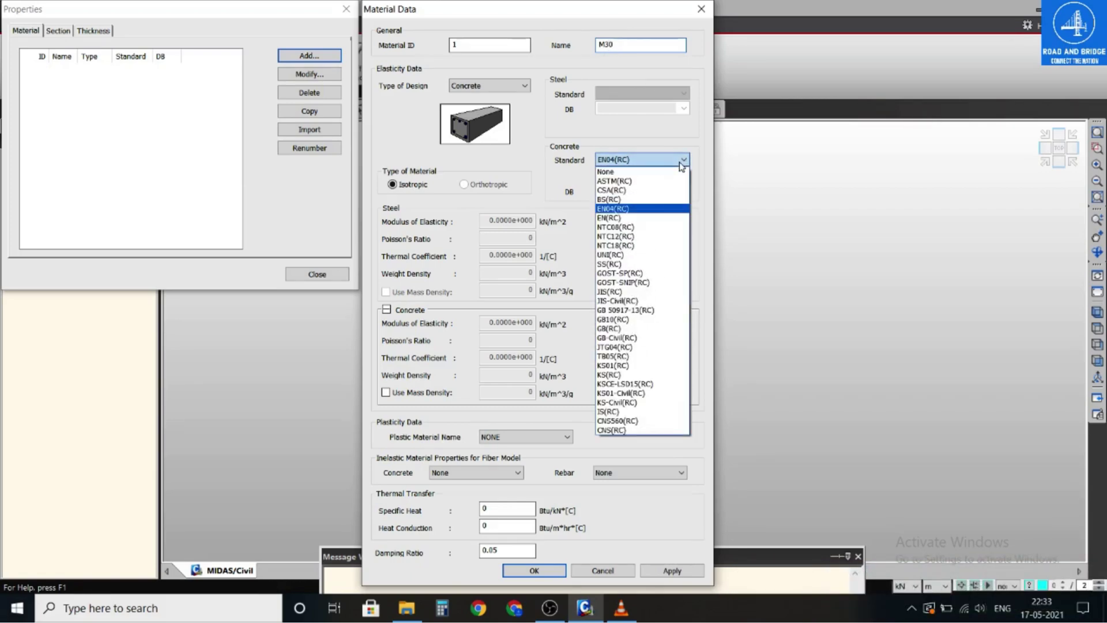
pyautogui.click(630, 407)
pyautogui.click(681, 193)
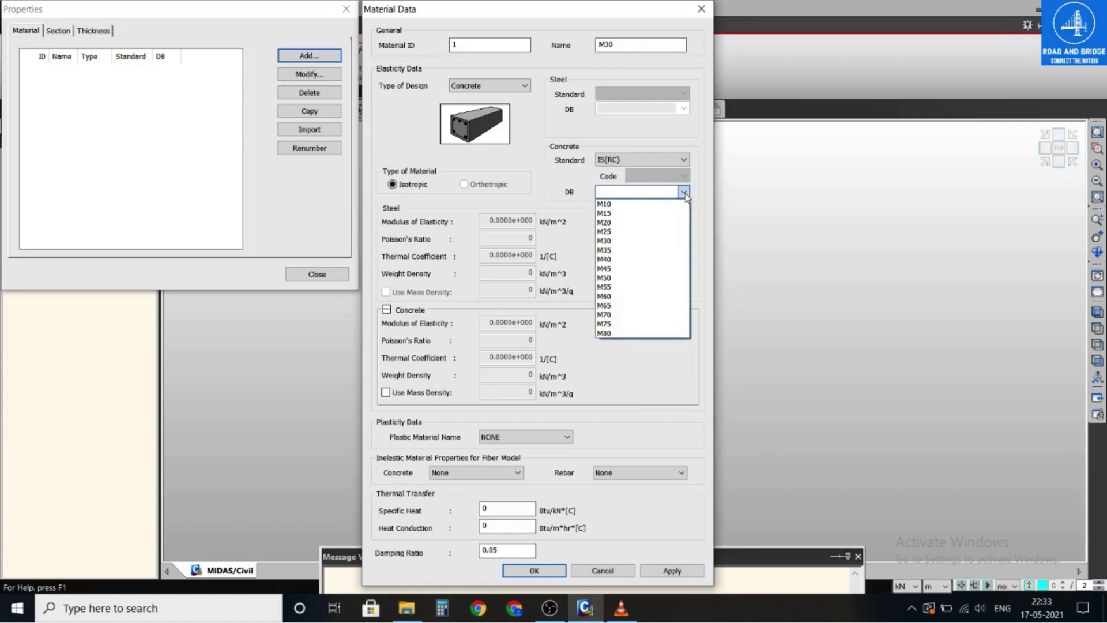
pyautogui.click(617, 241)
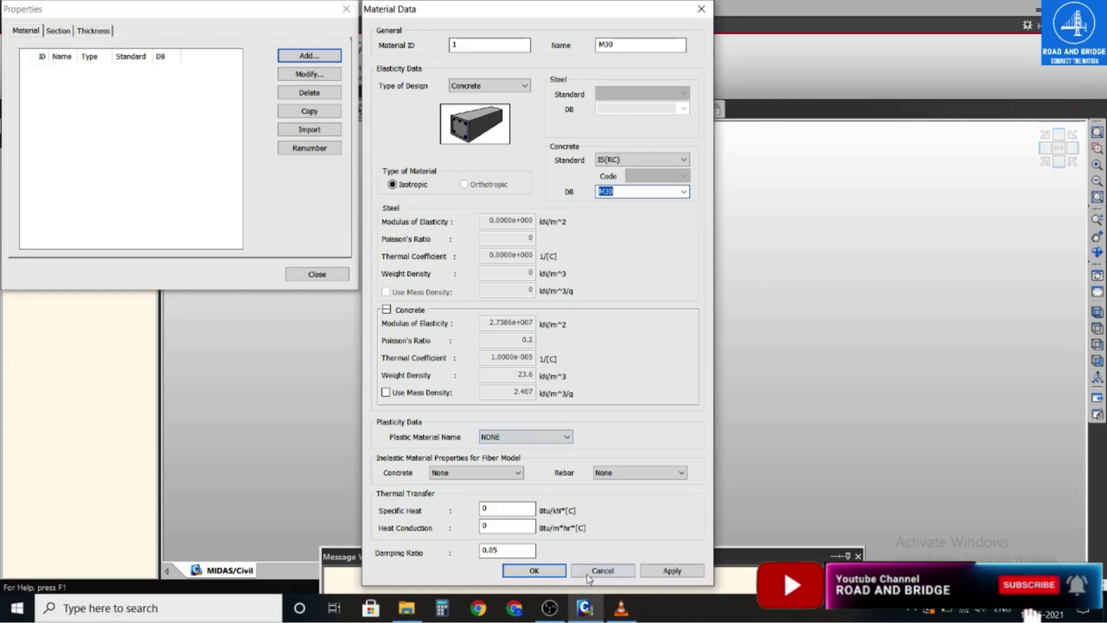
pyautogui.click(671, 570)
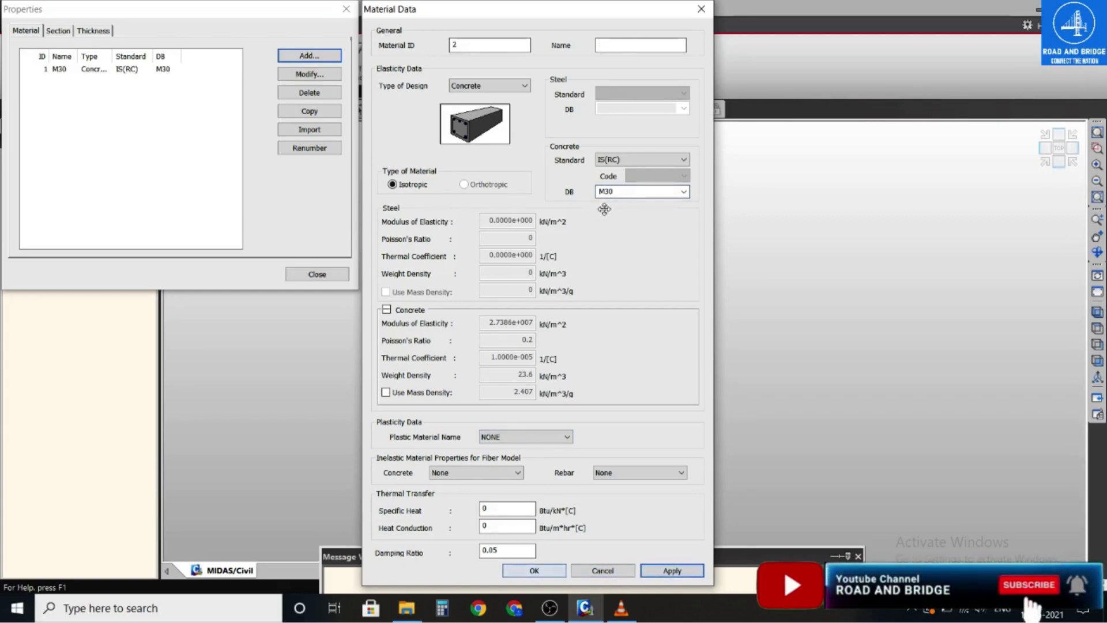
# - Add a second concrete material named DUMMY with standard None and weight density 0, and finish the material definitions
pyautogui.click(618, 46)
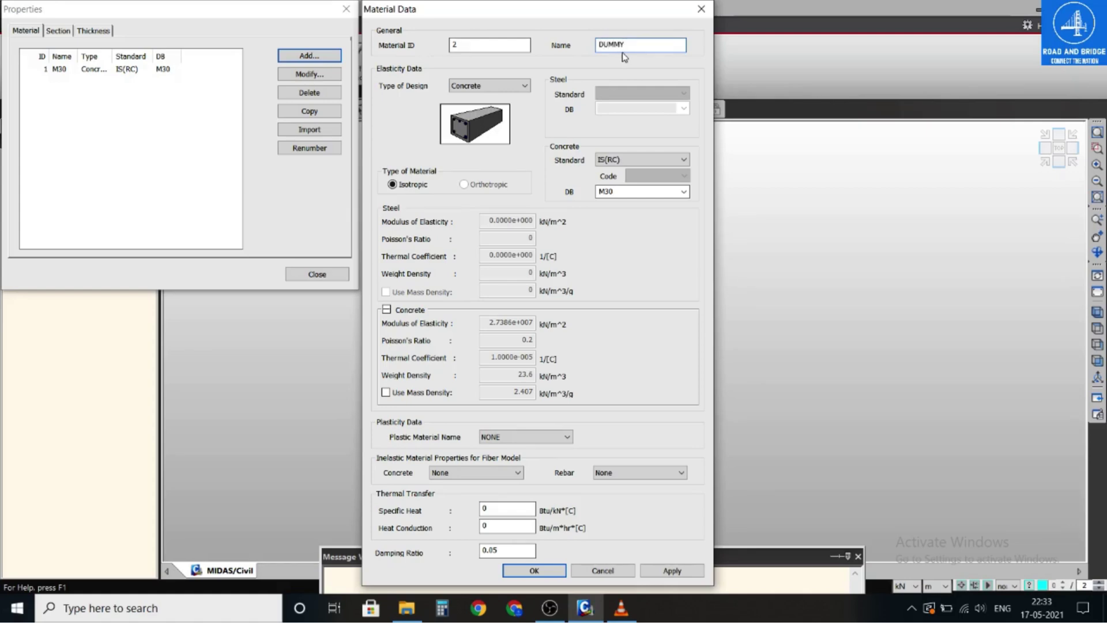
pyautogui.click(662, 160)
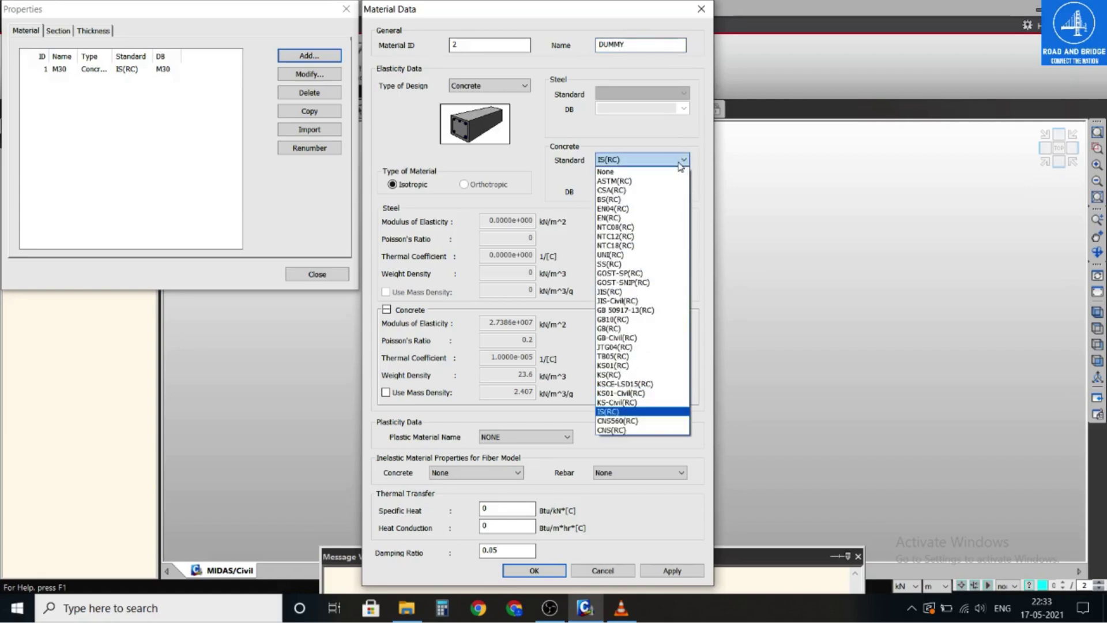
pyautogui.click(643, 172)
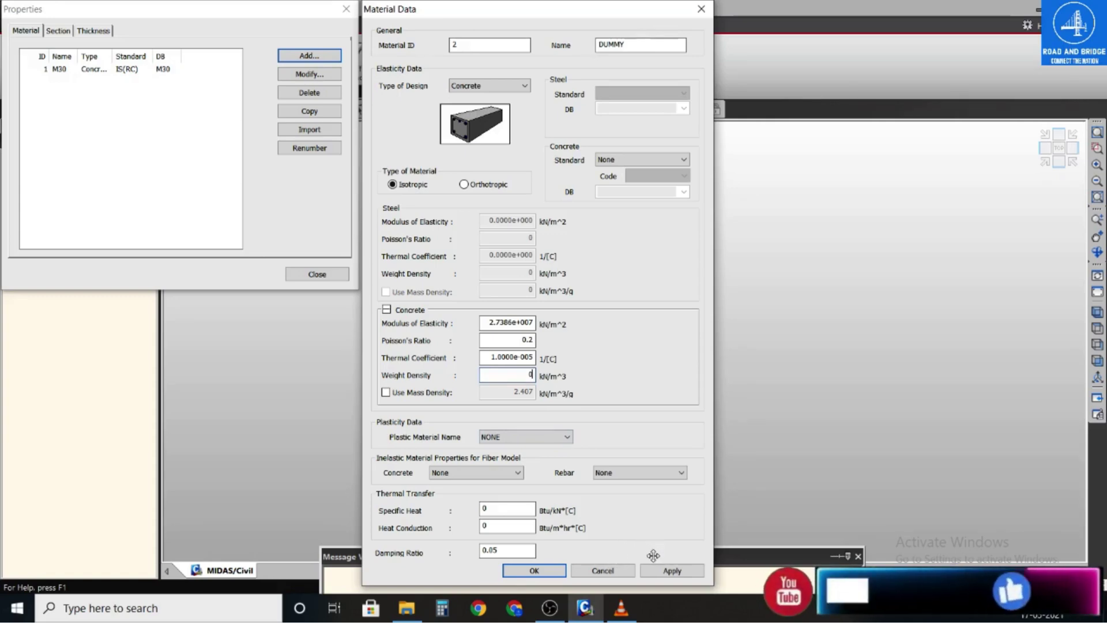
pyautogui.click(664, 570)
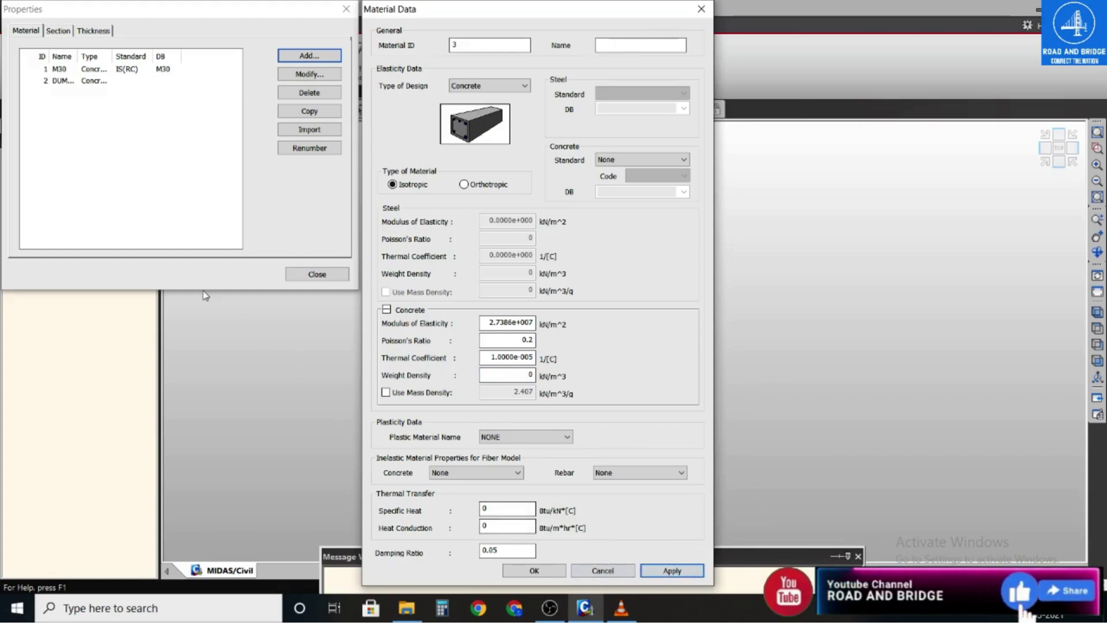
pyautogui.click(701, 11)
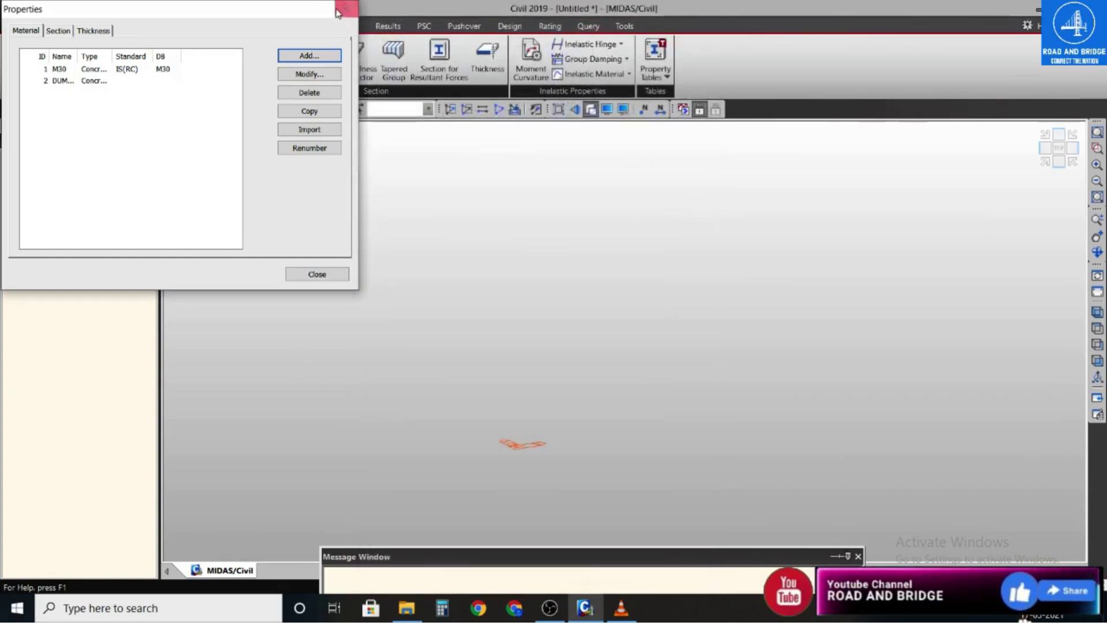
pyautogui.click(318, 275)
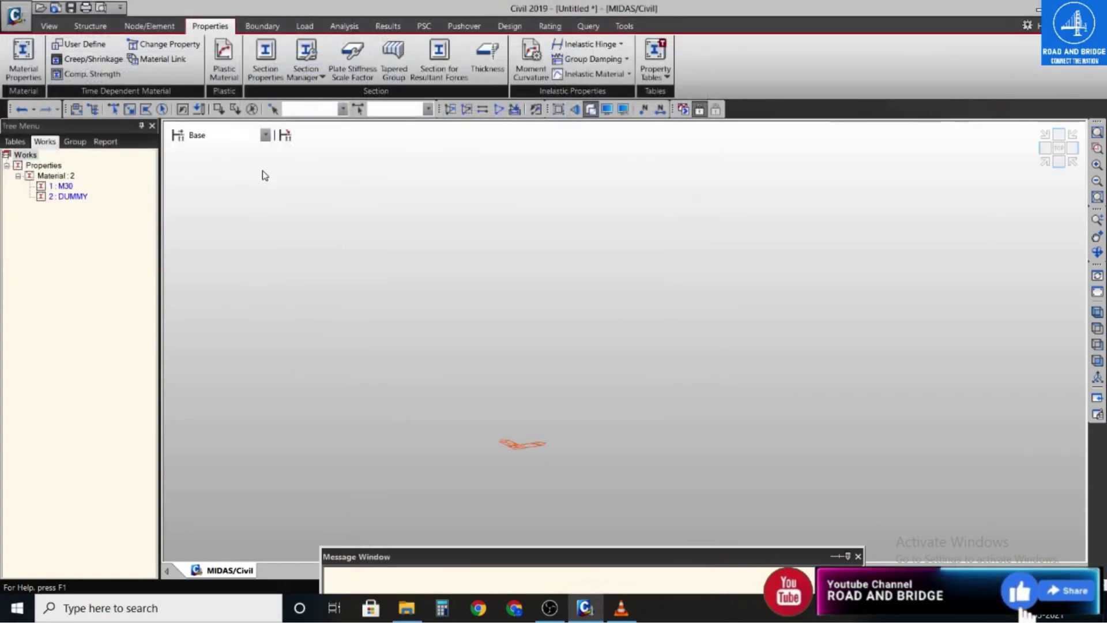
# - Define a user-type solid rectangle section named MID SECTION with H 0.7 m and B 1 m
pyautogui.click(266, 60)
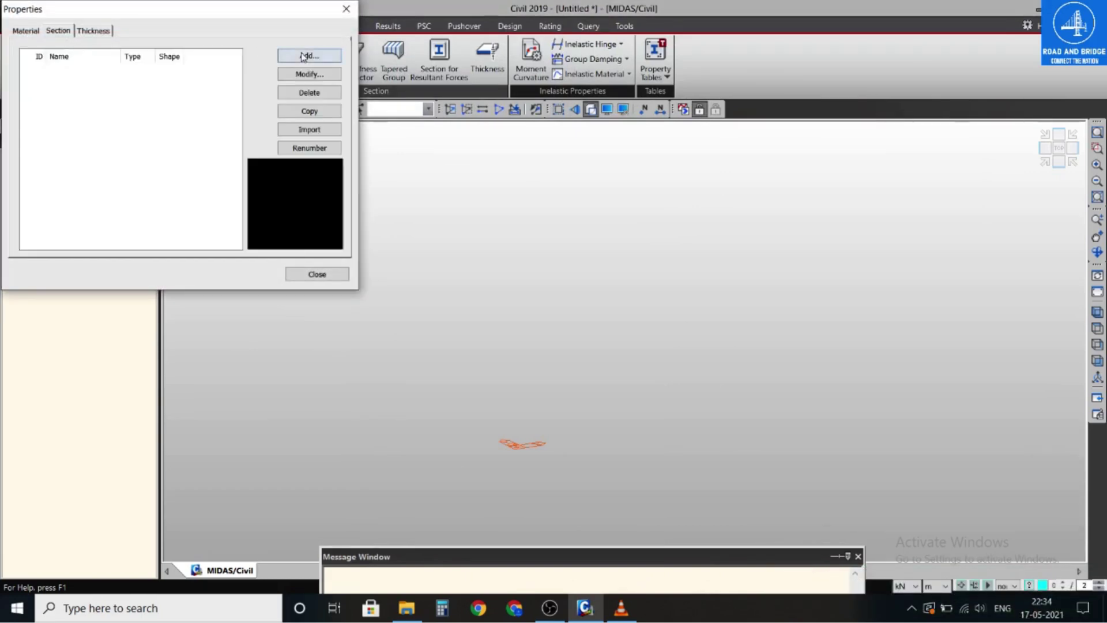
pyautogui.click(305, 55)
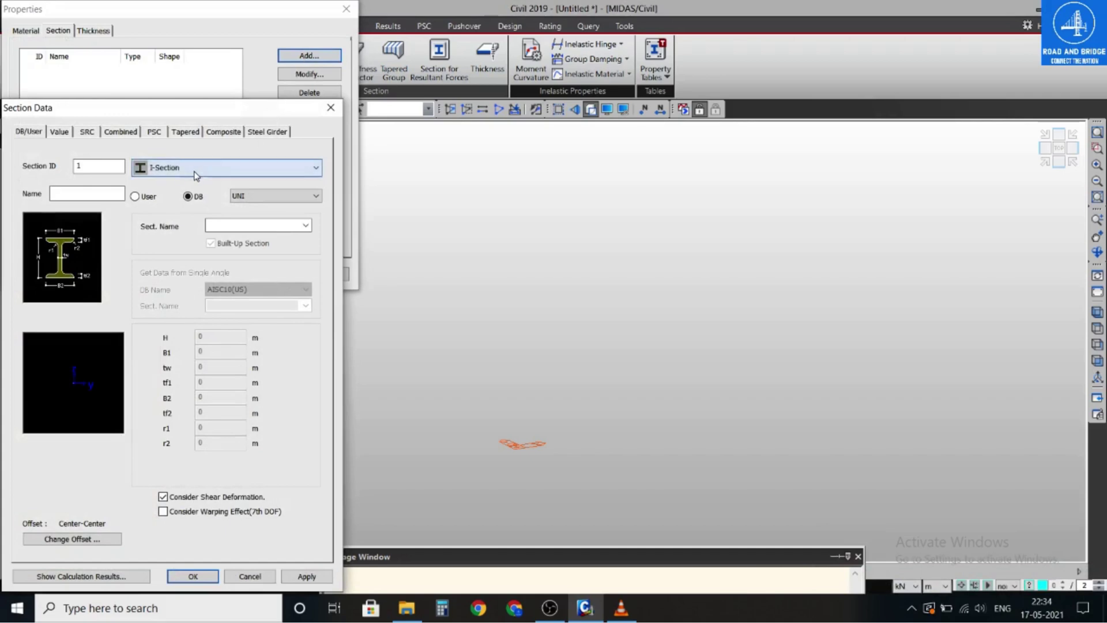
pyautogui.click(193, 175)
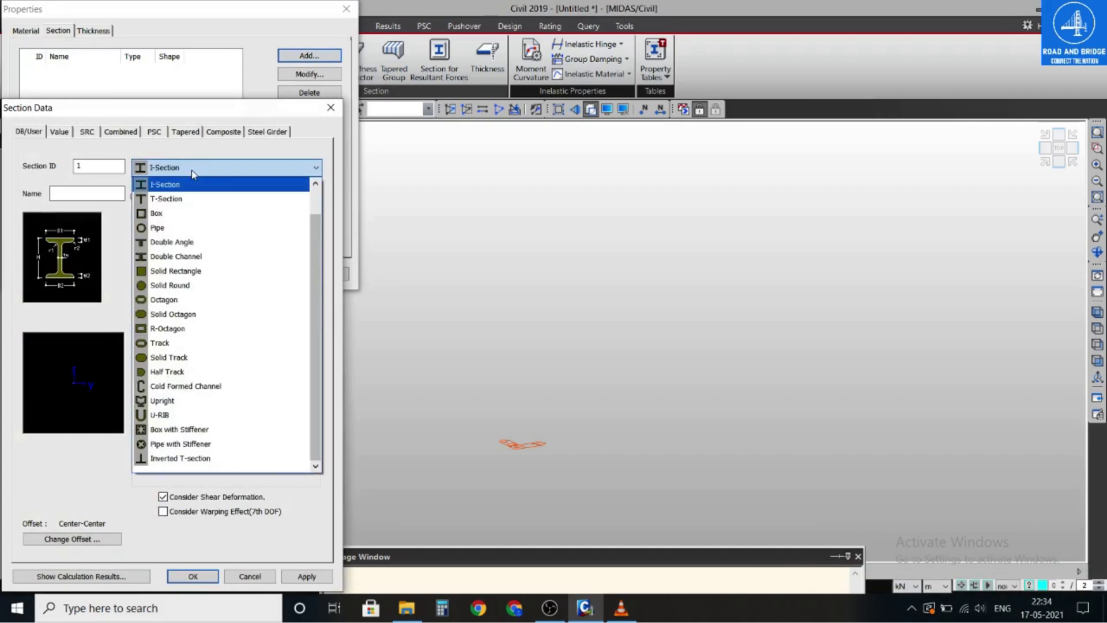
pyautogui.click(177, 272)
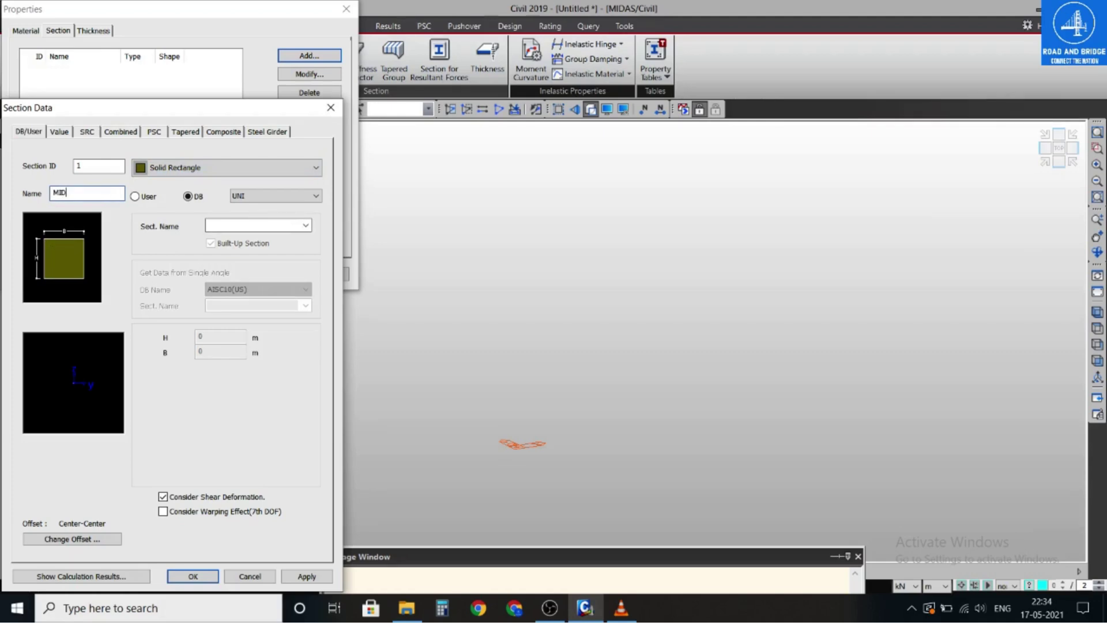
pyautogui.write('TION')
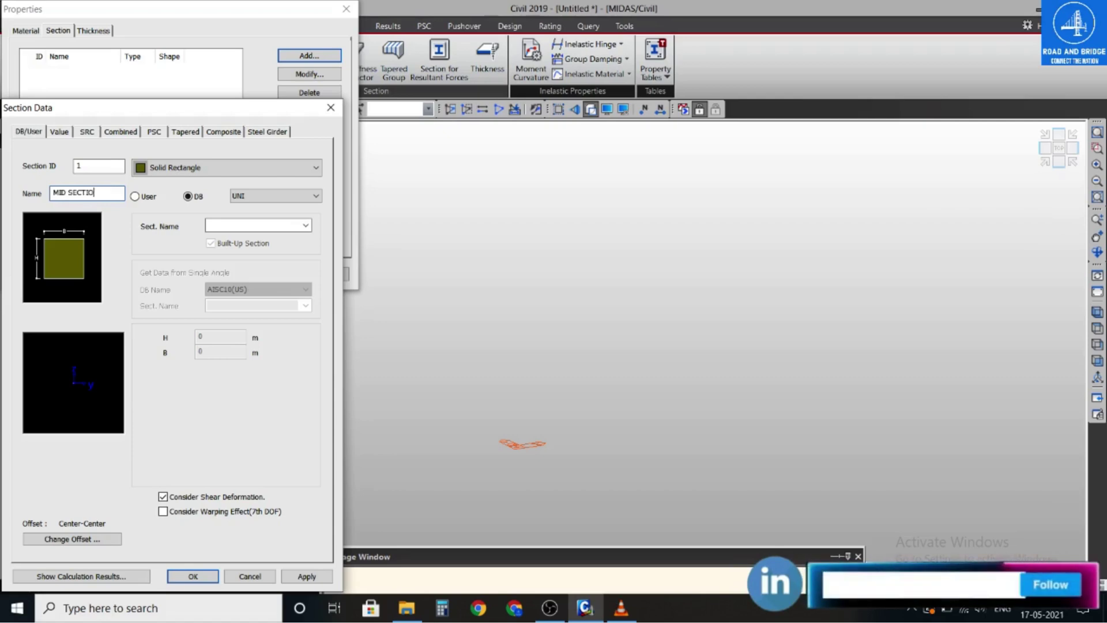
pyautogui.click(135, 196)
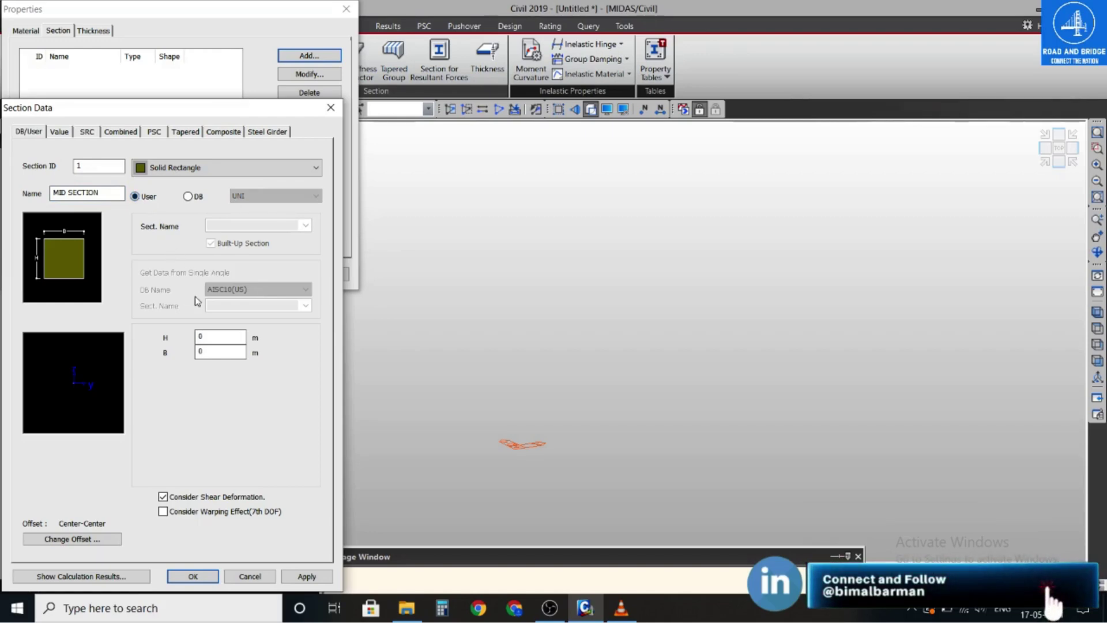
pyautogui.click(211, 336)
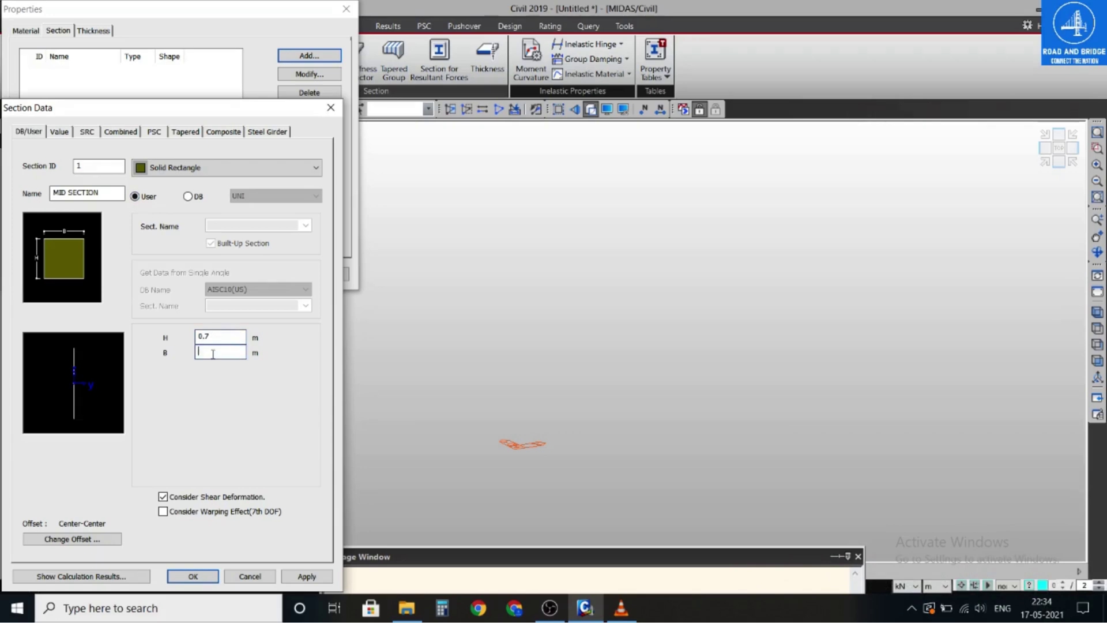
pyautogui.write('1')
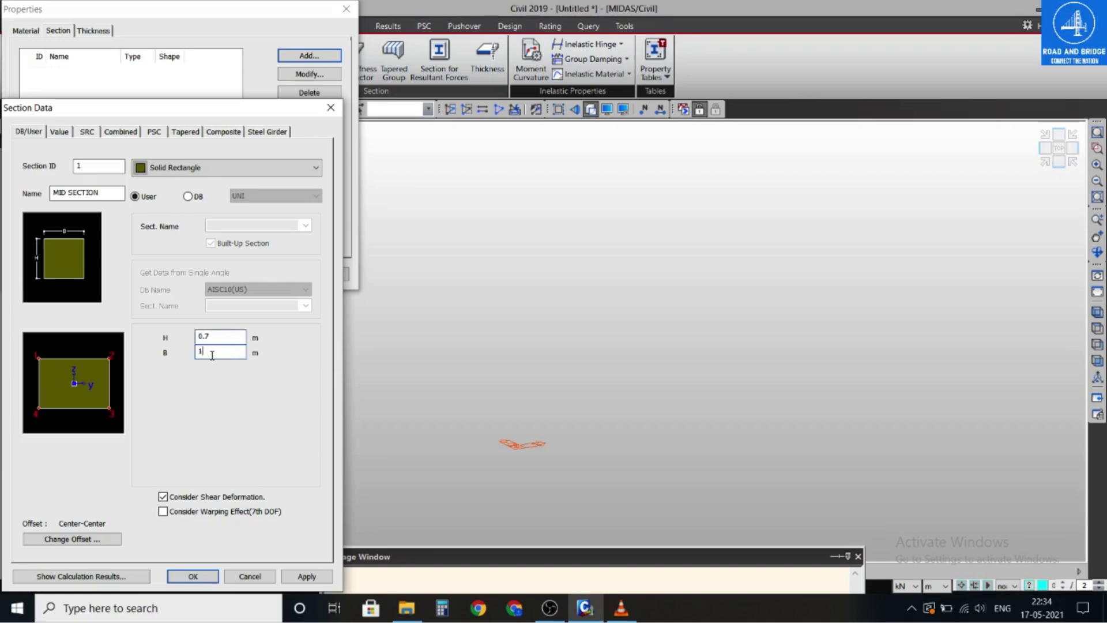
# - Set the MID SECTION offset to Center-Top and add the section to the list
pyautogui.click(77, 539)
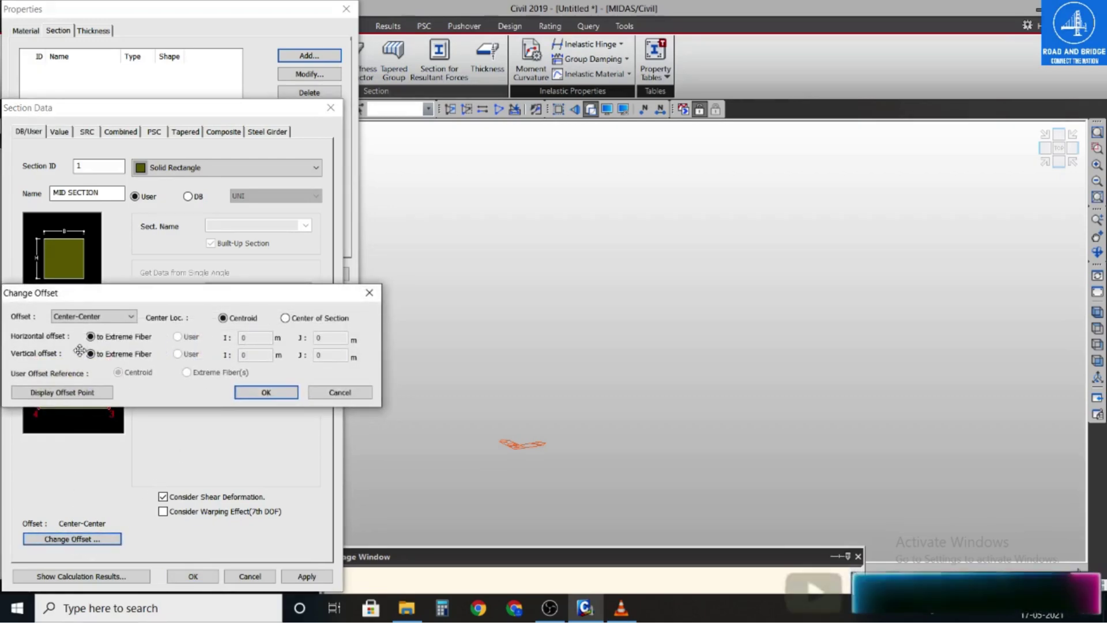
pyautogui.click(80, 316)
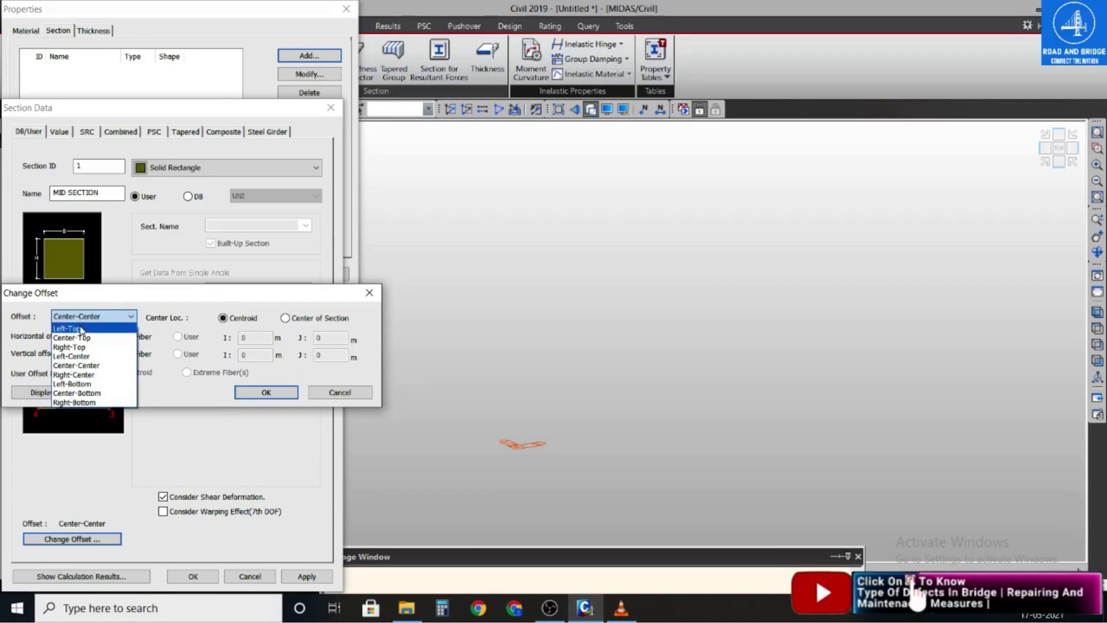
pyautogui.click(81, 337)
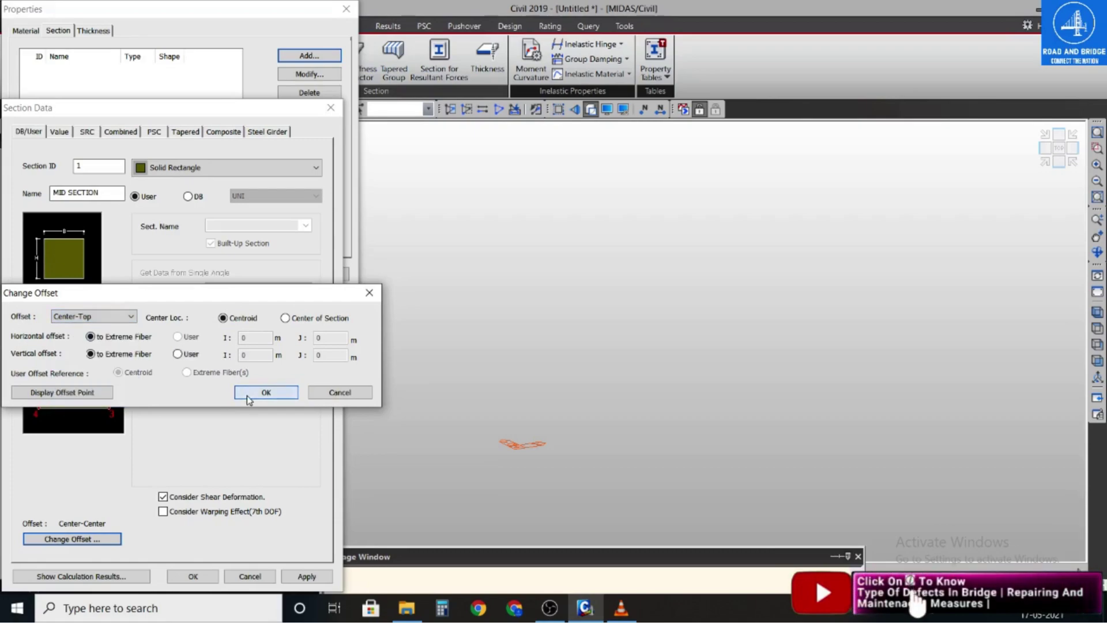
pyautogui.click(264, 392)
pyautogui.click(304, 575)
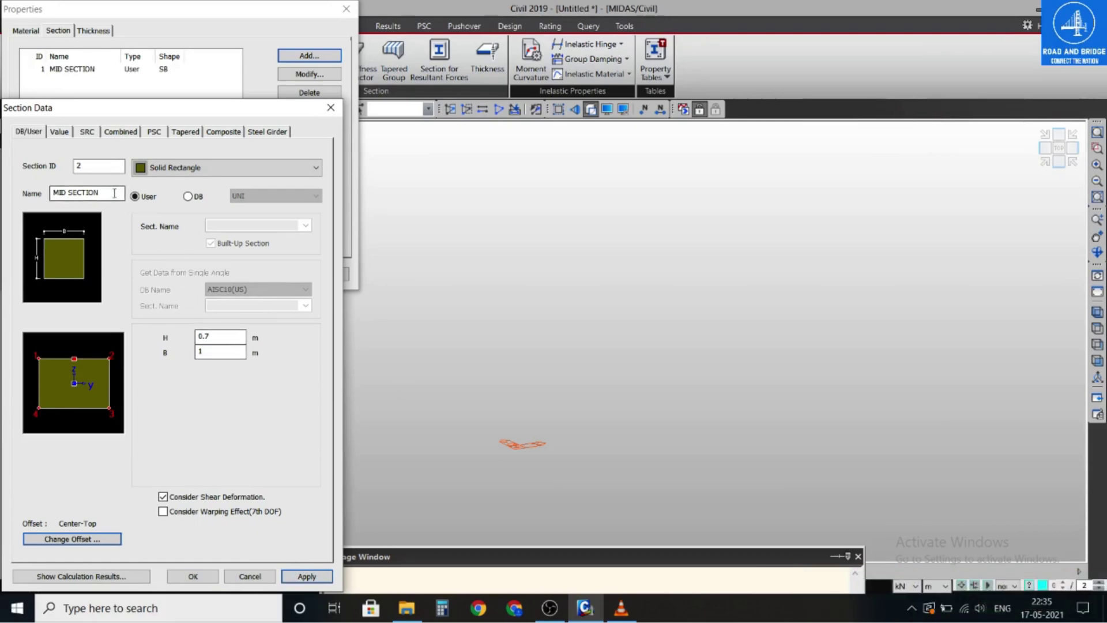
# - Add a second solid rectangle section named END SECTION with H 0.225 m, B 1 m and the Center-Top offset
pyautogui.click(187, 170)
pyautogui.click(188, 170)
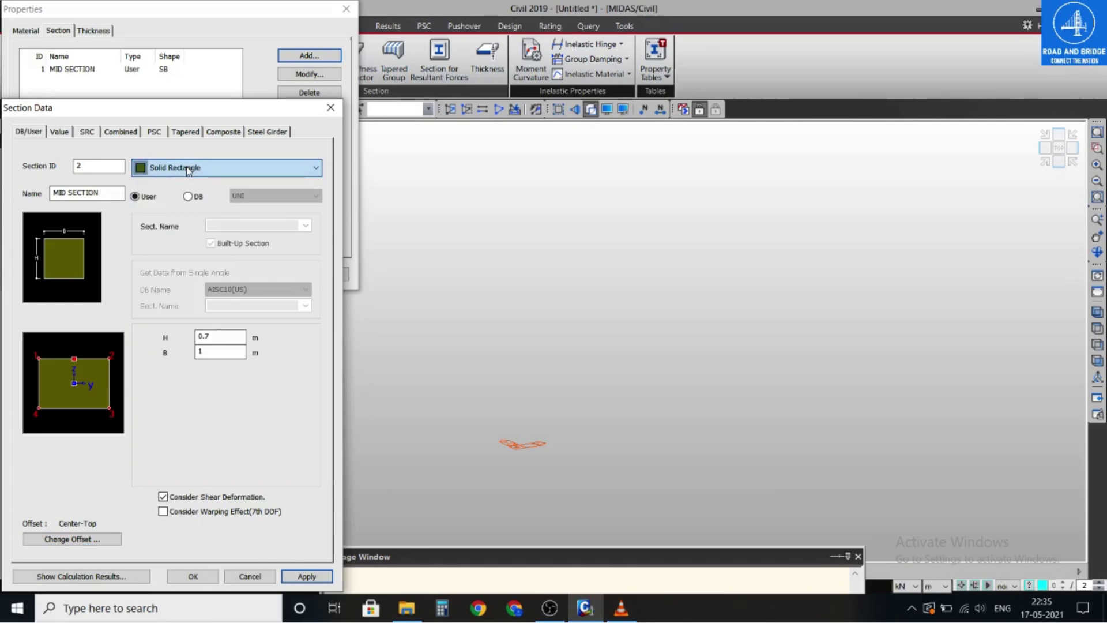
pyautogui.click(66, 192)
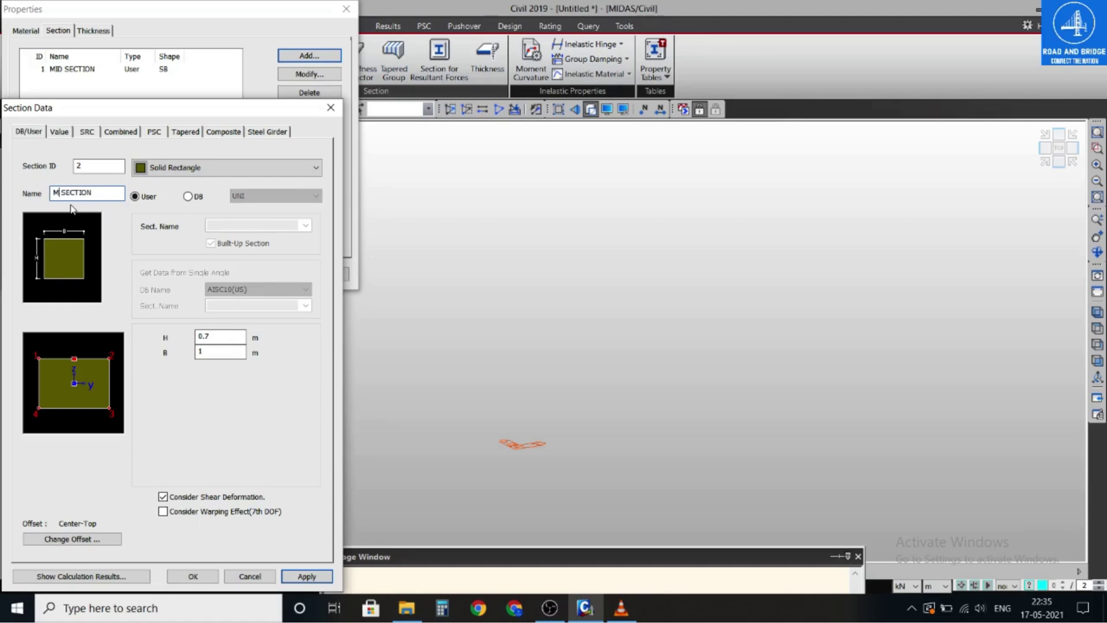
pyautogui.write('END')
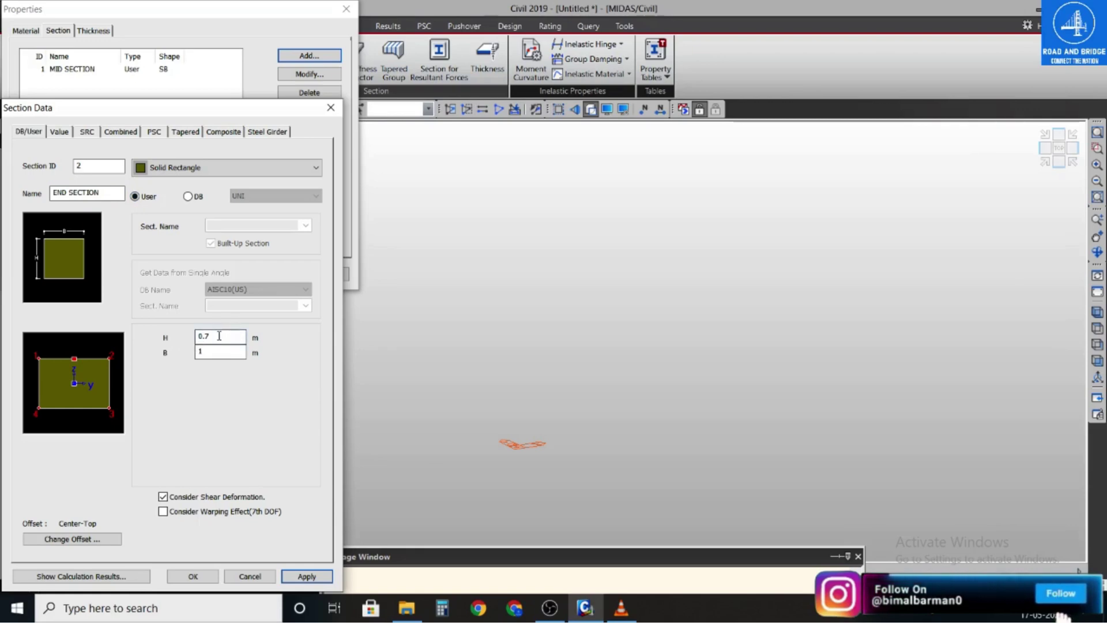
pyautogui.doubleClick(219, 335)
pyautogui.write('0.225')
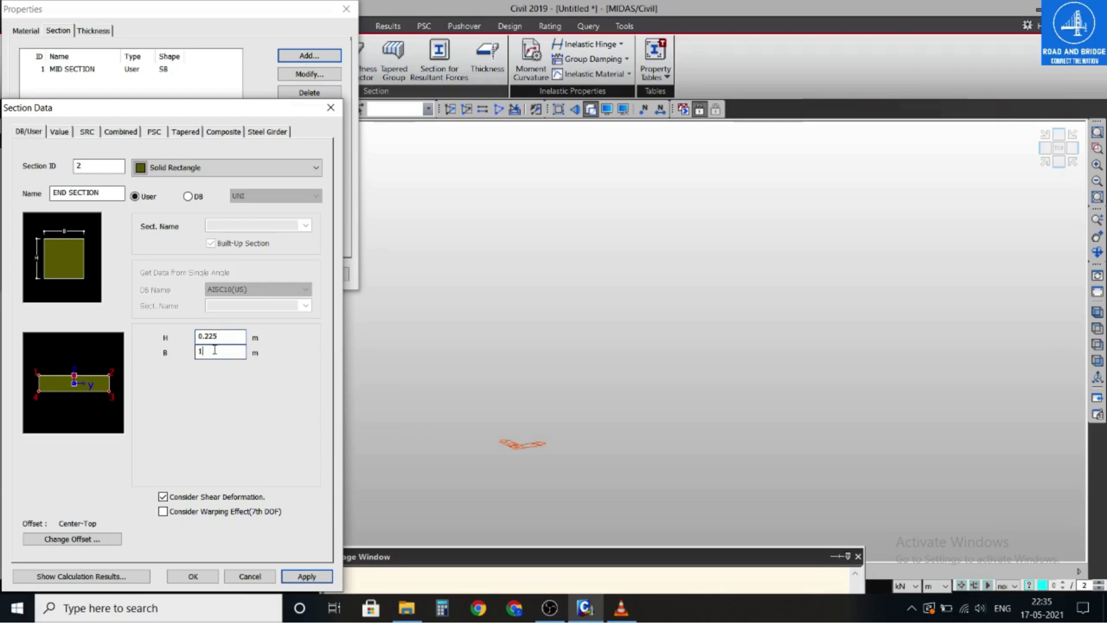
pyautogui.click(103, 541)
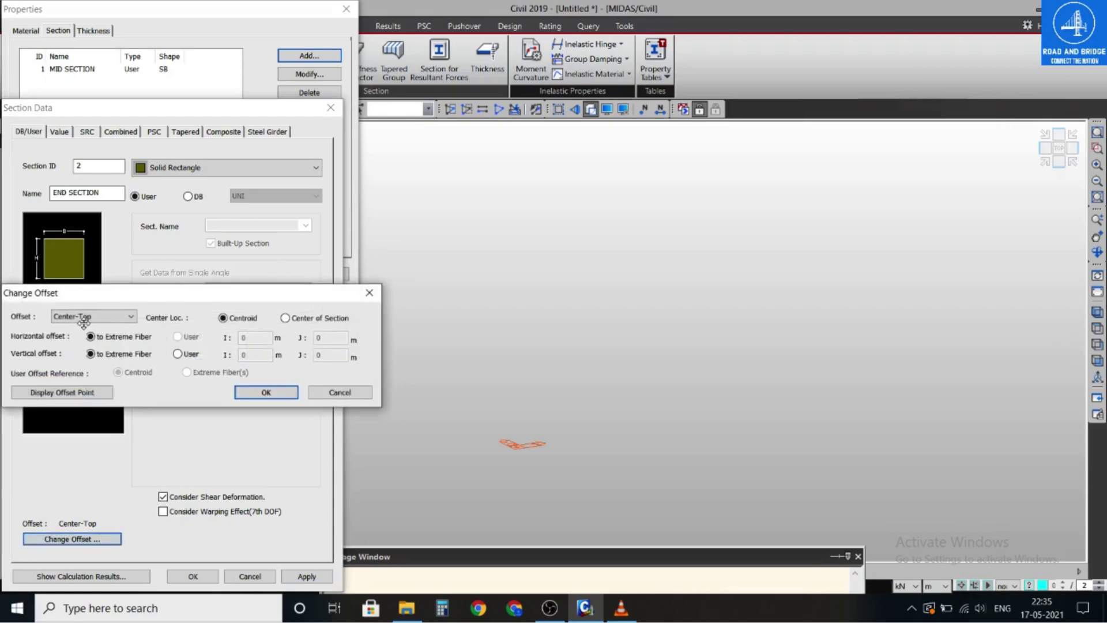
pyautogui.click(266, 391)
pyautogui.click(306, 576)
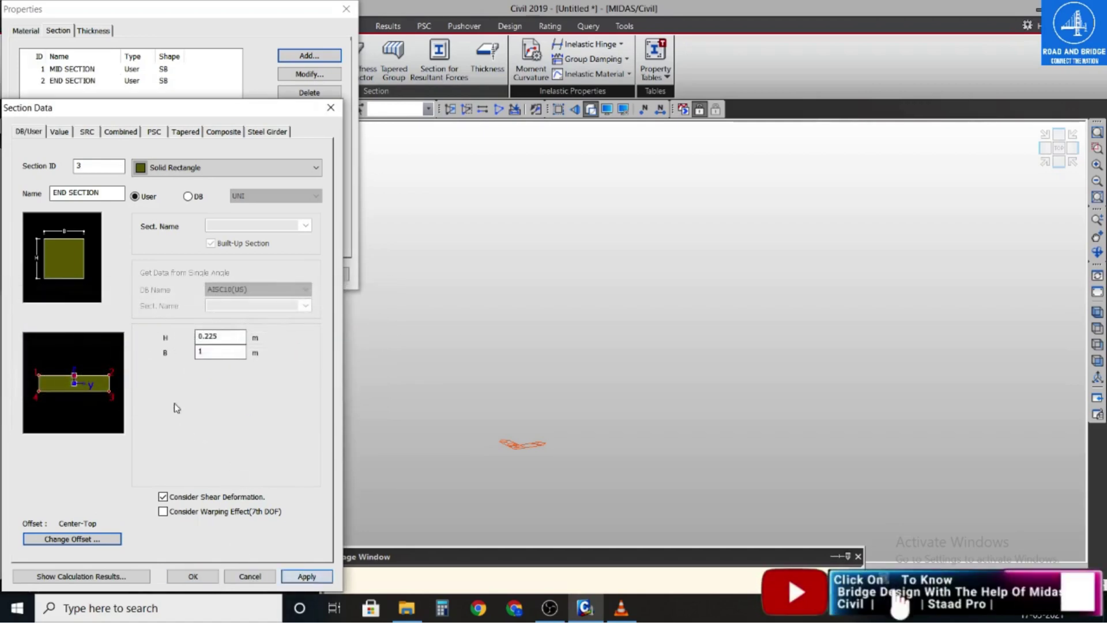
# - Add a third solid rectangle section named DUMMY with H 0.225 m, B 1 m and the Center-Top offset
pyautogui.click(109, 192)
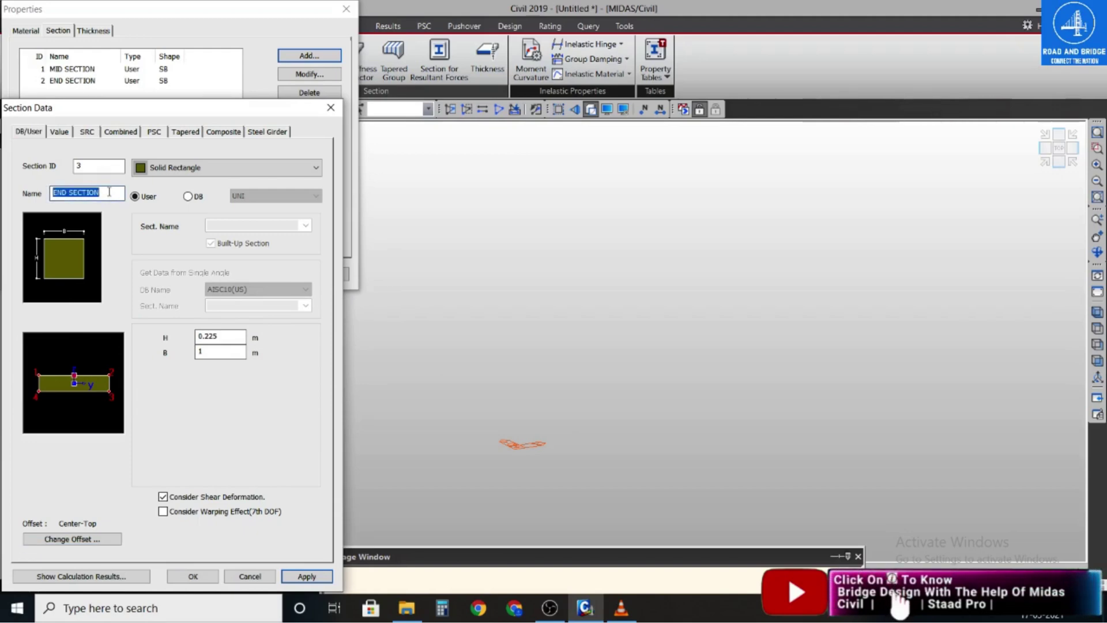
pyautogui.write('DU')
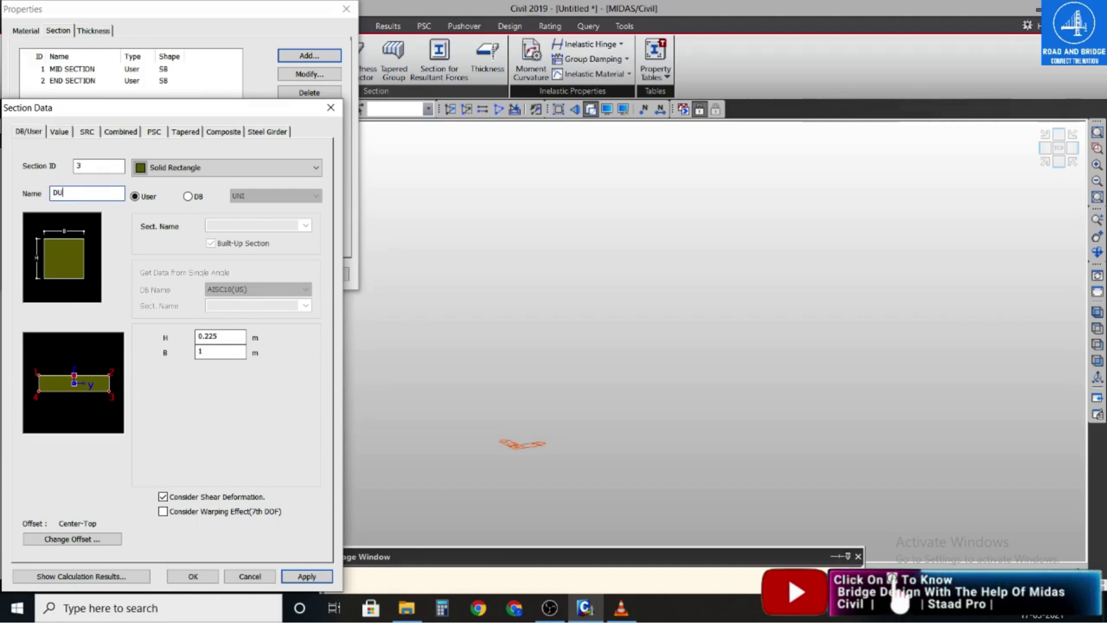
pyautogui.write('MMY')
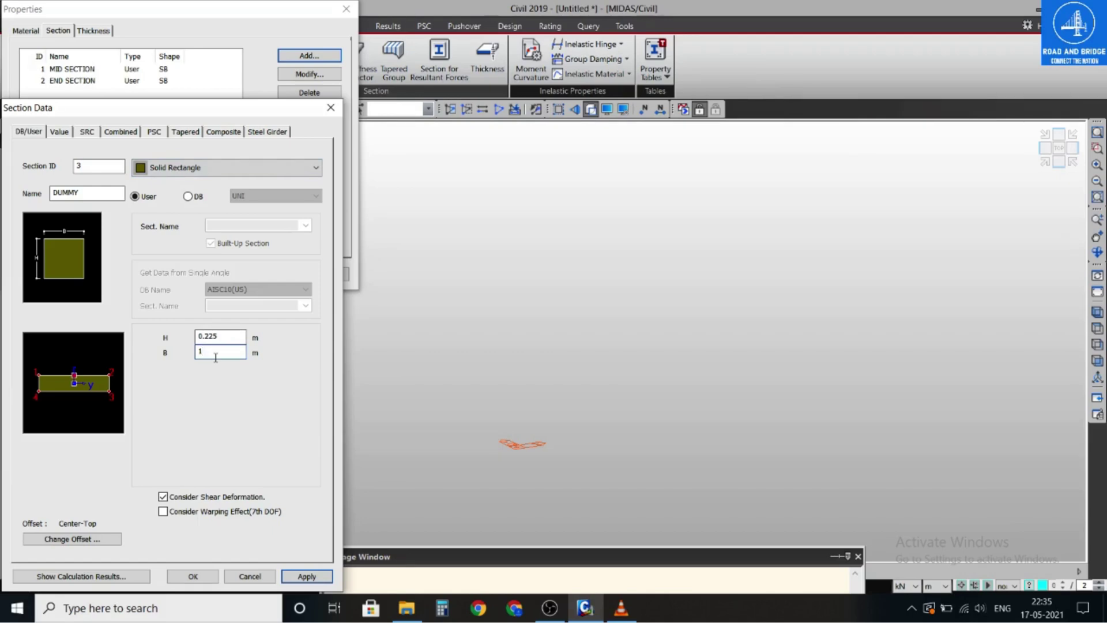
pyautogui.click(72, 538)
pyautogui.click(108, 318)
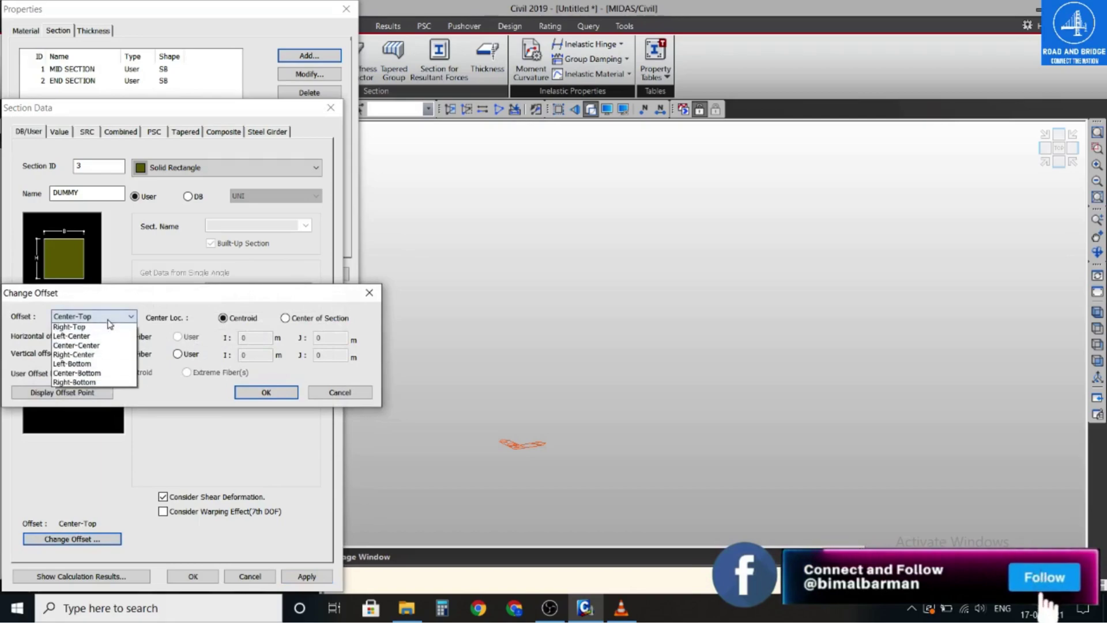
pyautogui.click(109, 323)
pyautogui.click(265, 391)
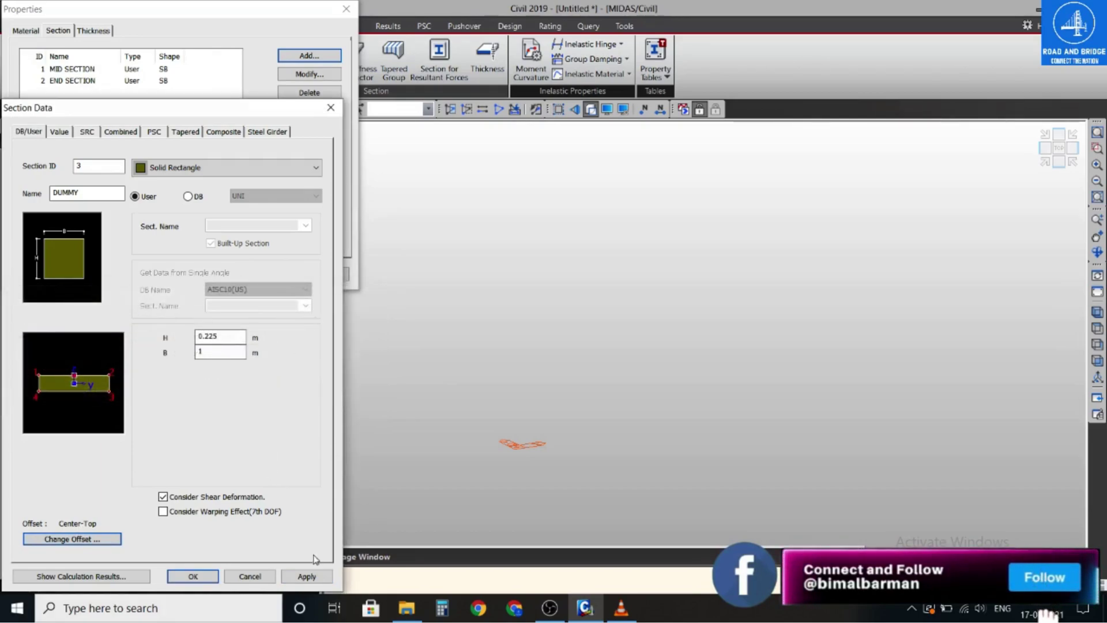
pyautogui.click(307, 575)
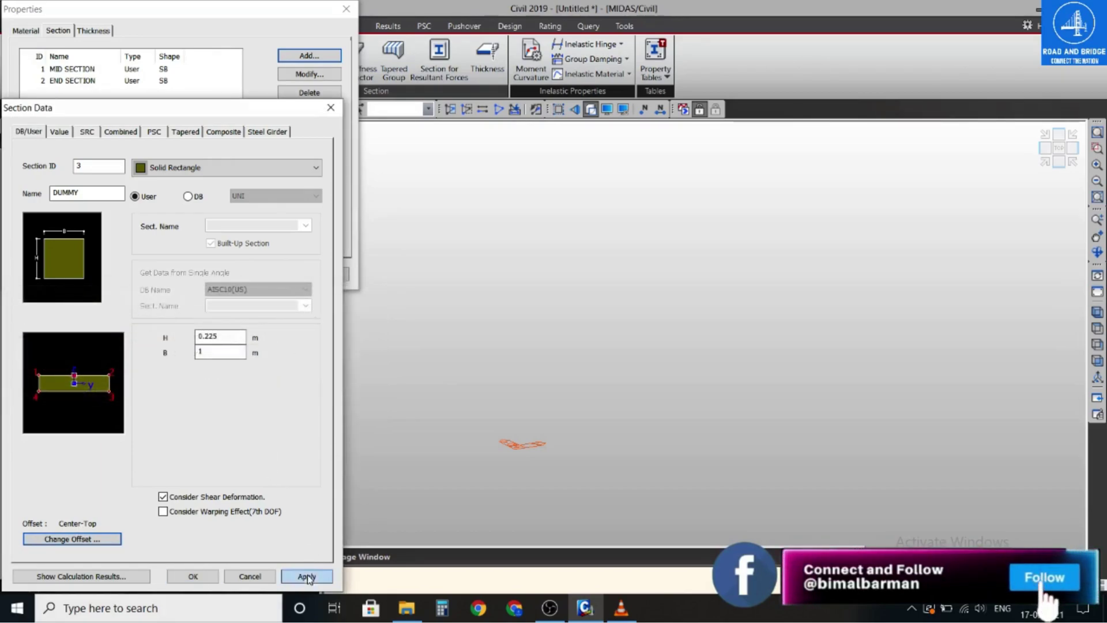
# - Add a fourth section named DUMMY CRASH BARRIER with H 0.225 m and B 0.225 m, and finish the section definitions
pyautogui.doubleClick(85, 194)
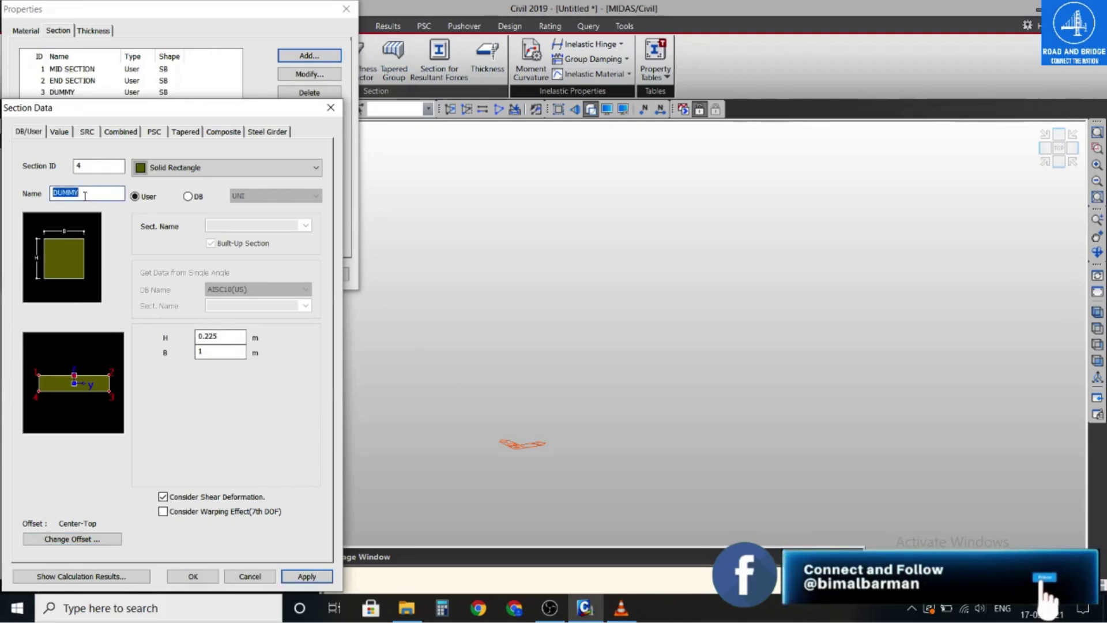
pyautogui.click(84, 195)
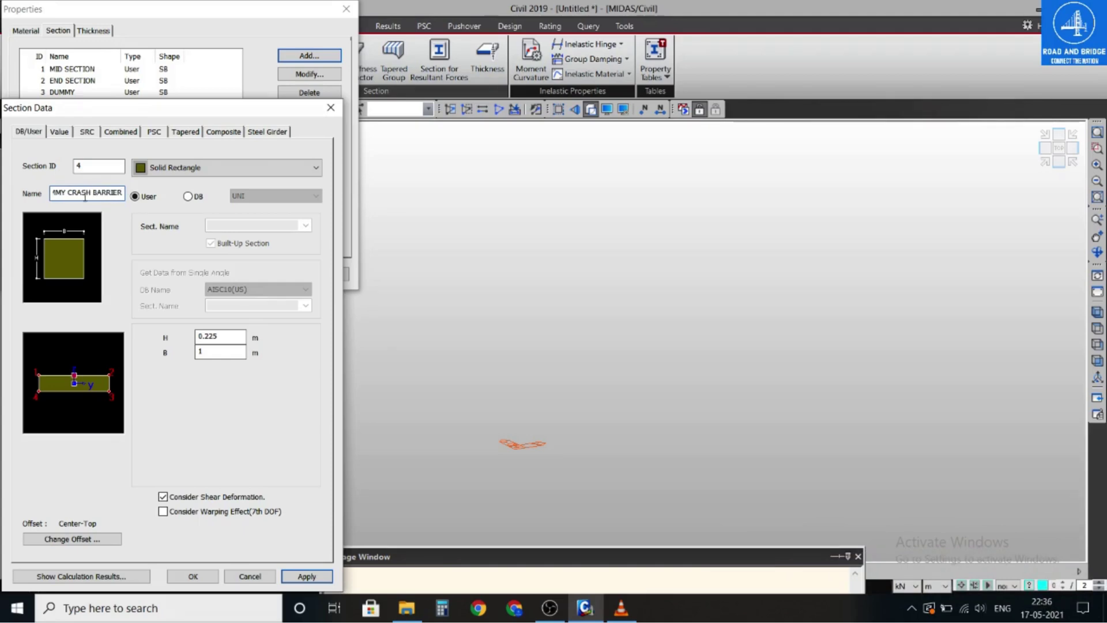
pyautogui.press('BackSpace')
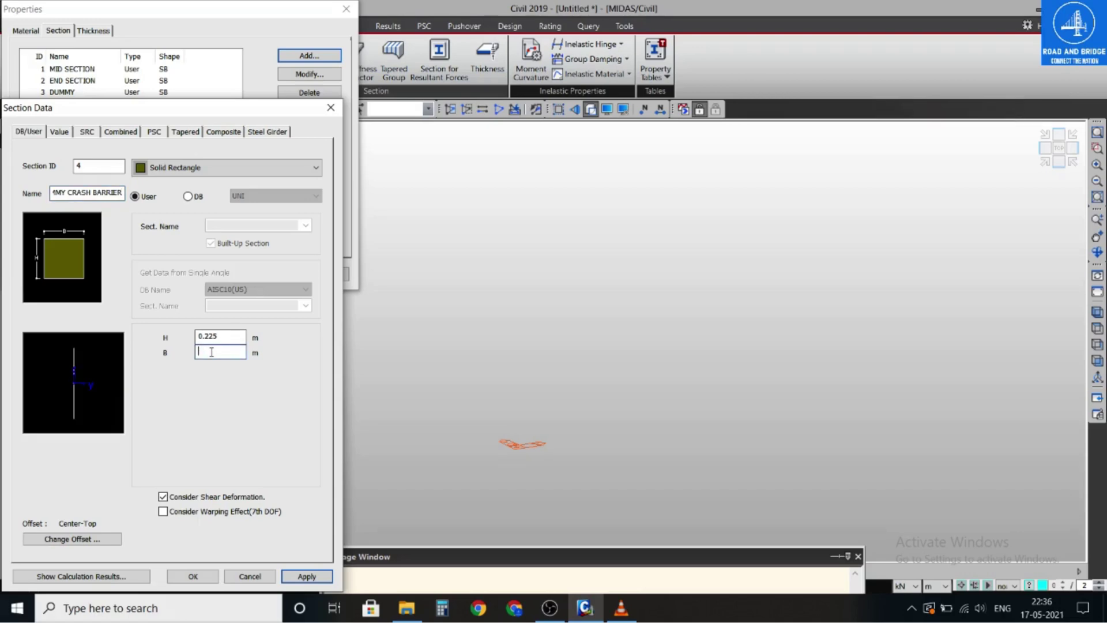
pyautogui.write('.22')
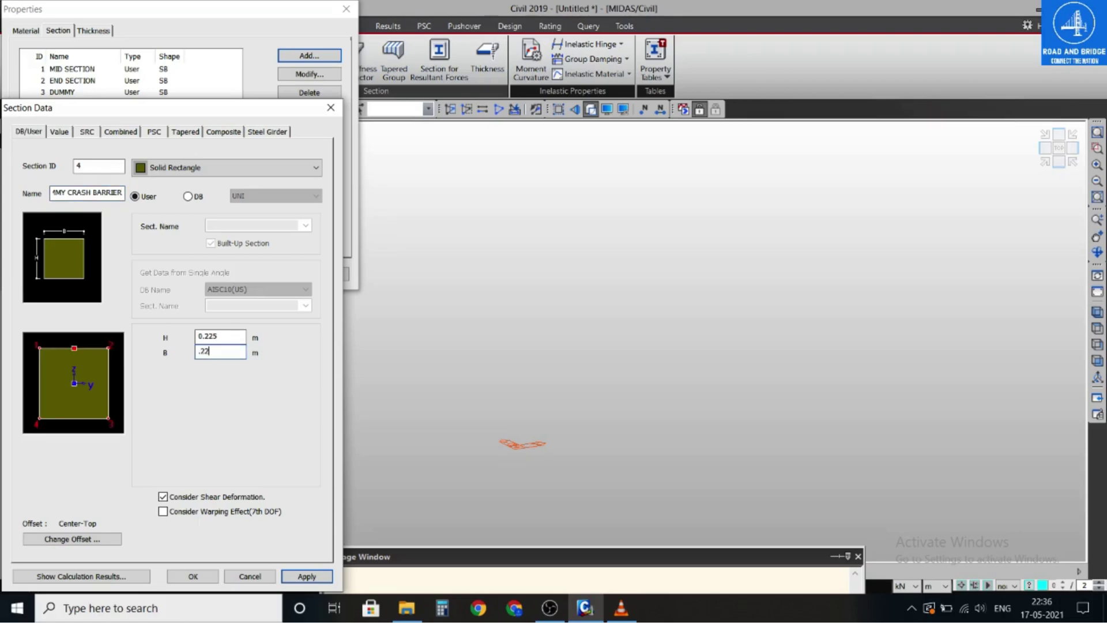
pyautogui.write('5')
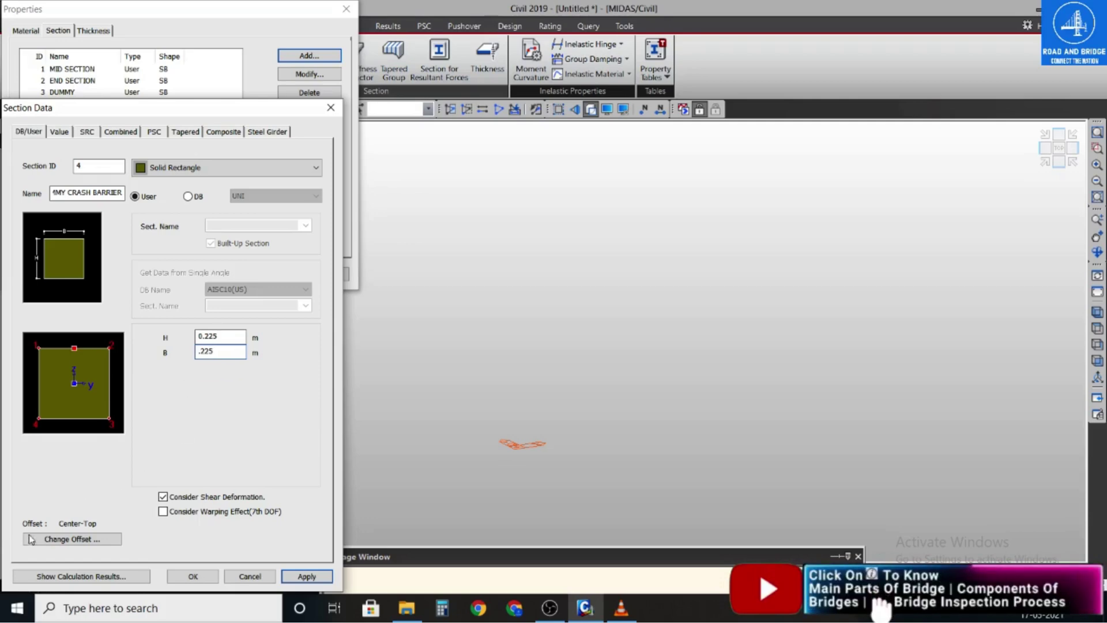
pyautogui.click(306, 576)
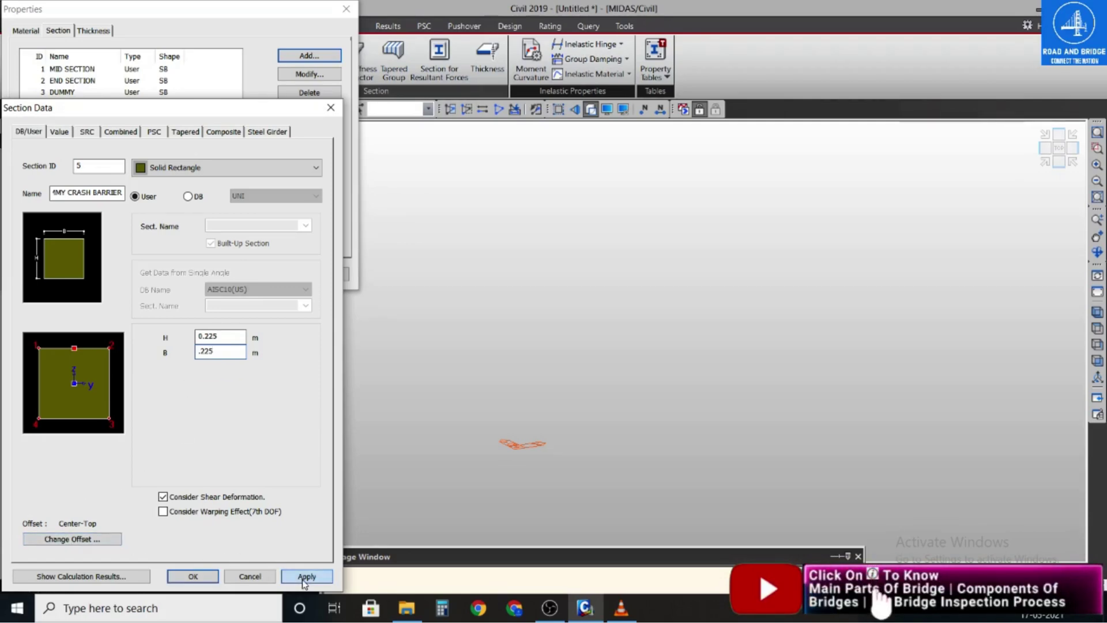
pyautogui.click(331, 108)
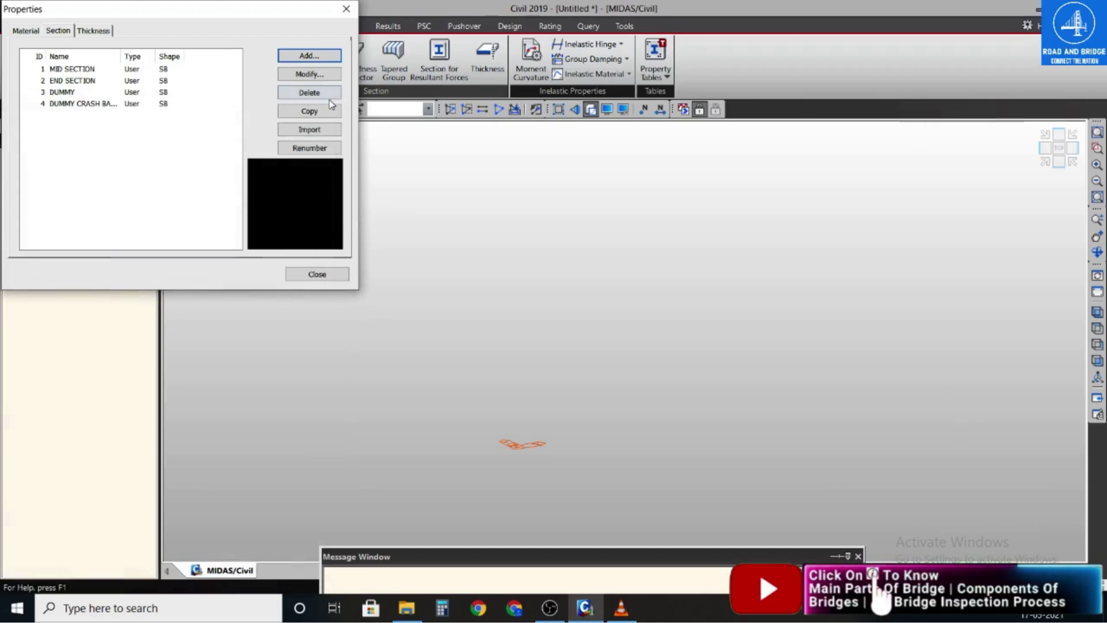
pyautogui.click(317, 274)
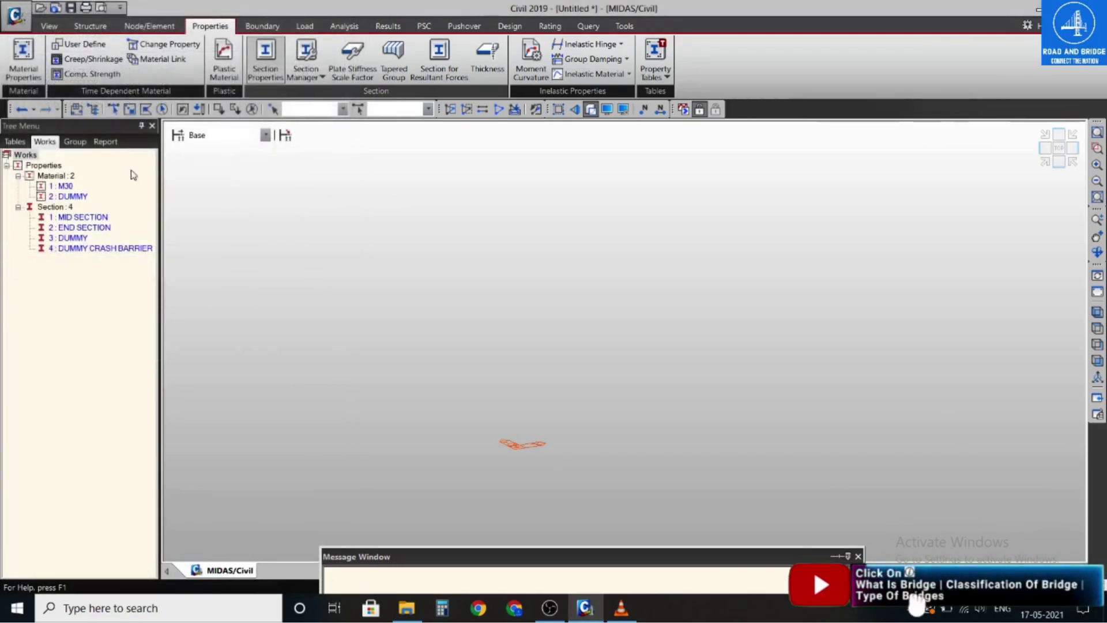
# - Create a node at the origin with coordinates 0, 0, 0
pyautogui.click(137, 27)
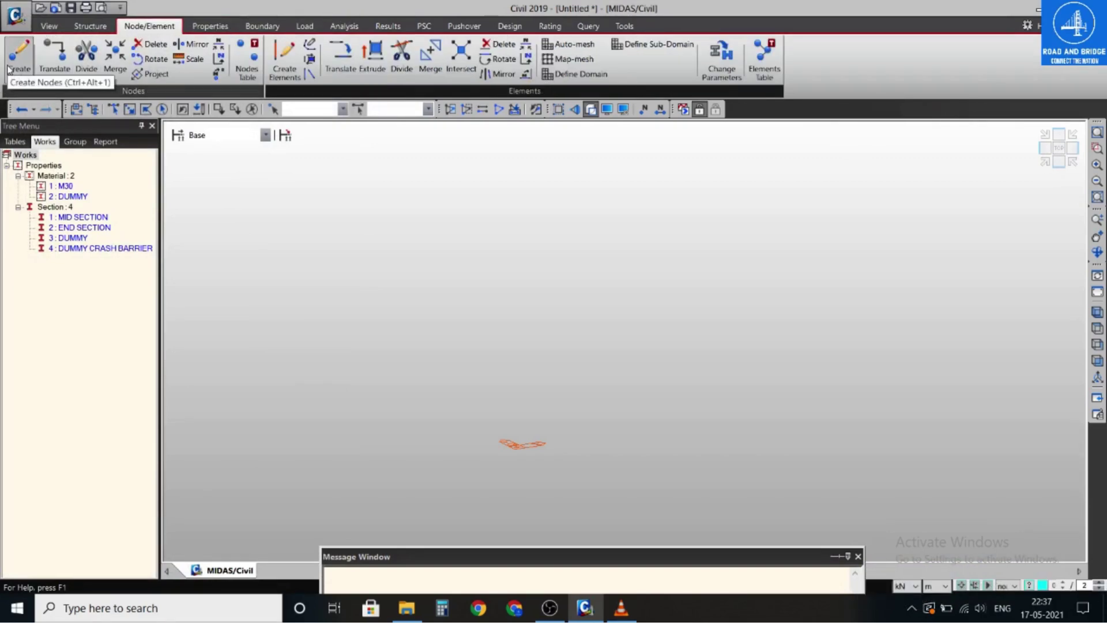
pyautogui.click(12, 72)
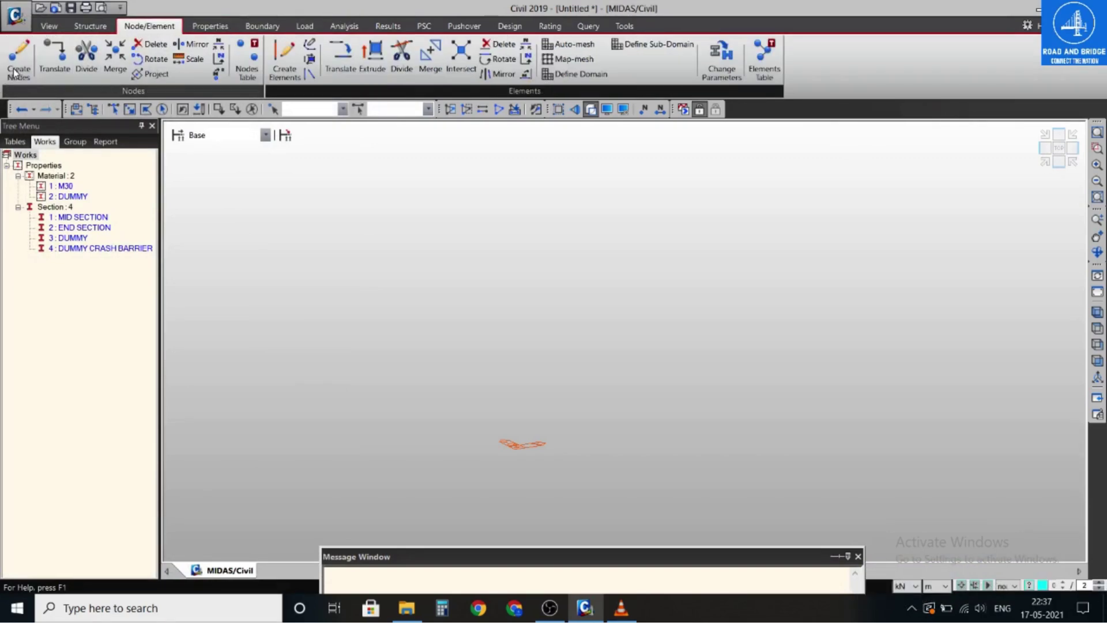
pyautogui.click(63, 236)
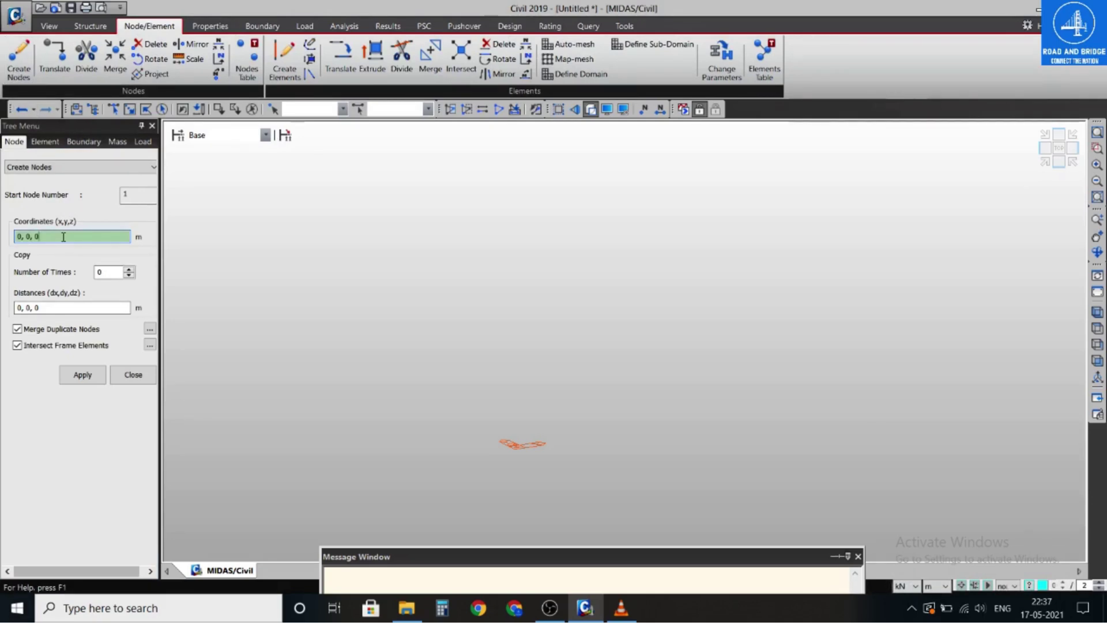
pyautogui.click(77, 375)
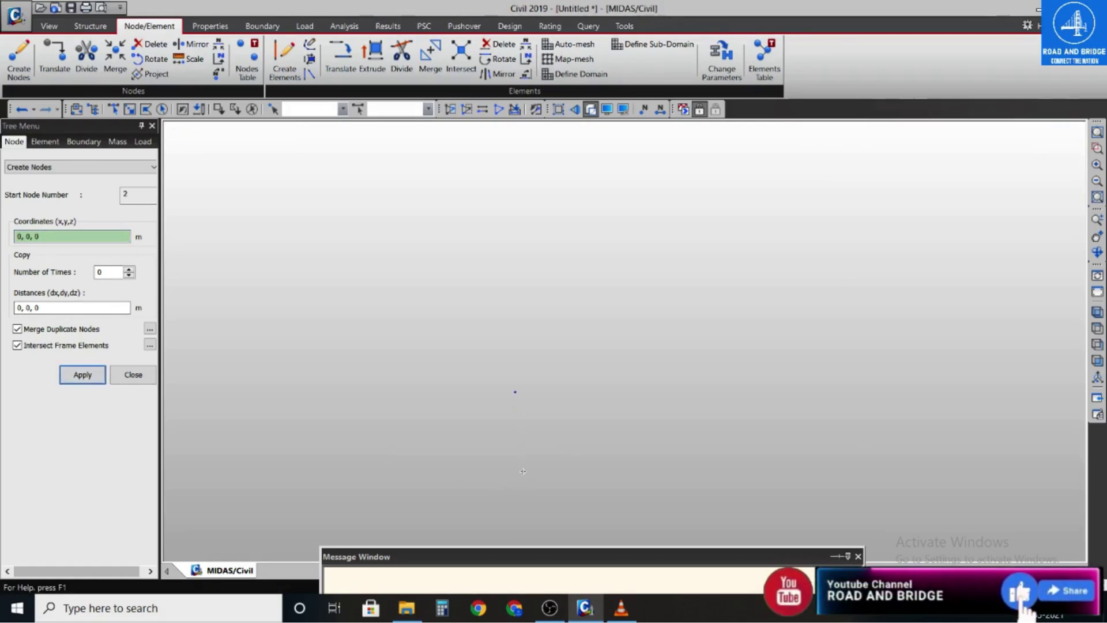
# - Set up Extrude Elements from node to line element as a beam with material M30 and section MID SECTION
pyautogui.click(373, 65)
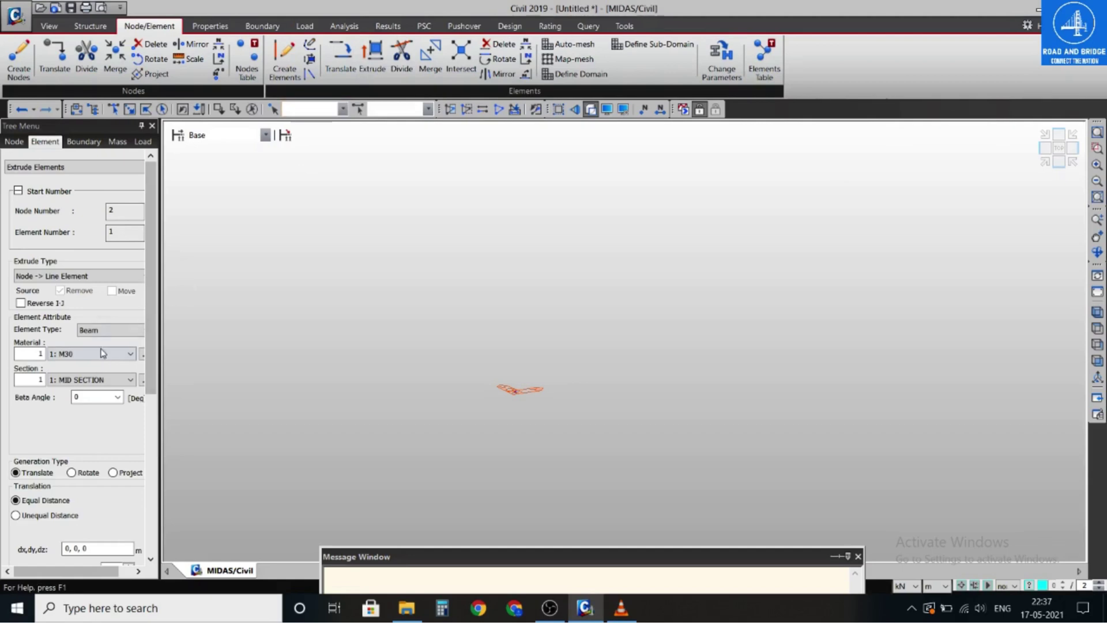
pyautogui.click(85, 356)
pyautogui.click(81, 368)
pyautogui.click(92, 379)
pyautogui.click(95, 381)
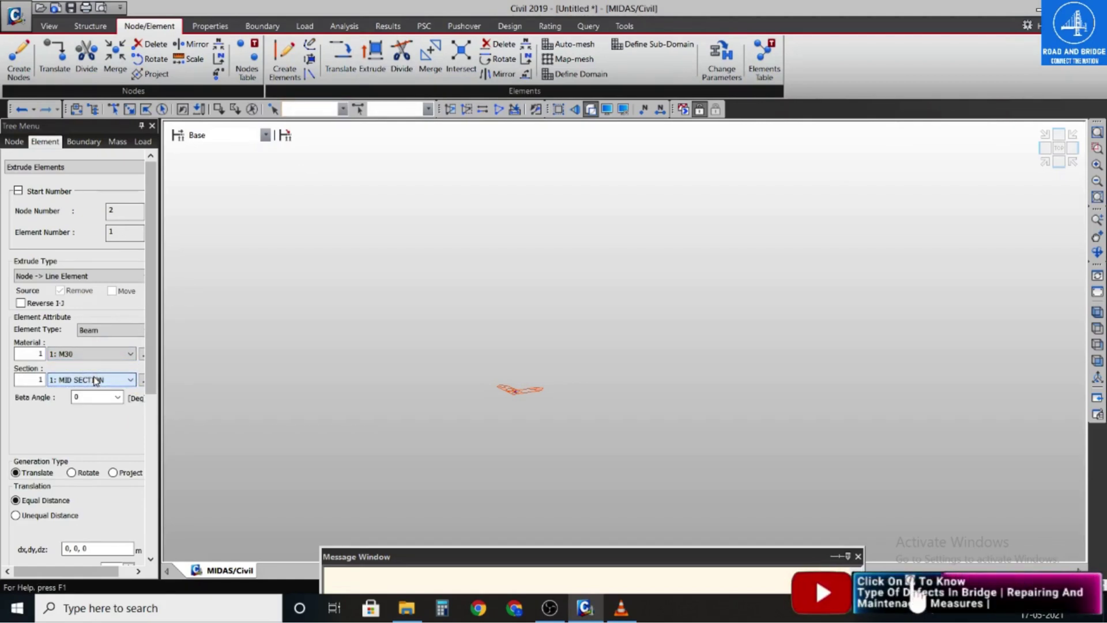
# - Extrude the origin node 0.4 m along the x axis with the Unequal Distance option
pyautogui.moveTo(151, 289); pyautogui.dragTo(151, 390)
pyautogui.click(17, 329)
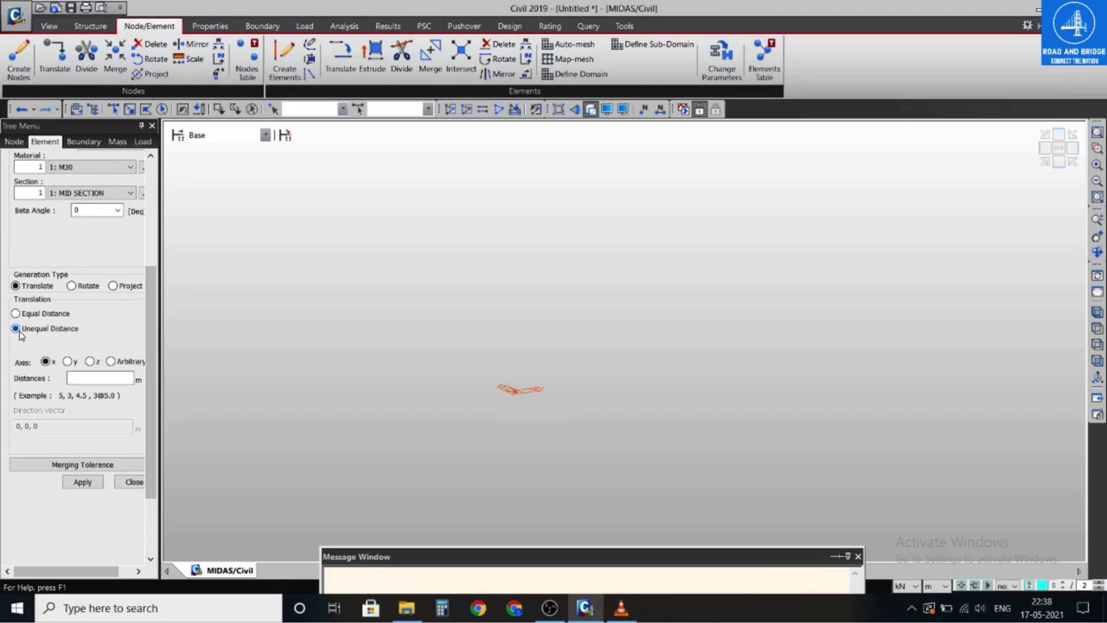
pyautogui.click(15, 313)
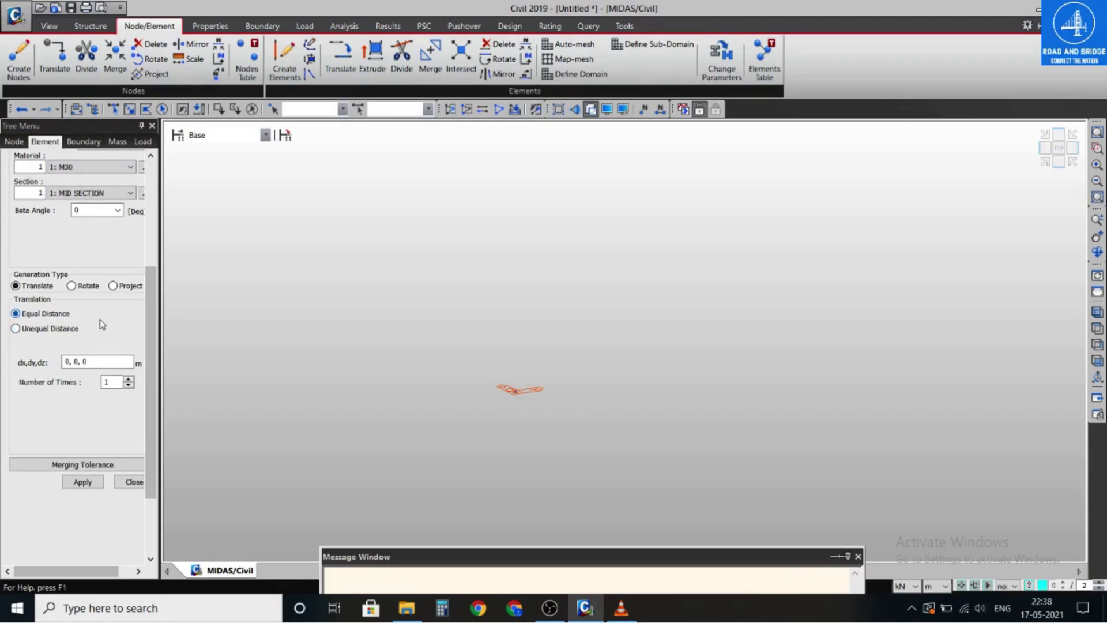
pyautogui.click(16, 329)
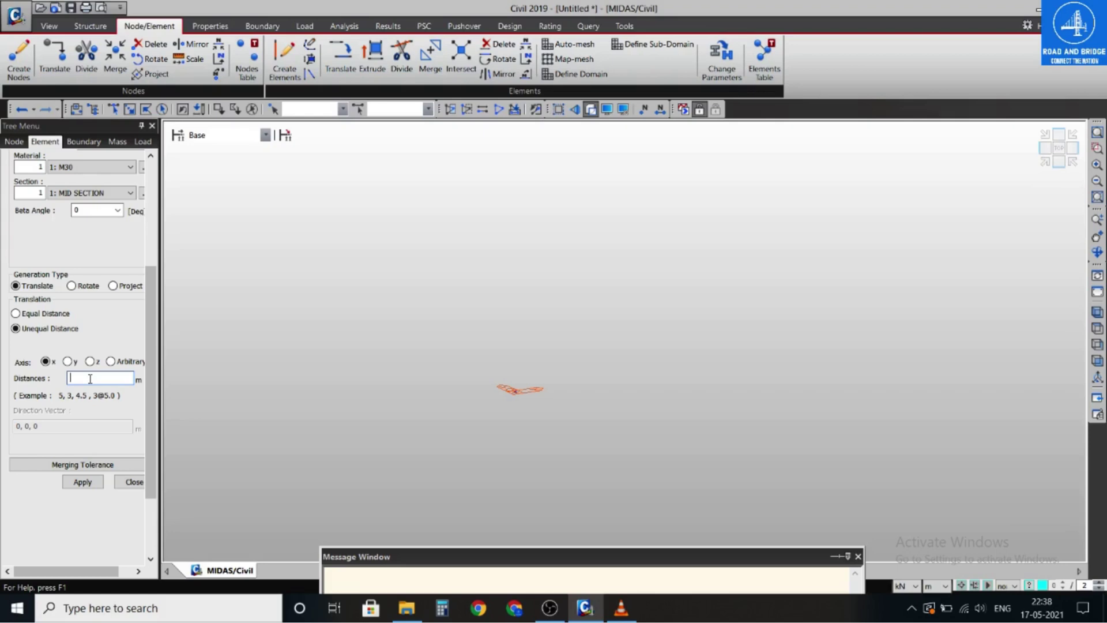
pyautogui.write('.4')
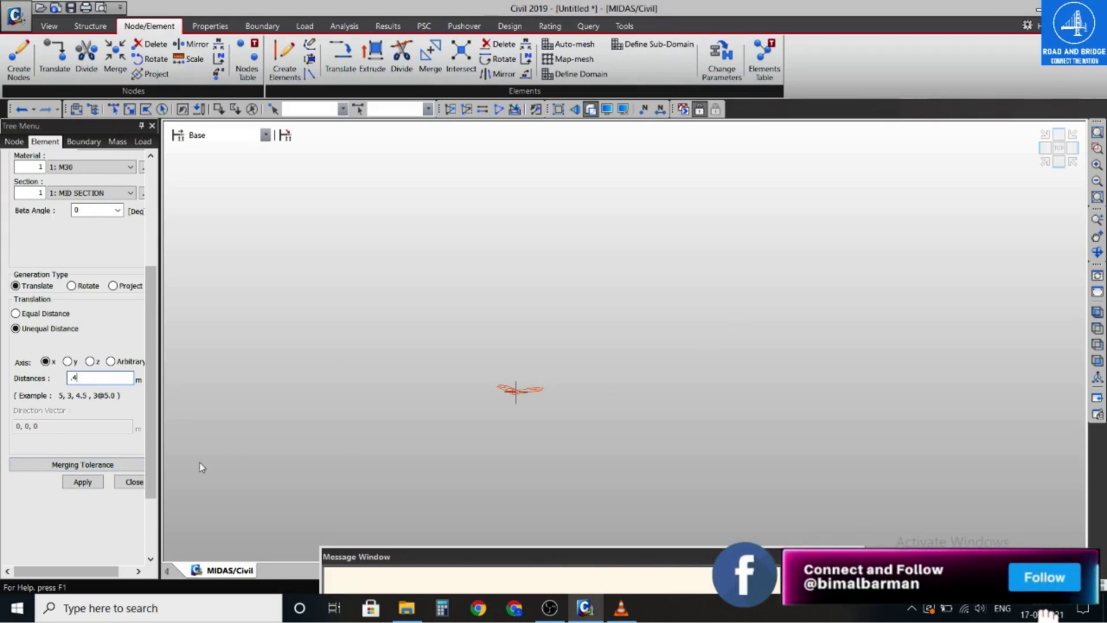
pyautogui.click(86, 486)
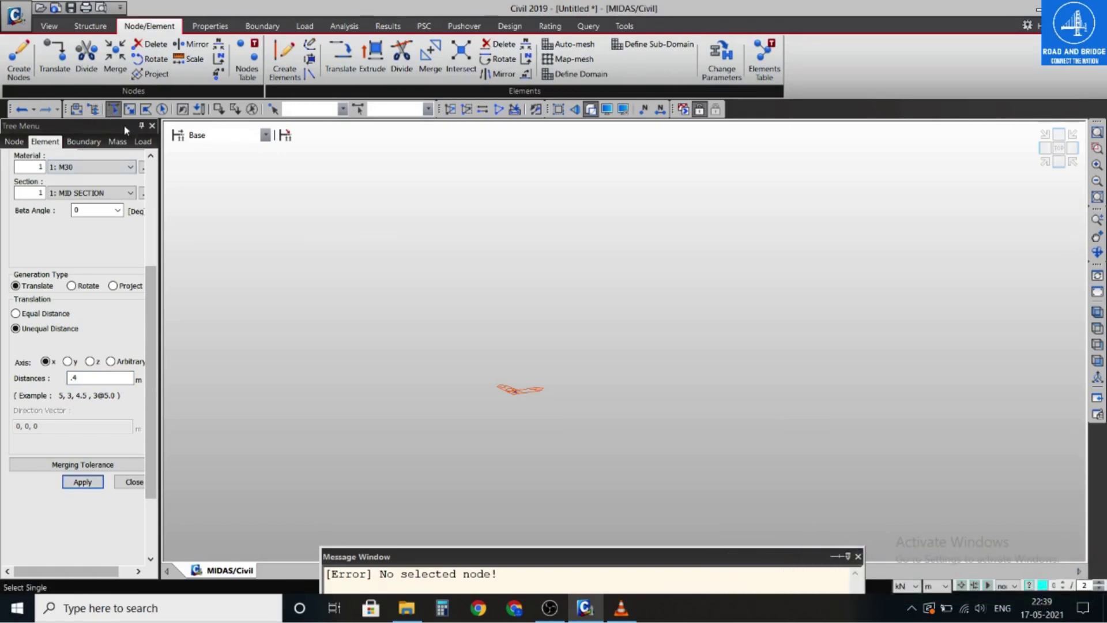
pyautogui.click(515, 392)
pyautogui.click(83, 481)
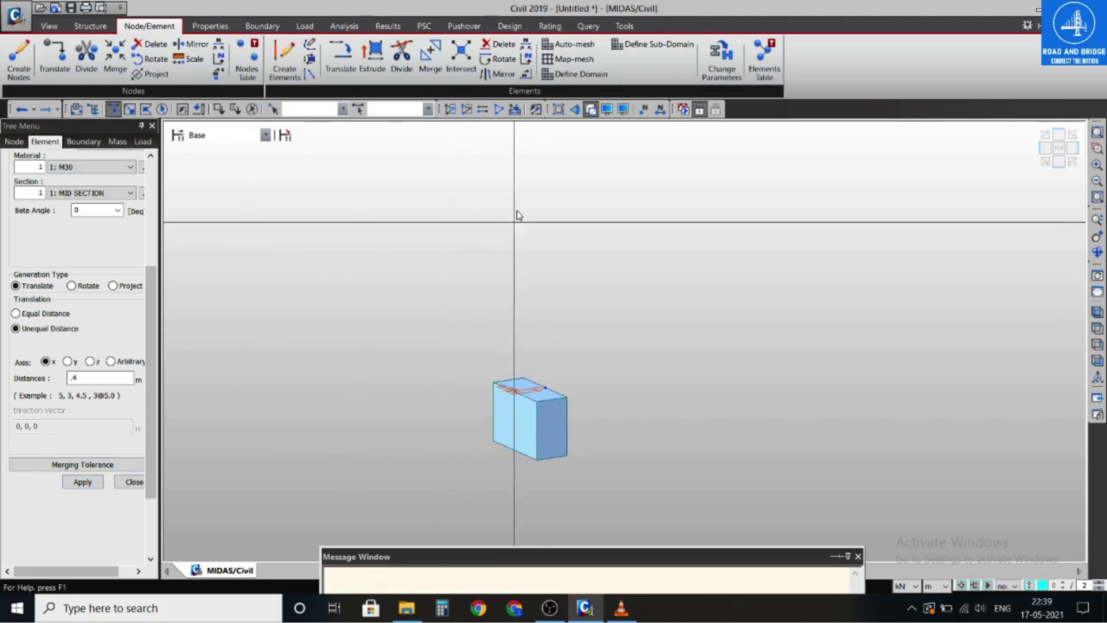
# - Turn off the solid element display and extrude the beam's end node another 0.6 m along x
pyautogui.click(590, 109)
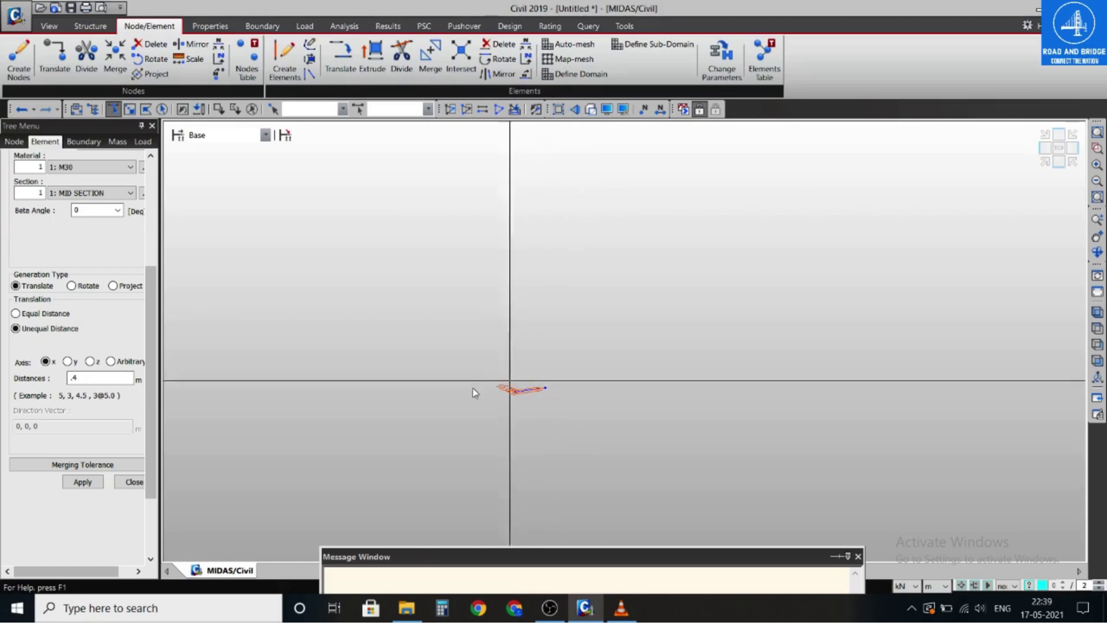
pyautogui.click(552, 394)
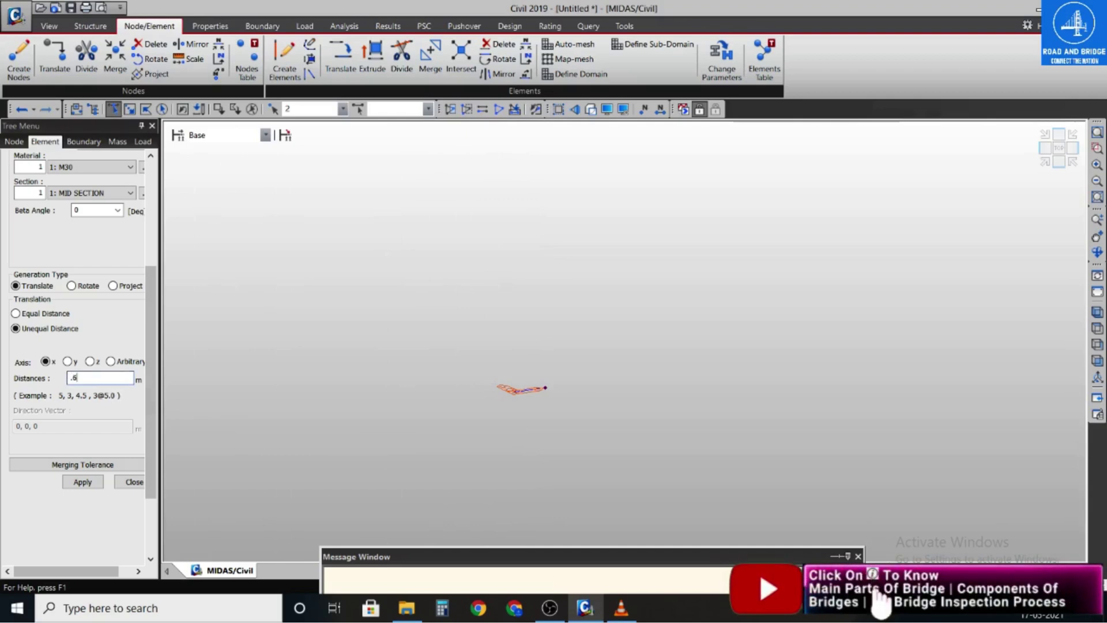
pyautogui.click(82, 485)
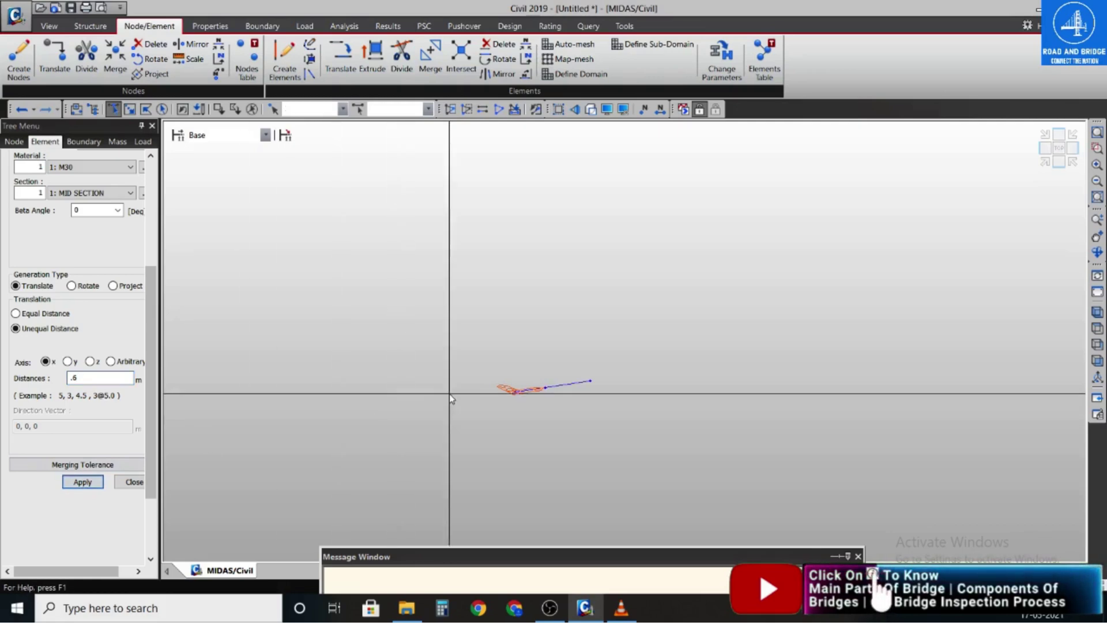
# - Extrude the new end node along x with distances 8@1 m
pyautogui.click(591, 381)
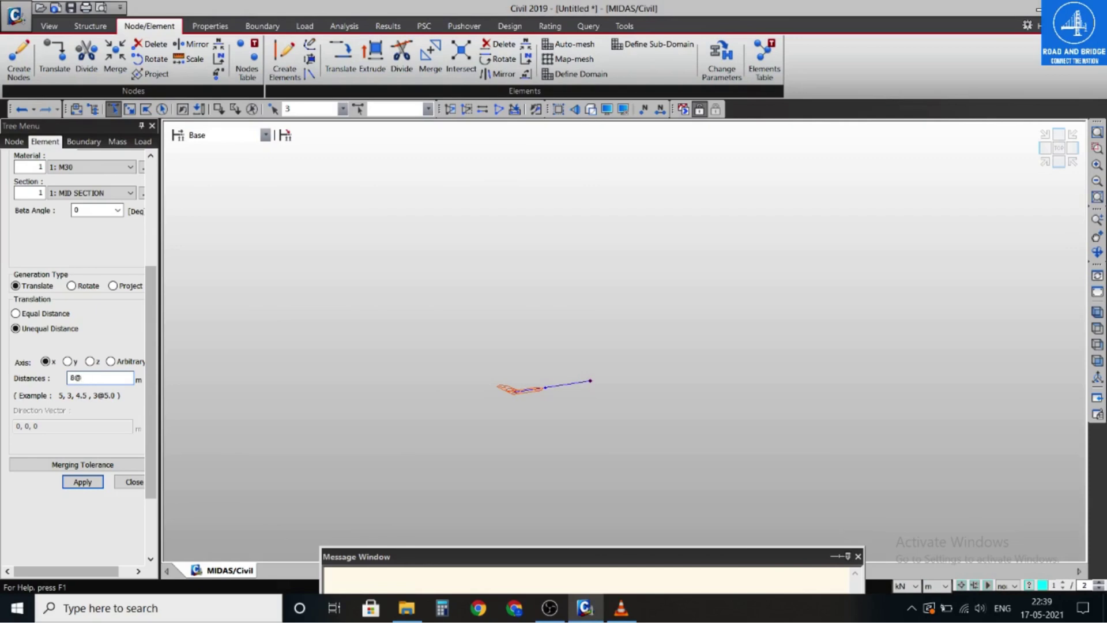
pyautogui.write('1')
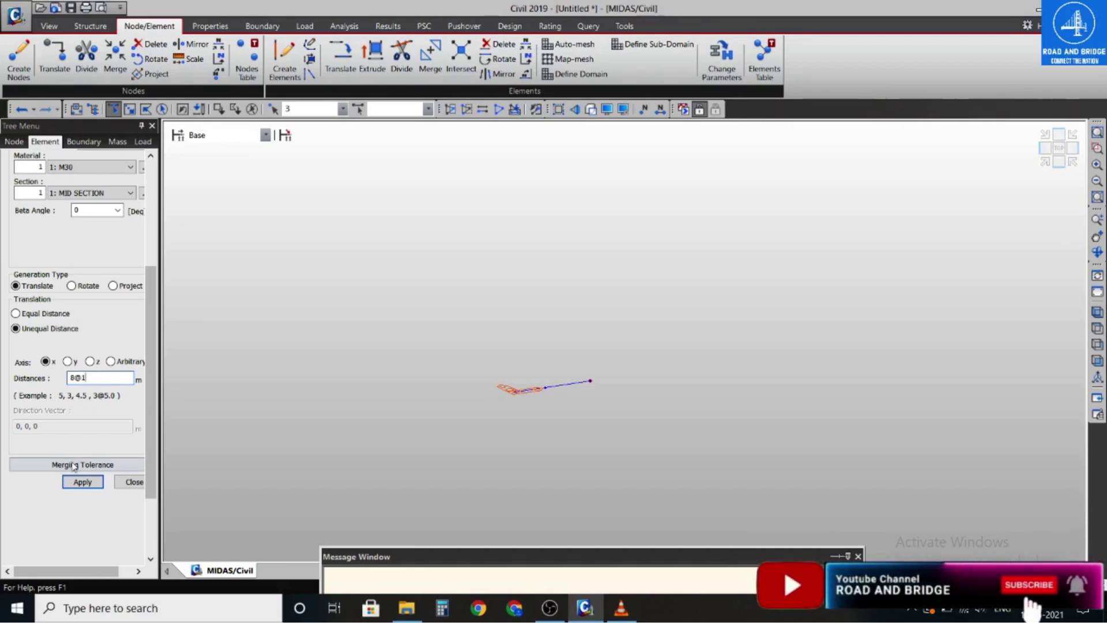
pyautogui.click(83, 482)
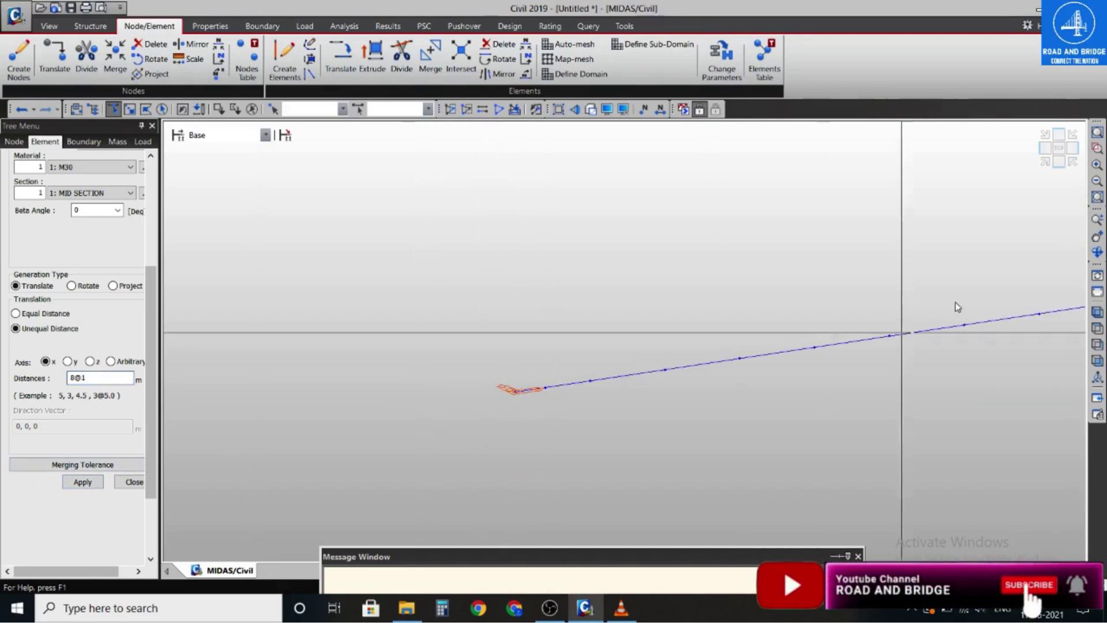
# - Extrude the end node of the beam line another 0.6 m along the x axis
pyautogui.click(1045, 162)
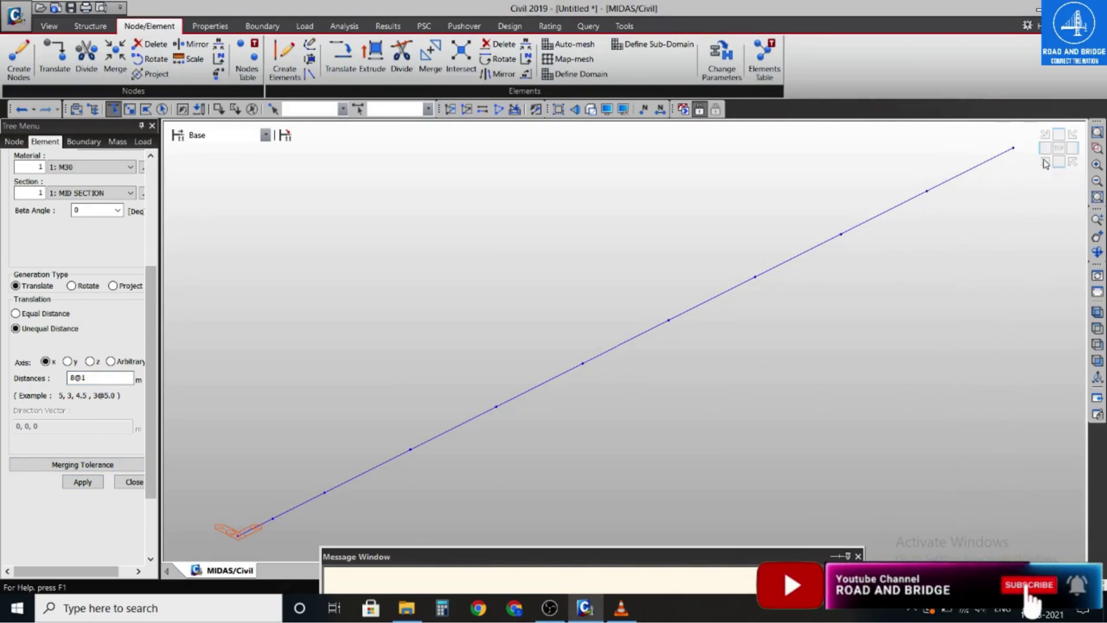
pyautogui.click(1059, 148)
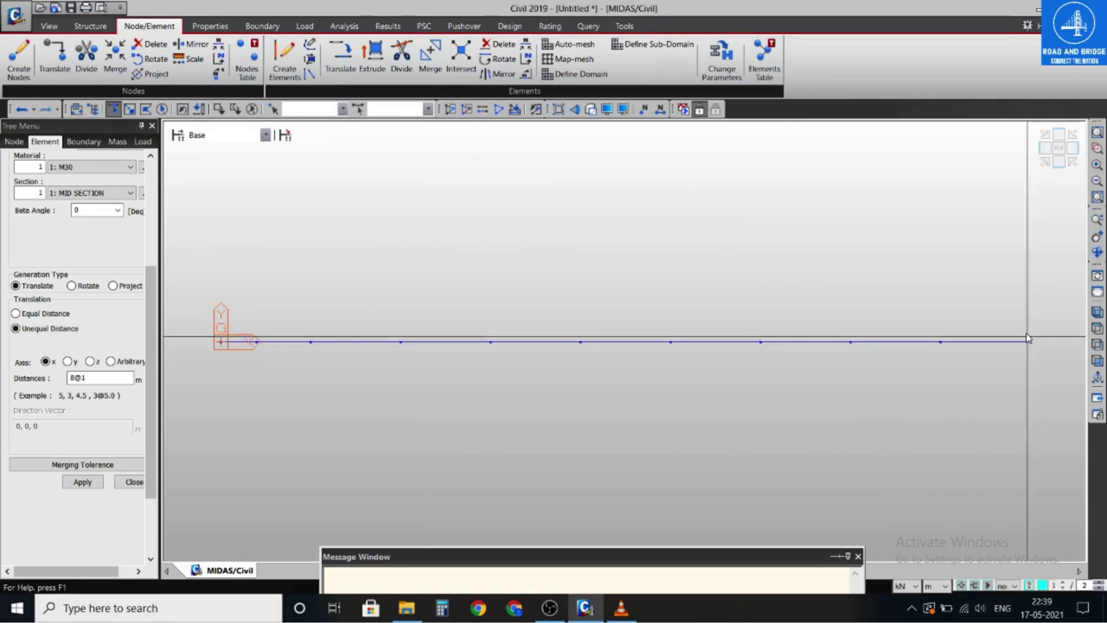
pyautogui.click(1029, 342)
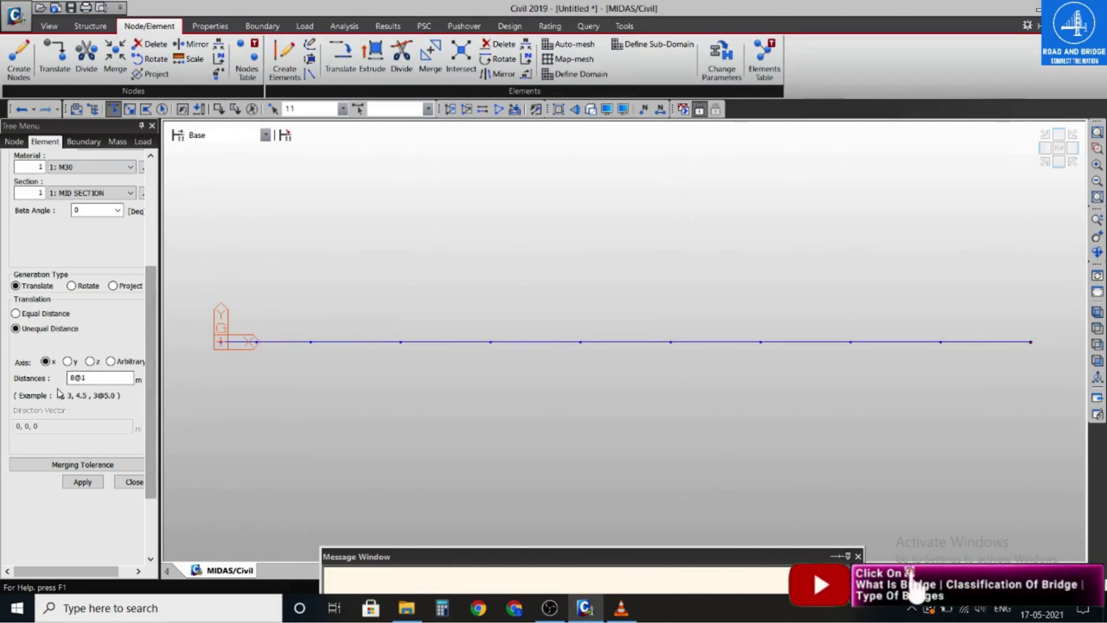
pyautogui.click(89, 378)
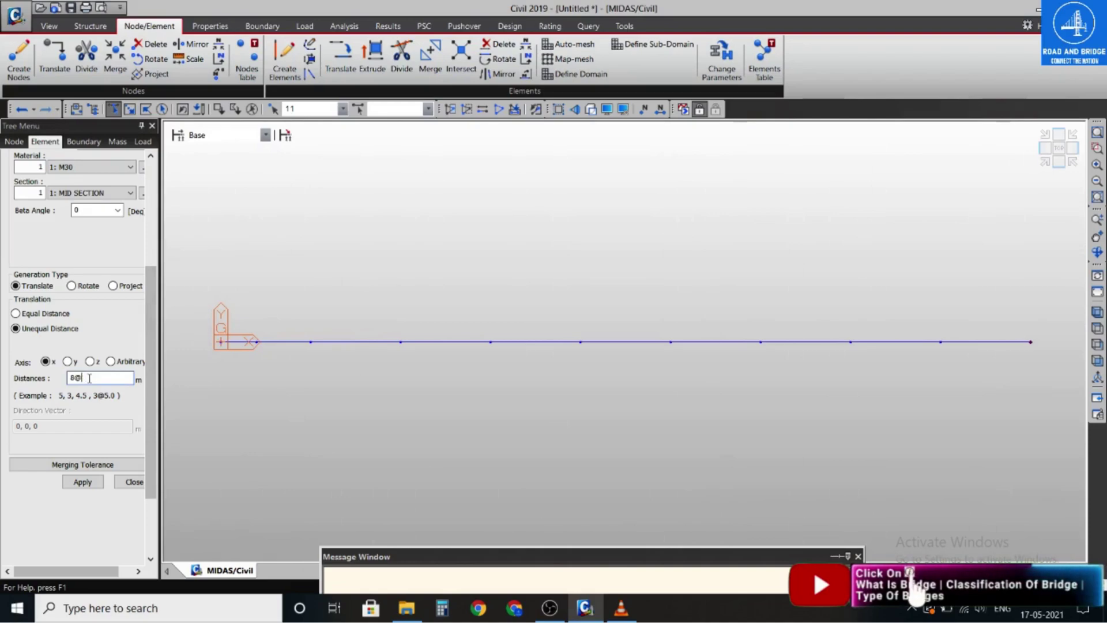
pyautogui.press('BackSpace')
pyautogui.press('BackSpace')
pyautogui.press('BackSpace')
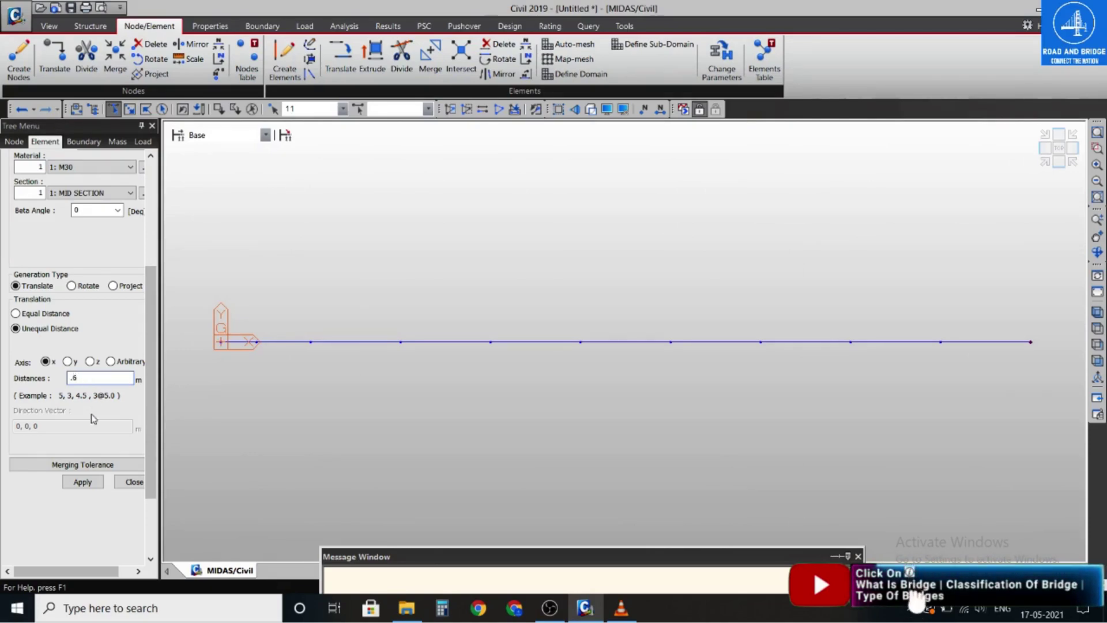
pyautogui.click(83, 481)
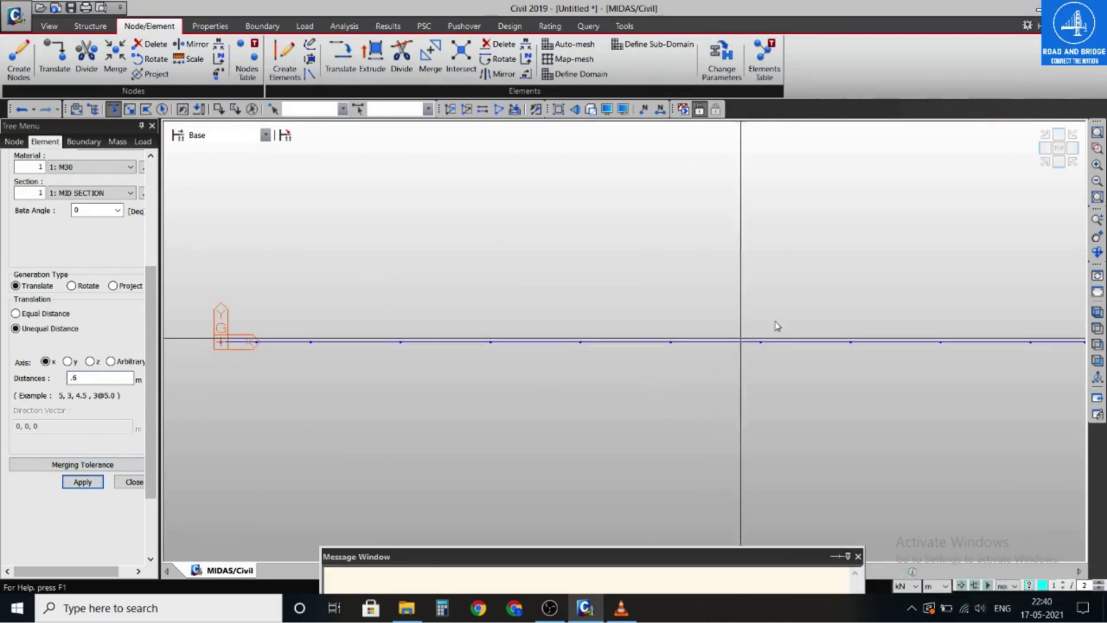
# - Extrude the new end node 0.4 m along x and check the whole line in the solid element display
pyautogui.click(1030, 342)
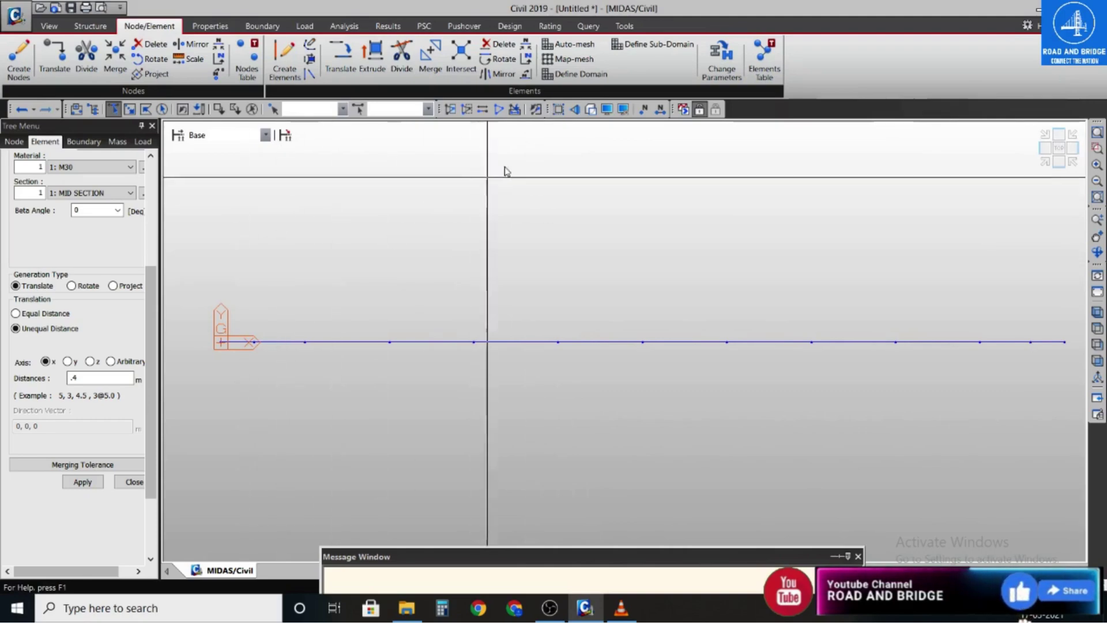
pyautogui.click(590, 109)
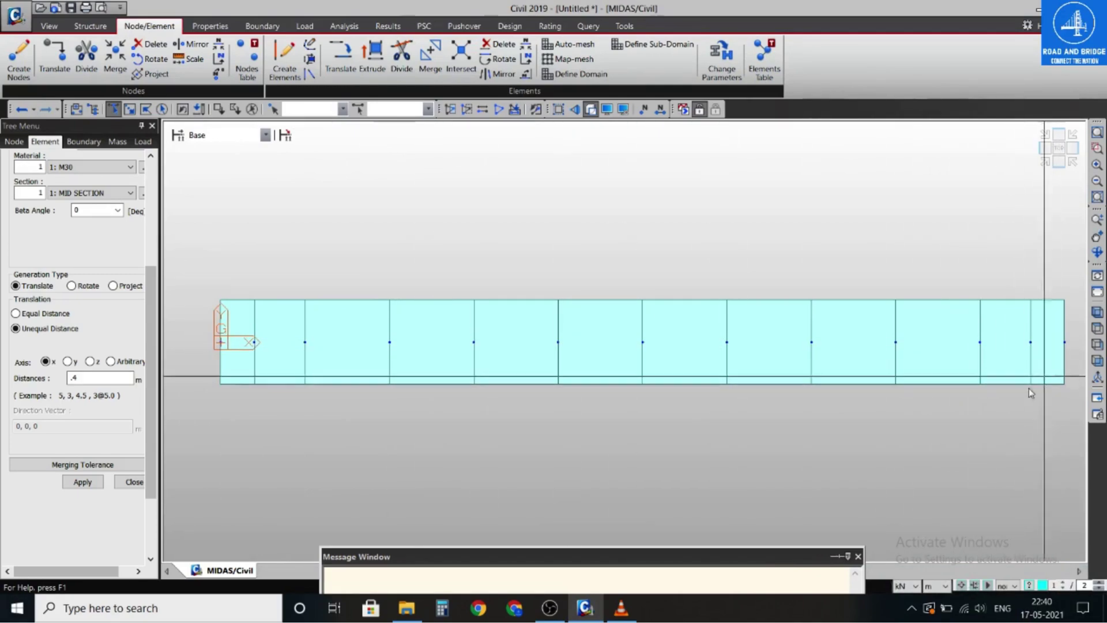
pyautogui.click(591, 111)
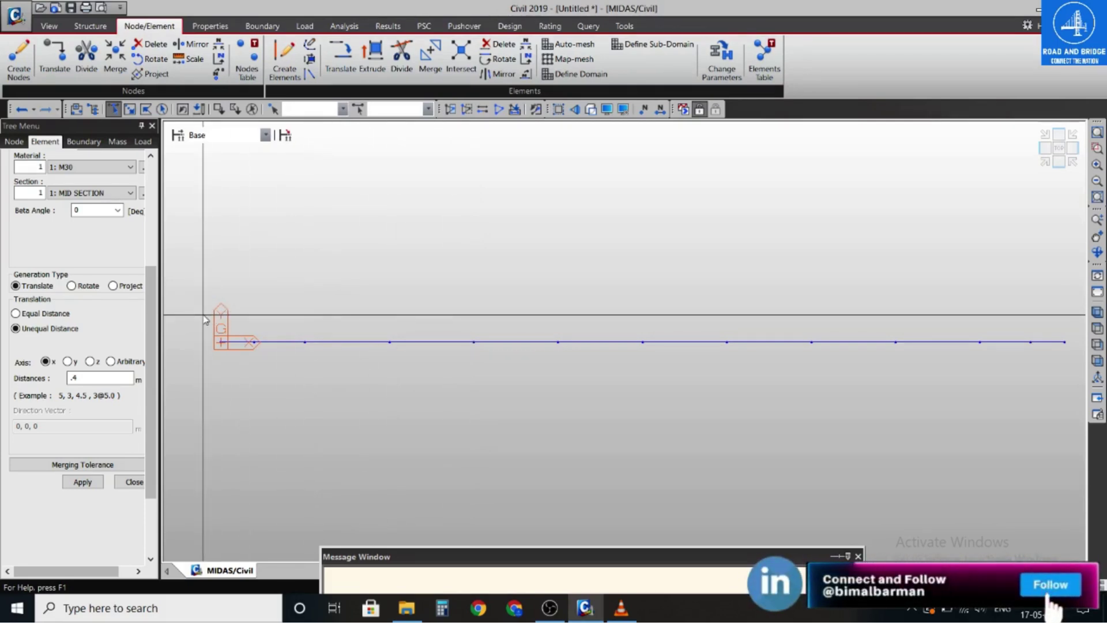
# - Copy the entire beam line 6 times at an equal distance of 0, 1, 0 m, including node and element attributes
pyautogui.moveTo(203, 314); pyautogui.dragTo(1071, 380)
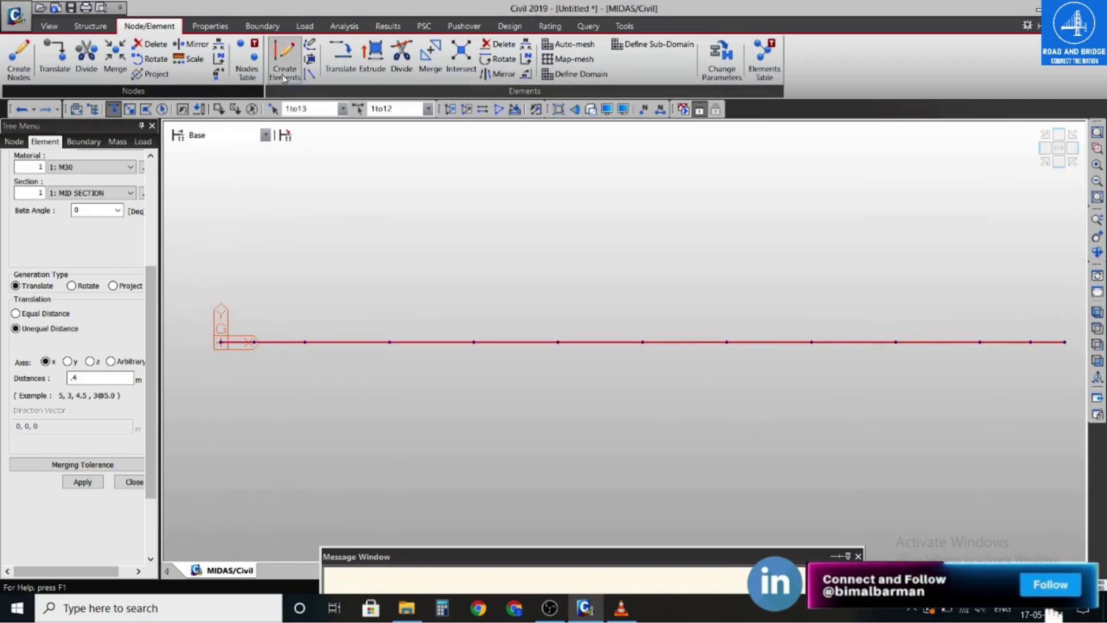
pyautogui.click(339, 68)
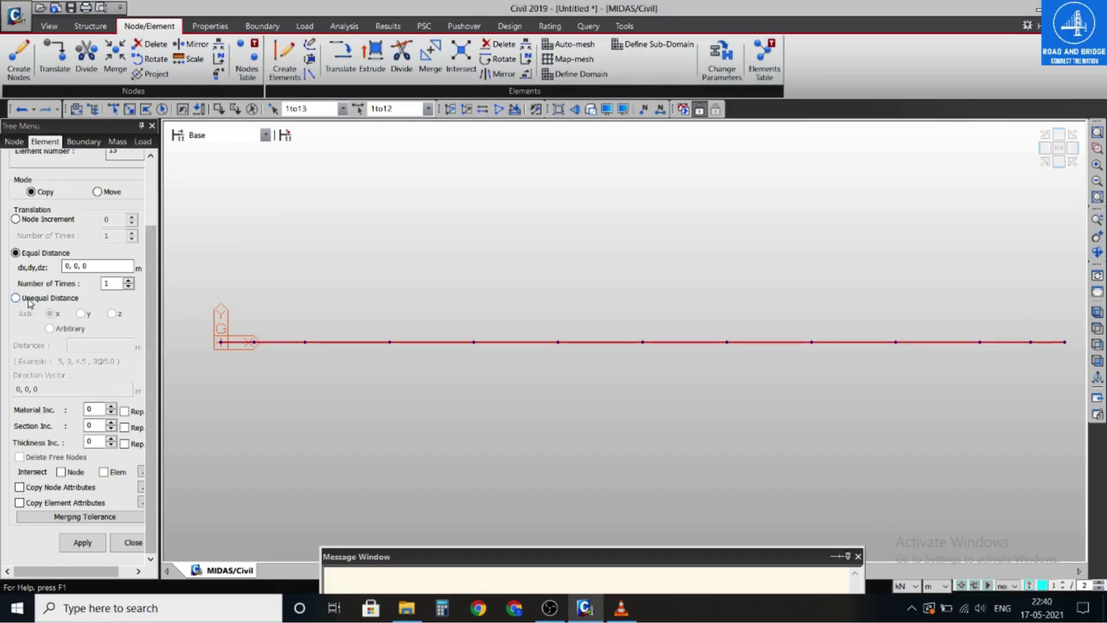
pyautogui.hotkey('ctrl', 's')
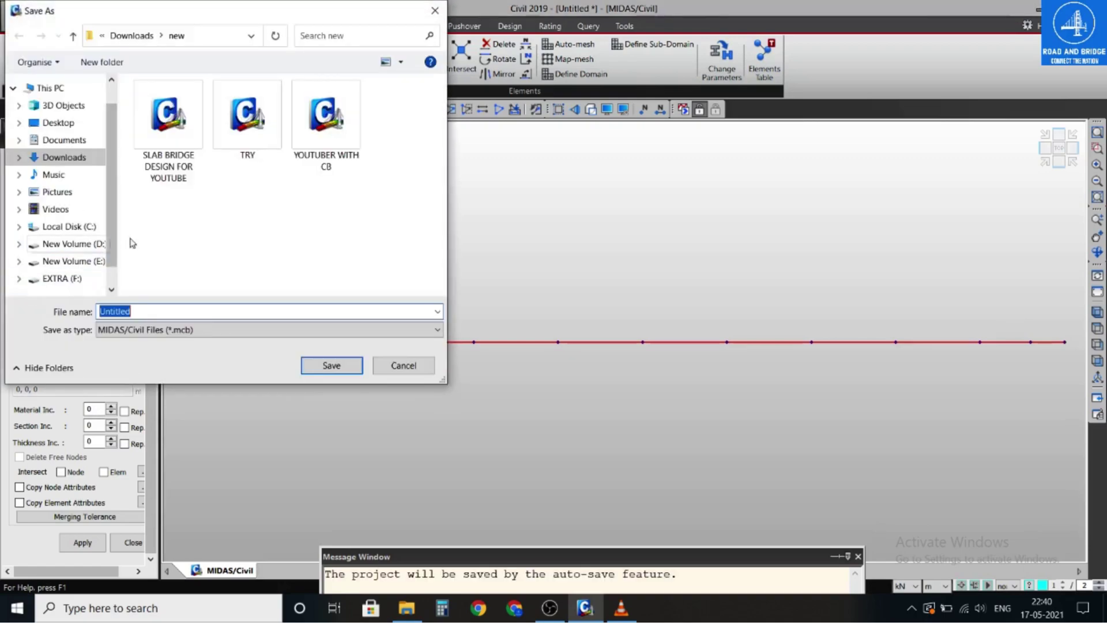
pyautogui.click(380, 362)
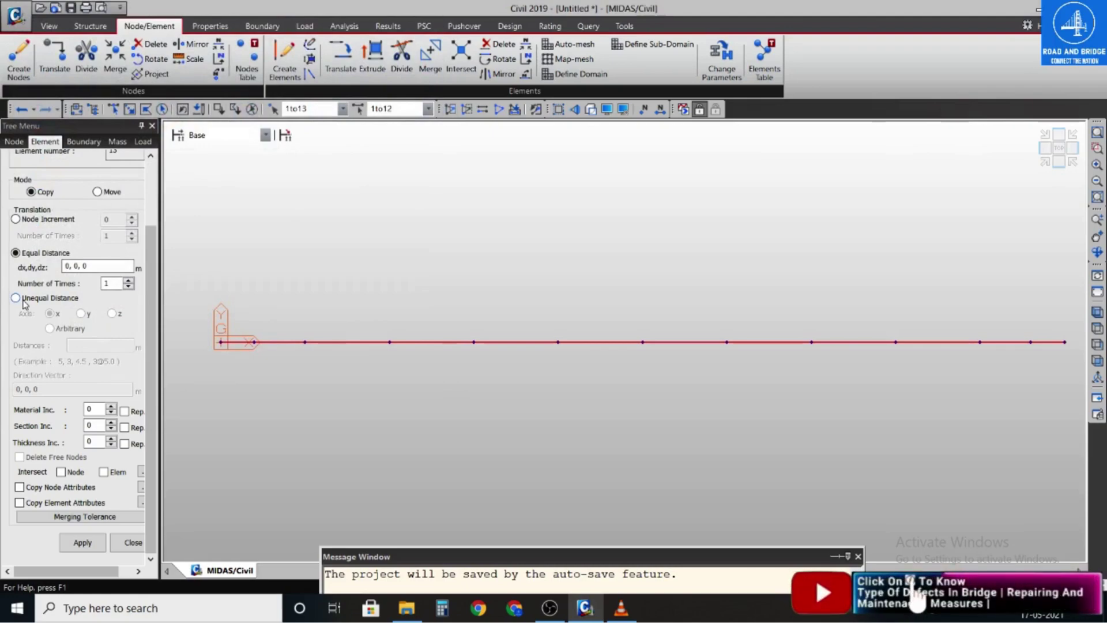
pyautogui.tripleClick(79, 267)
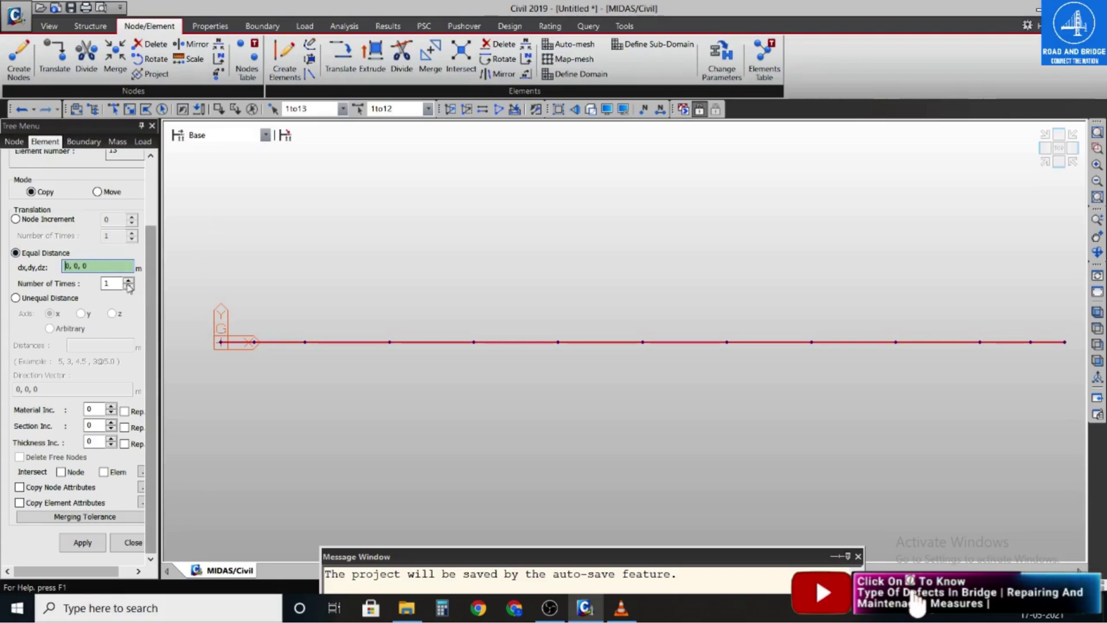
pyautogui.press('BackSpace')
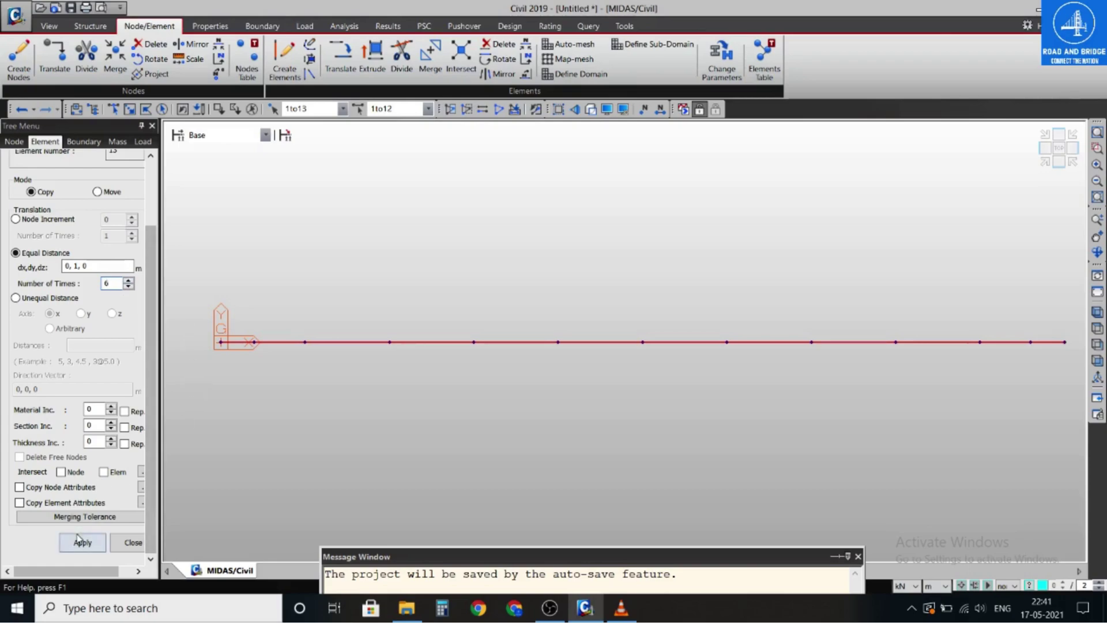
pyautogui.click(21, 503)
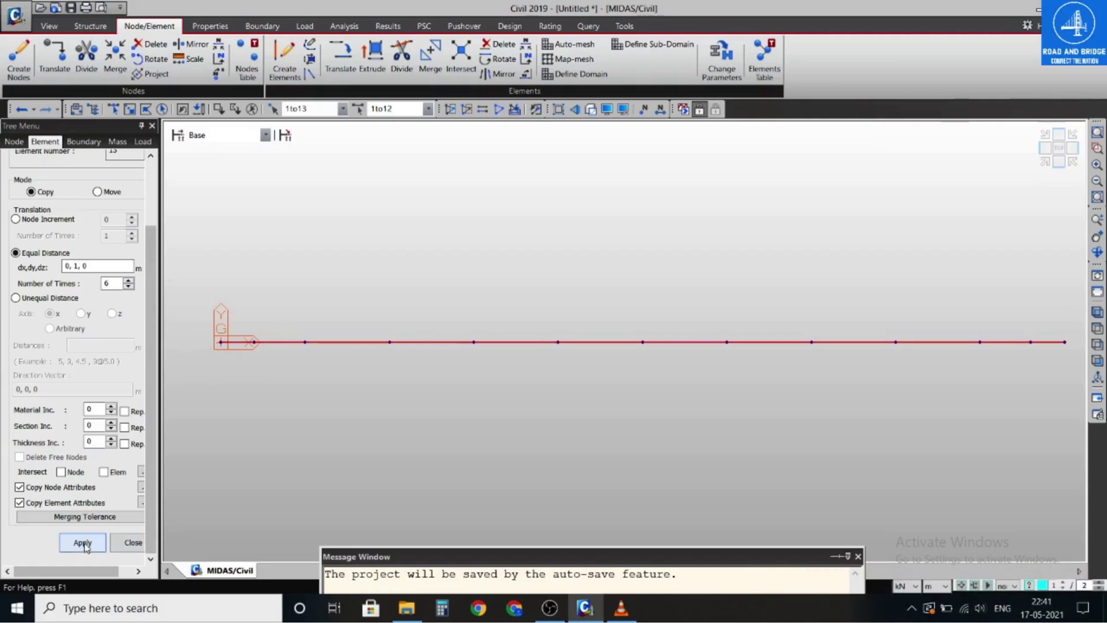
pyautogui.click(83, 543)
# - Copy the last beam line on the positive y side once by 0, .85, 0 m
pyautogui.click(592, 110)
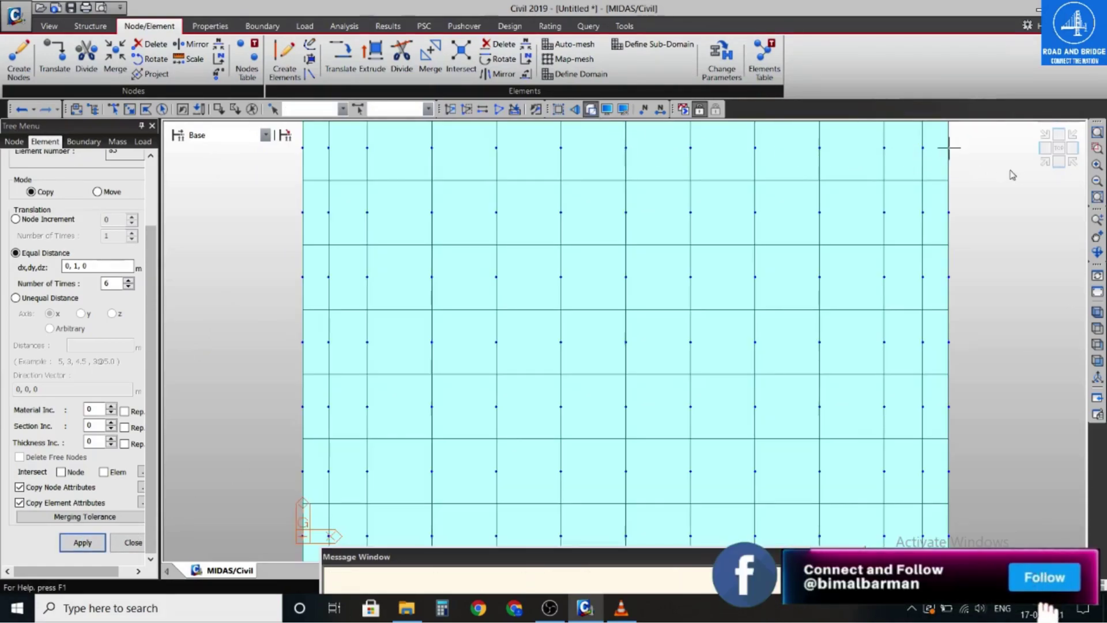
pyautogui.click(1044, 161)
pyautogui.click(1097, 252)
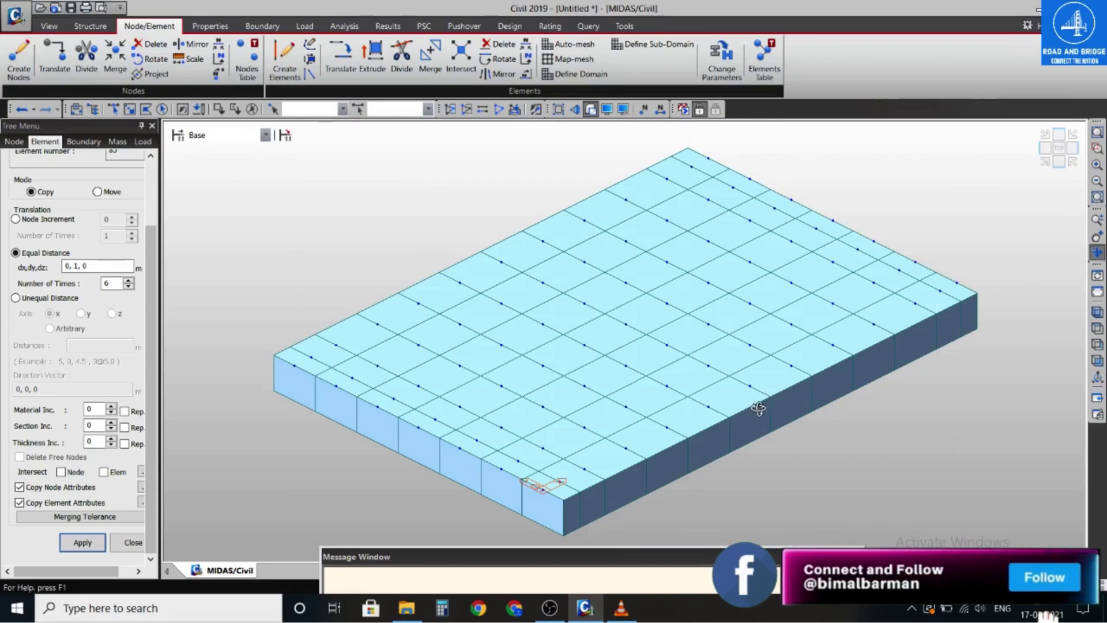
pyautogui.moveTo(754, 408); pyautogui.dragTo(706, 414)
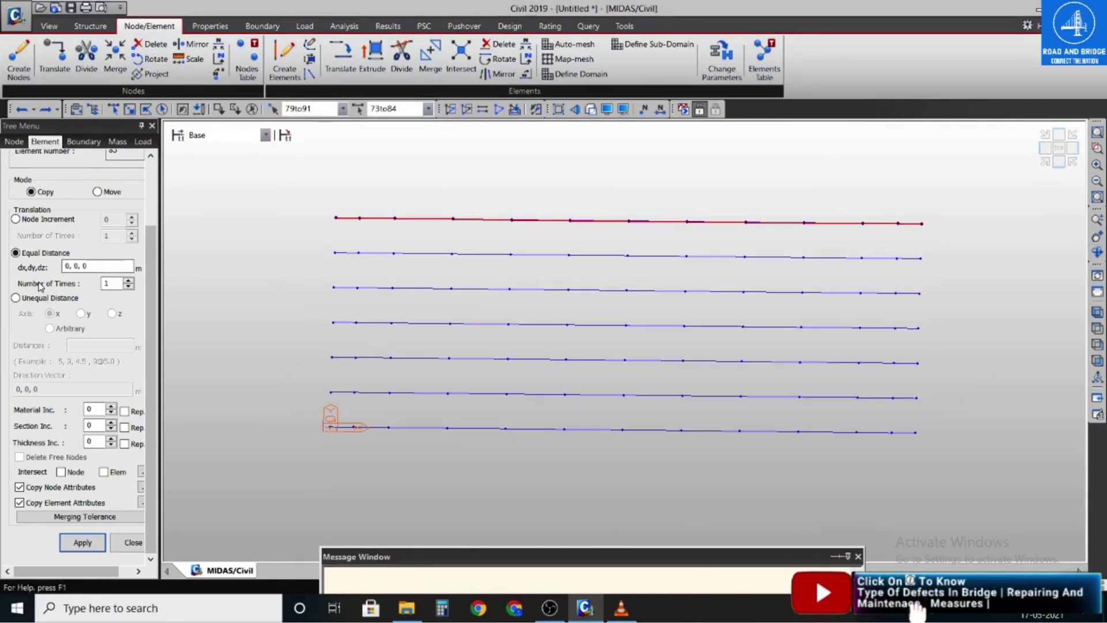
pyautogui.click(84, 265)
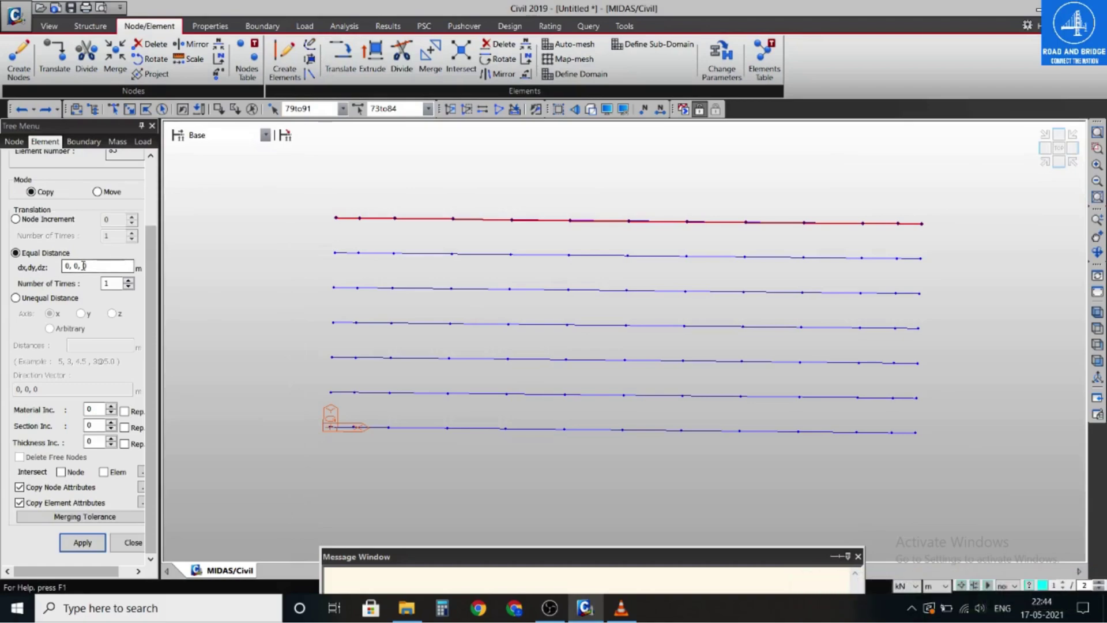
pyautogui.click(76, 266)
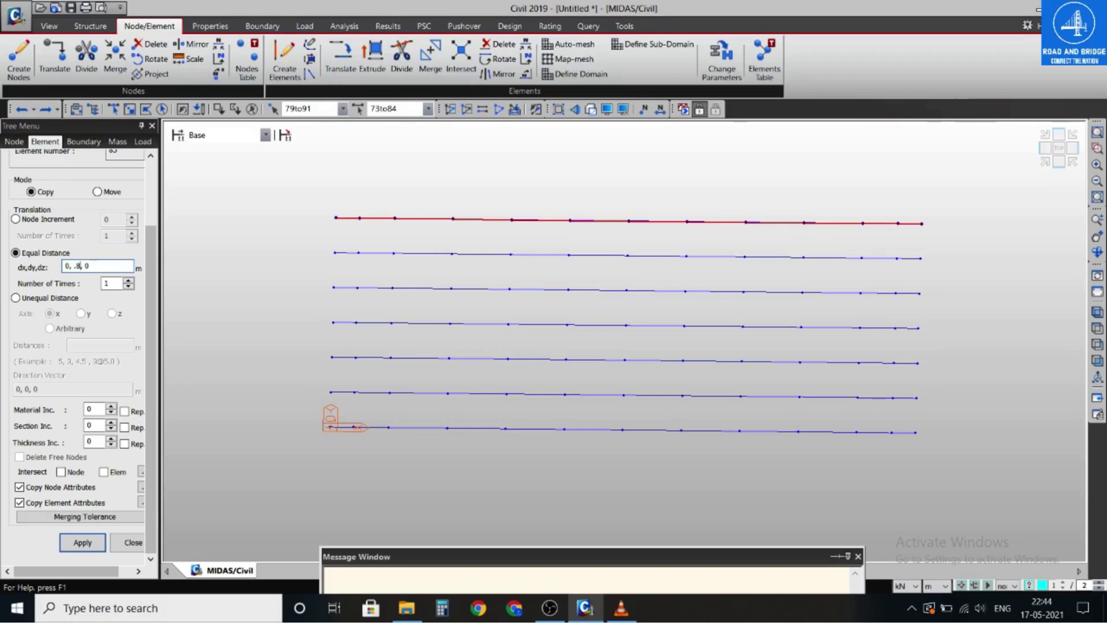
pyautogui.click(82, 542)
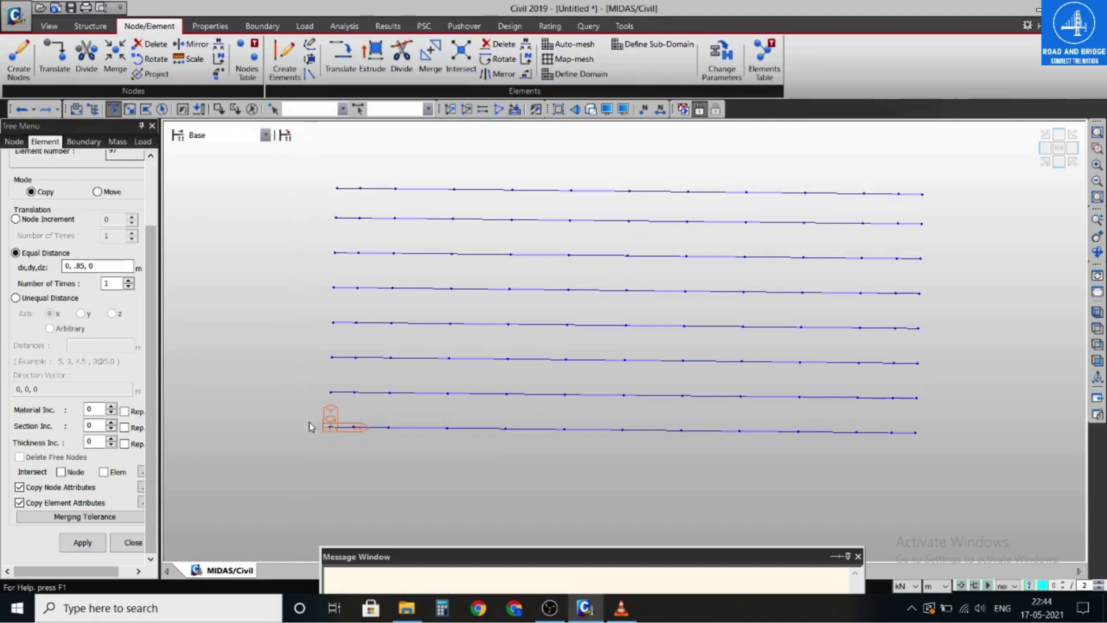
# - Copy the beam line through the origin once by 0, -.85, 0 m
pyautogui.moveTo(307, 404); pyautogui.dragTo(940, 473)
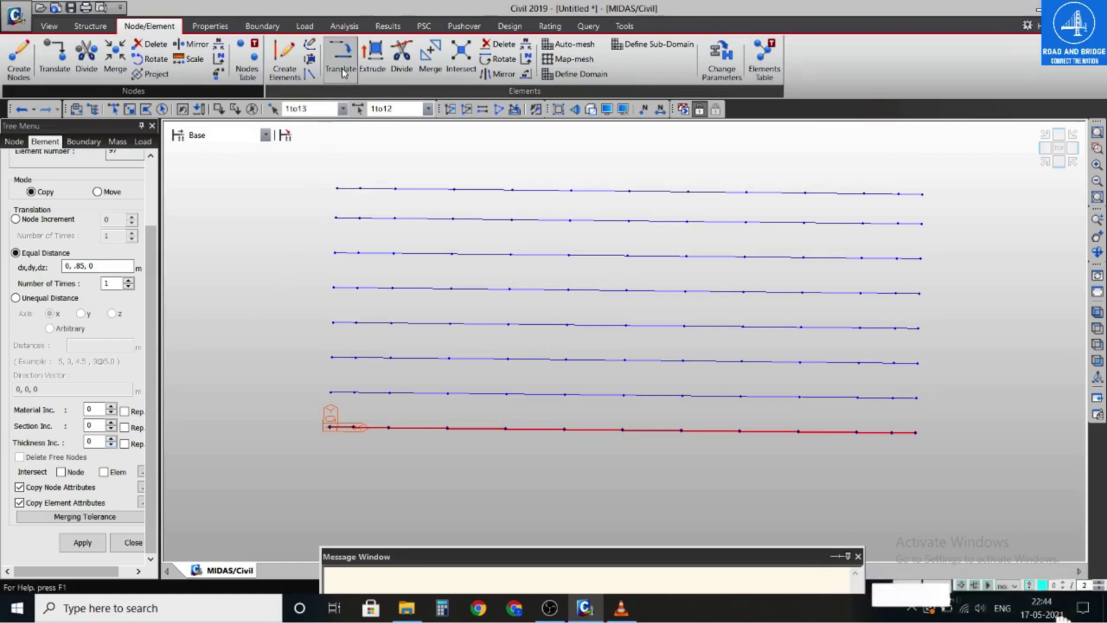
pyautogui.click(75, 267)
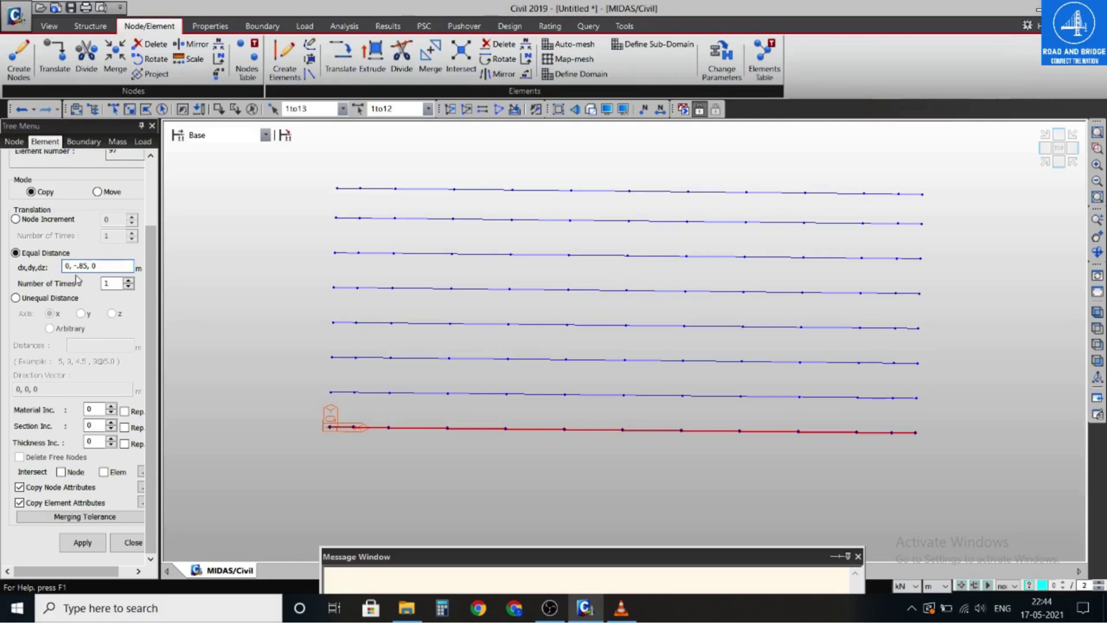
pyautogui.click(82, 542)
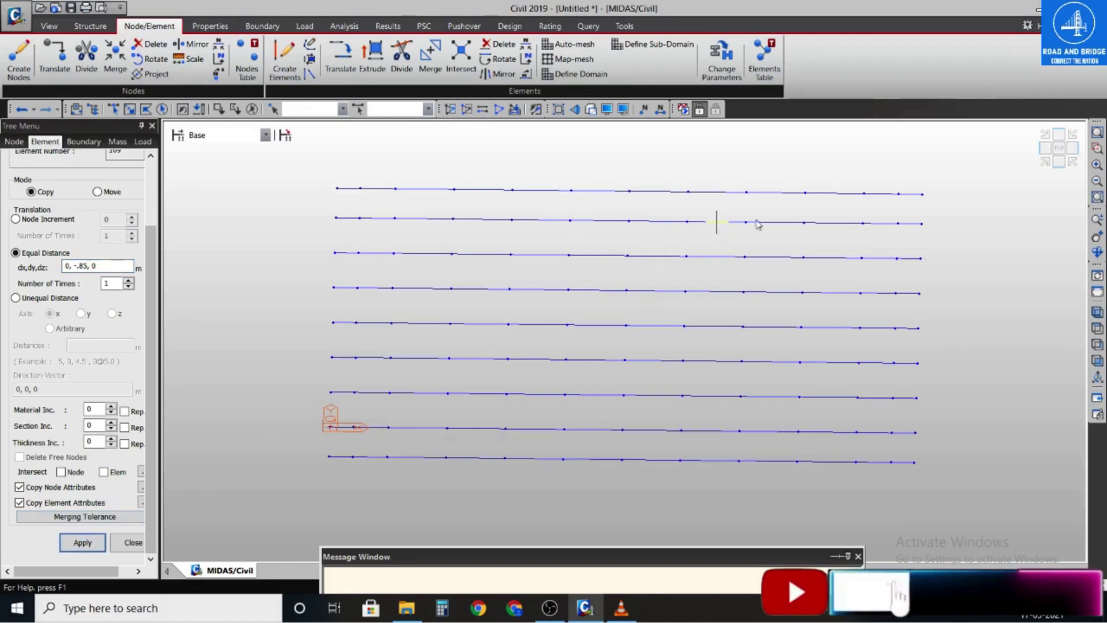
# - Examine the full set of beam lines as solid elements from isometric and top views
pyautogui.click(1044, 160)
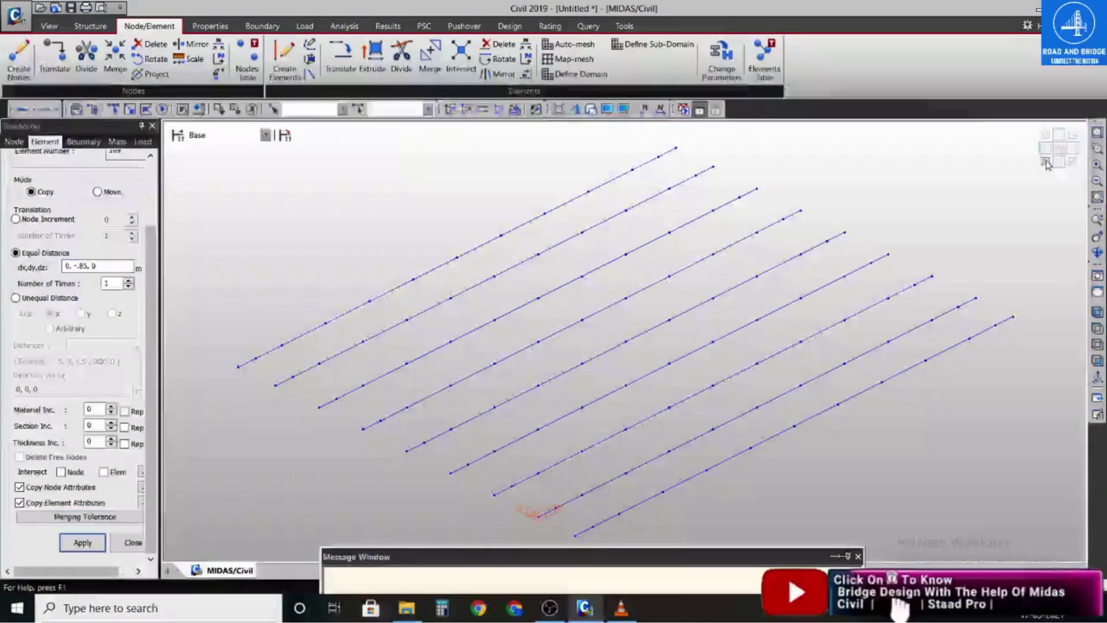
pyautogui.click(590, 108)
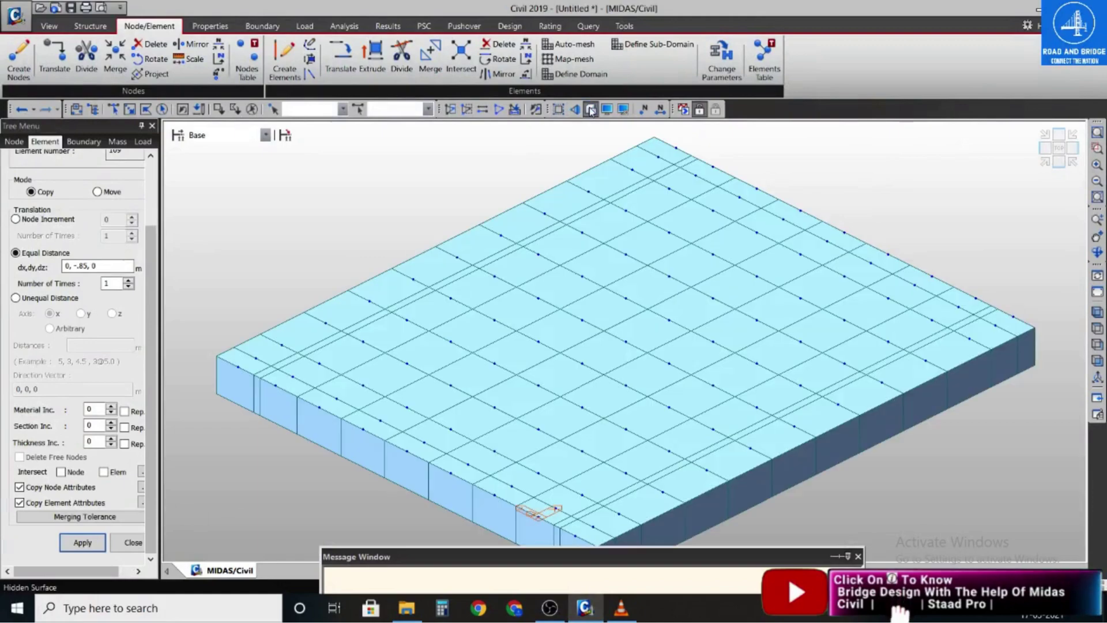
pyautogui.click(1097, 252)
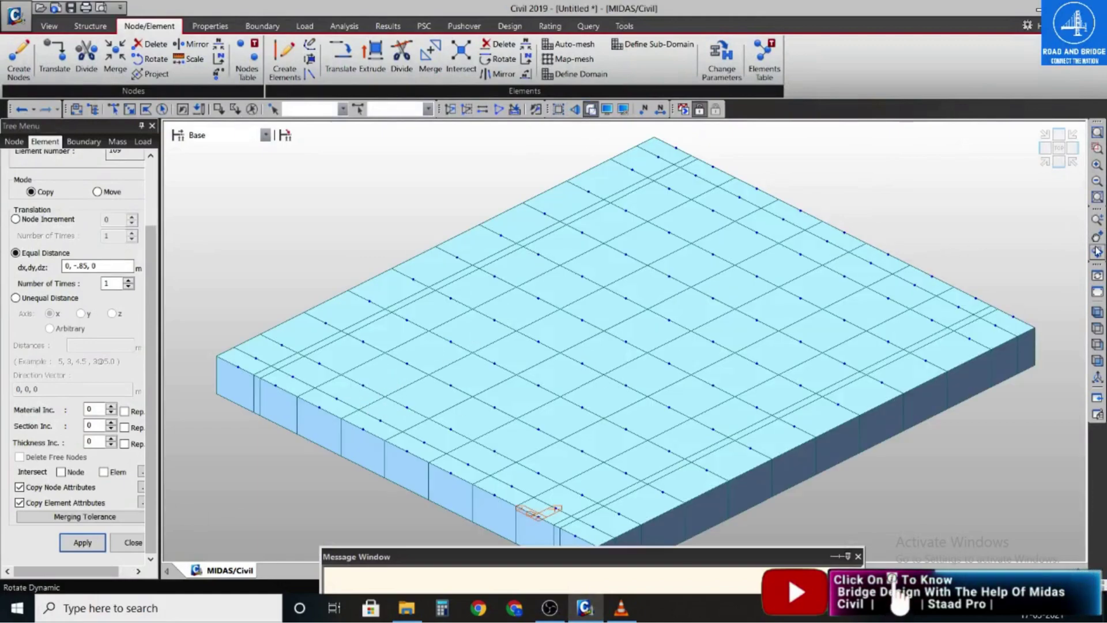
pyautogui.moveTo(701, 396); pyautogui.dragTo(510, 408)
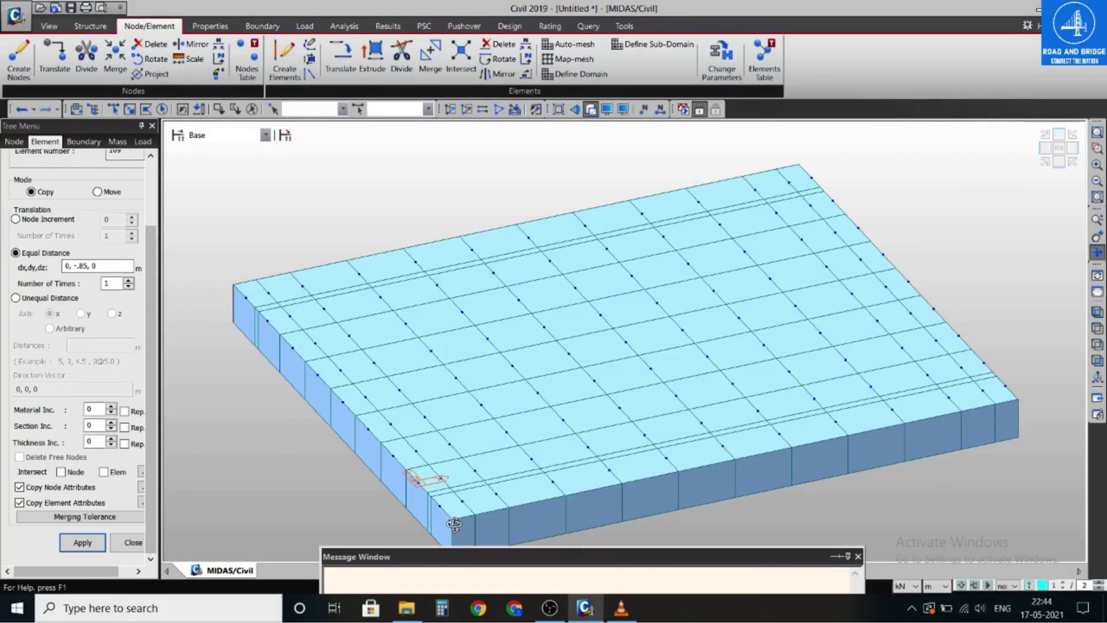
pyautogui.click(1057, 151)
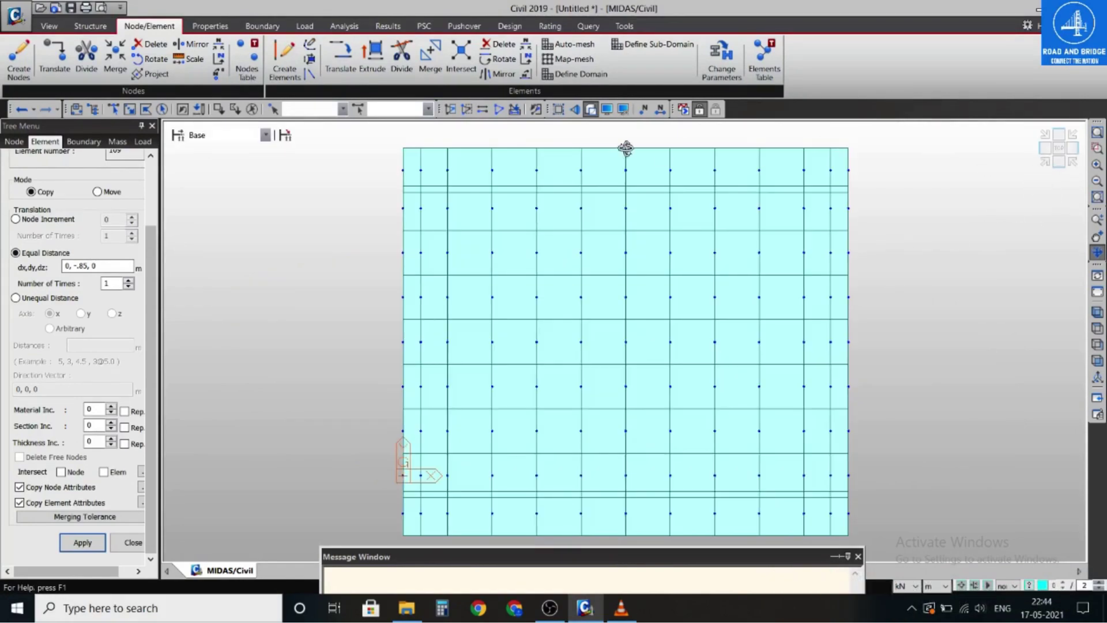
pyautogui.click(590, 110)
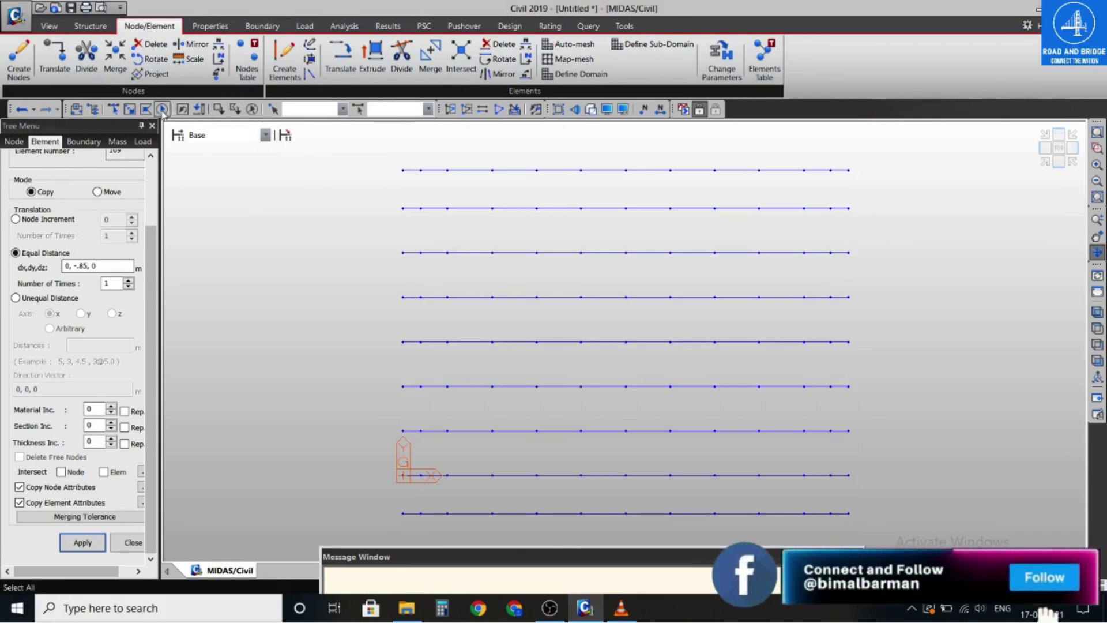
# - Assign the END SECTION to the two outermost beam lines along the slab's long edges and check the result in the solid view
pyautogui.click(144, 111)
pyautogui.click(382, 199)
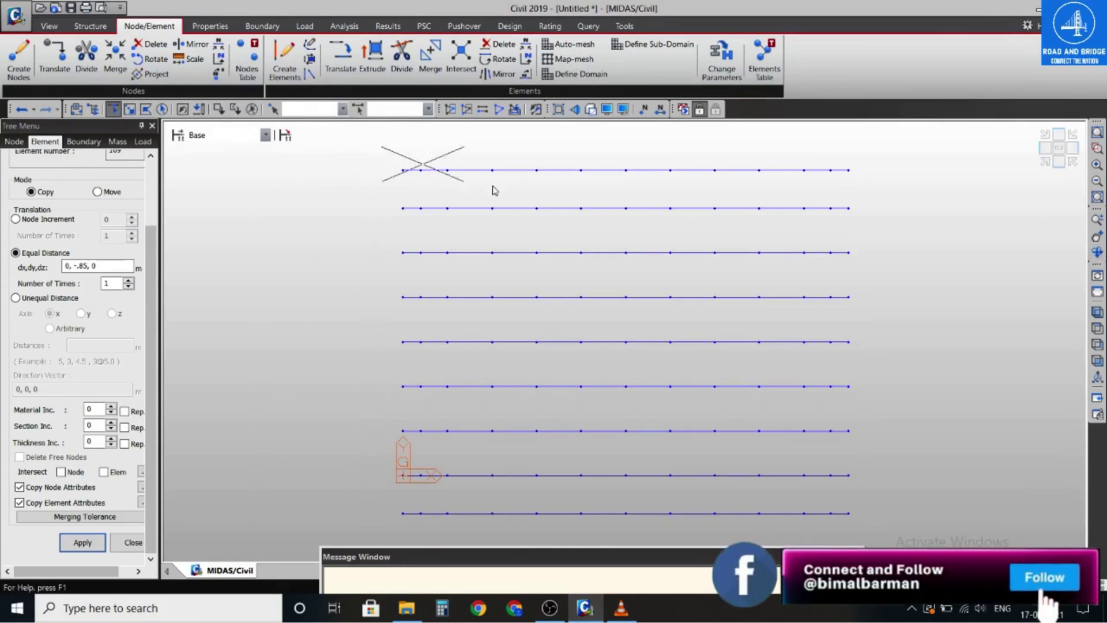
pyautogui.click(847, 147)
pyautogui.doubleClick(856, 201)
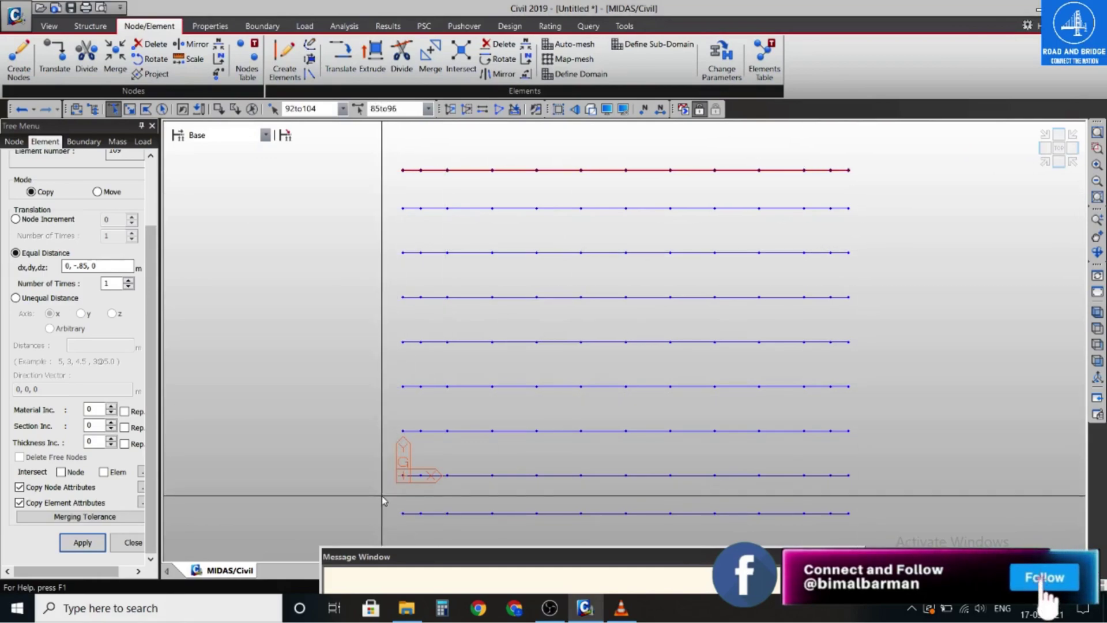
pyautogui.moveTo(382, 495); pyautogui.dragTo(604, 543)
pyautogui.doubleClick(870, 538)
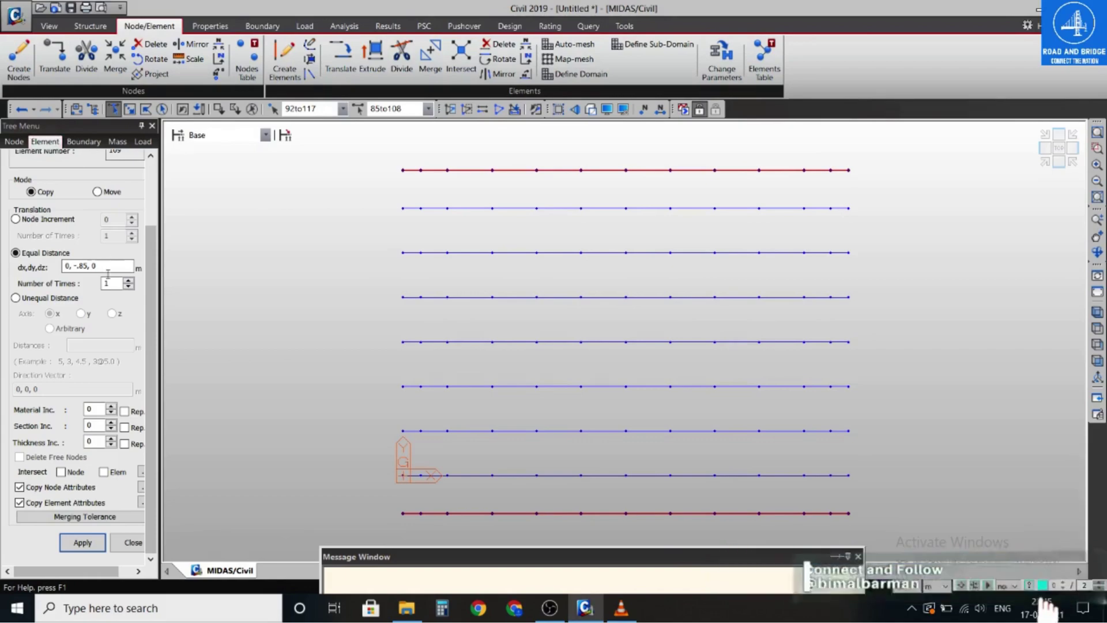
pyautogui.click(129, 542)
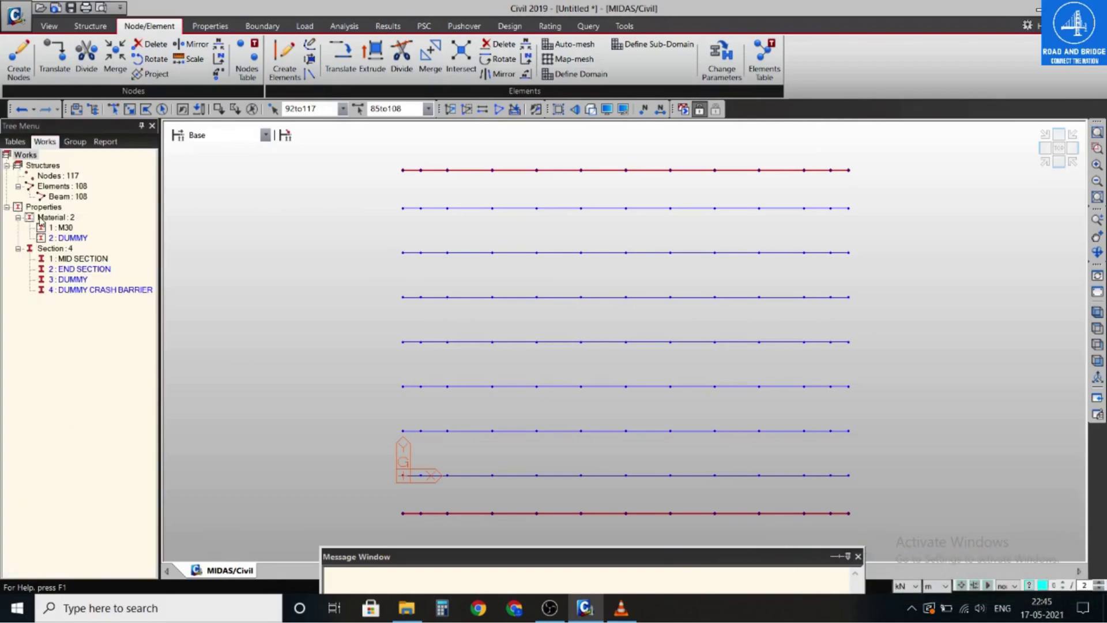
pyautogui.click(72, 270)
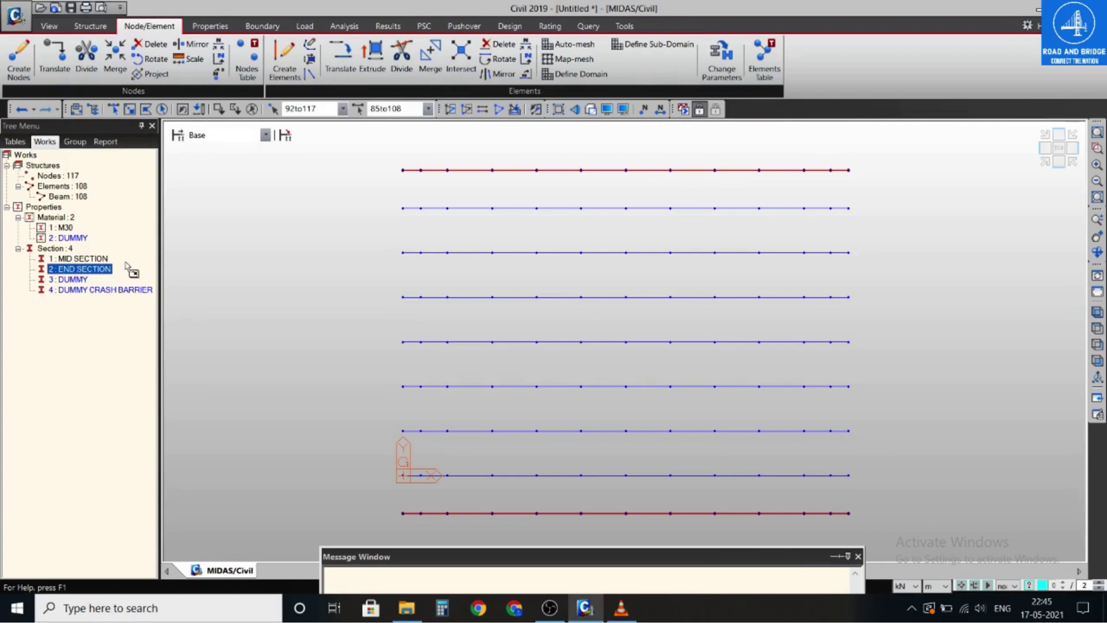
pyautogui.click(412, 182)
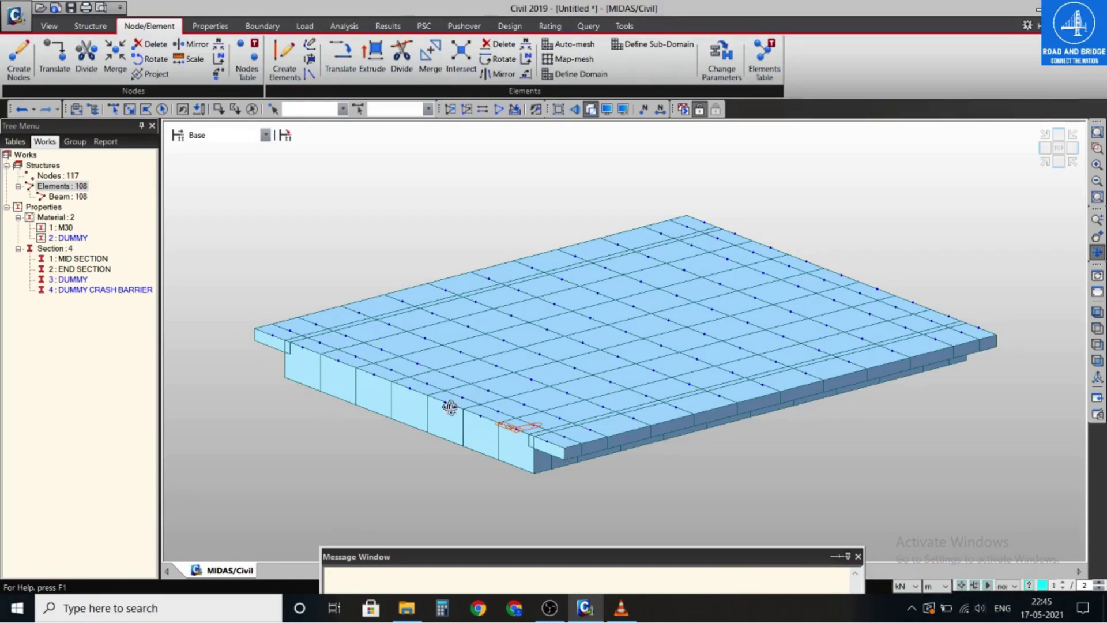
pyautogui.moveTo(495, 455); pyautogui.dragTo(475, 467)
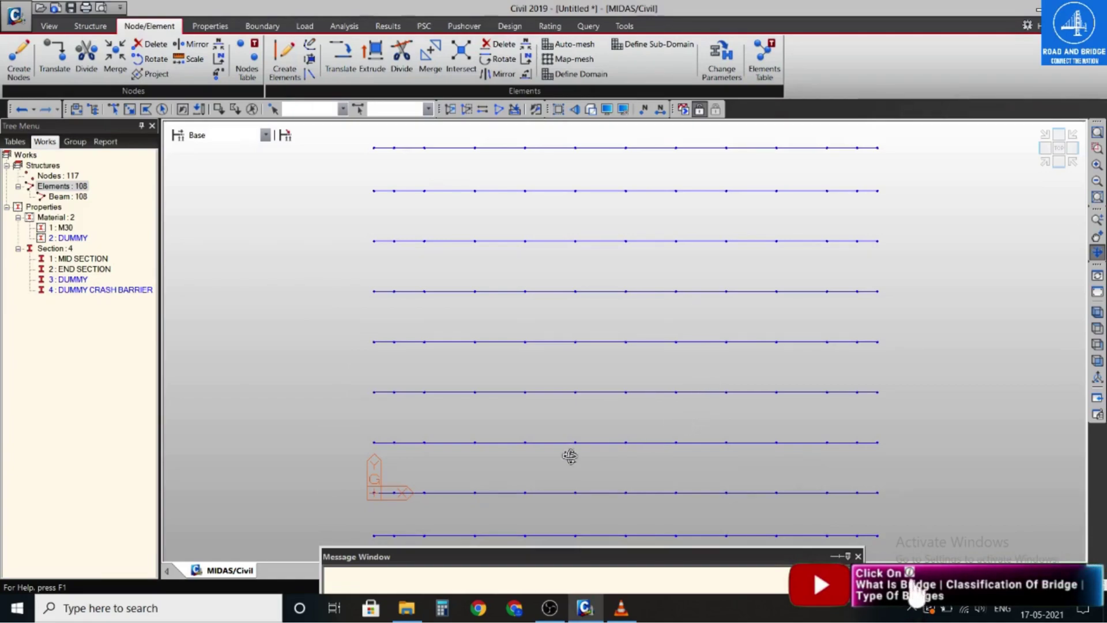
pyautogui.click(1096, 253)
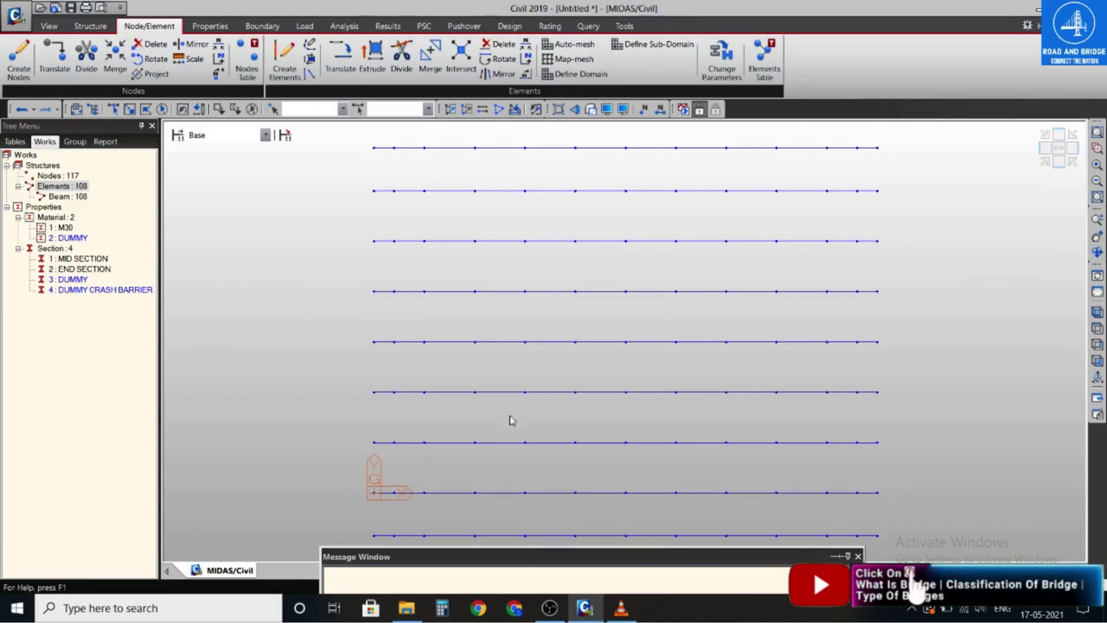
# - Copy the nodes of the outermost beam line on the positive y side once by 0, .35, 0 m, with node attributes and frame intersection enabled
pyautogui.click(113, 108)
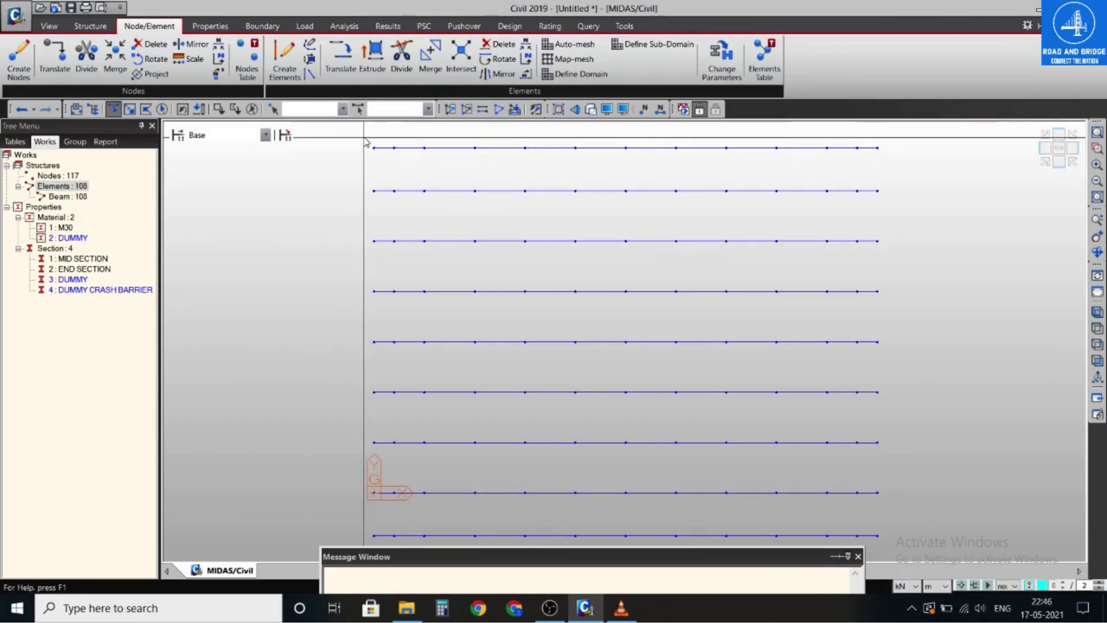
pyautogui.moveTo(364, 137); pyautogui.dragTo(894, 168)
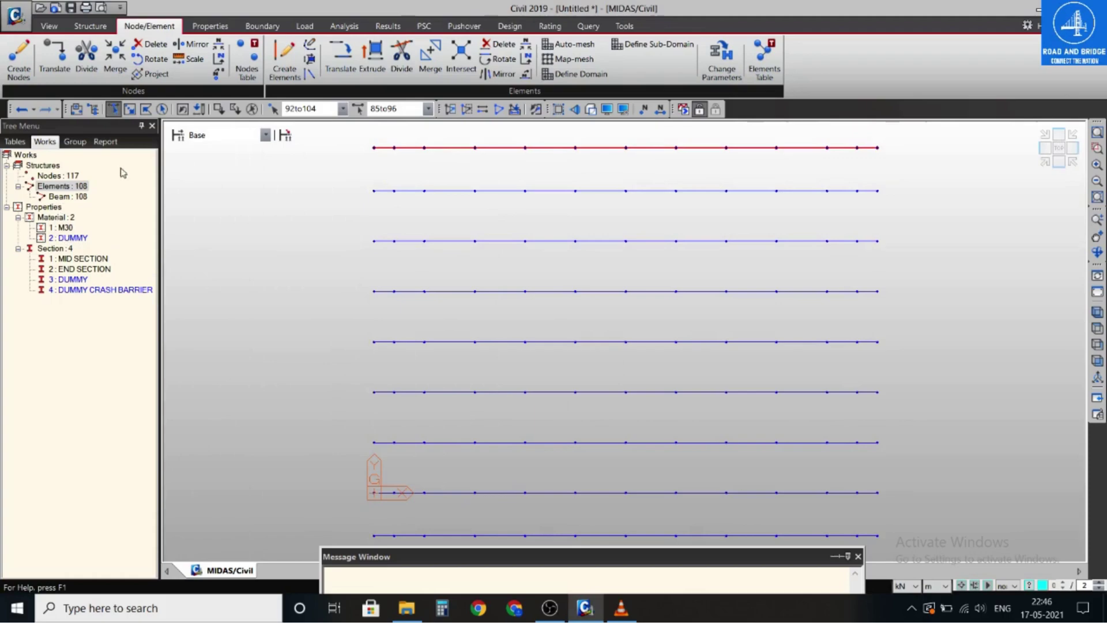
pyautogui.click(19, 58)
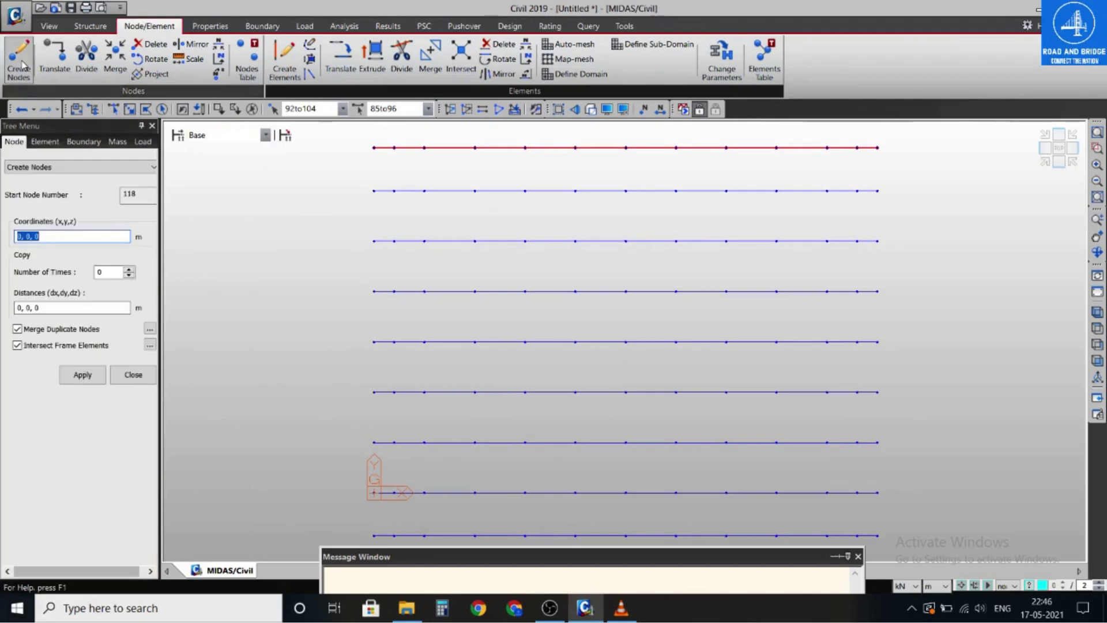
pyautogui.click(51, 61)
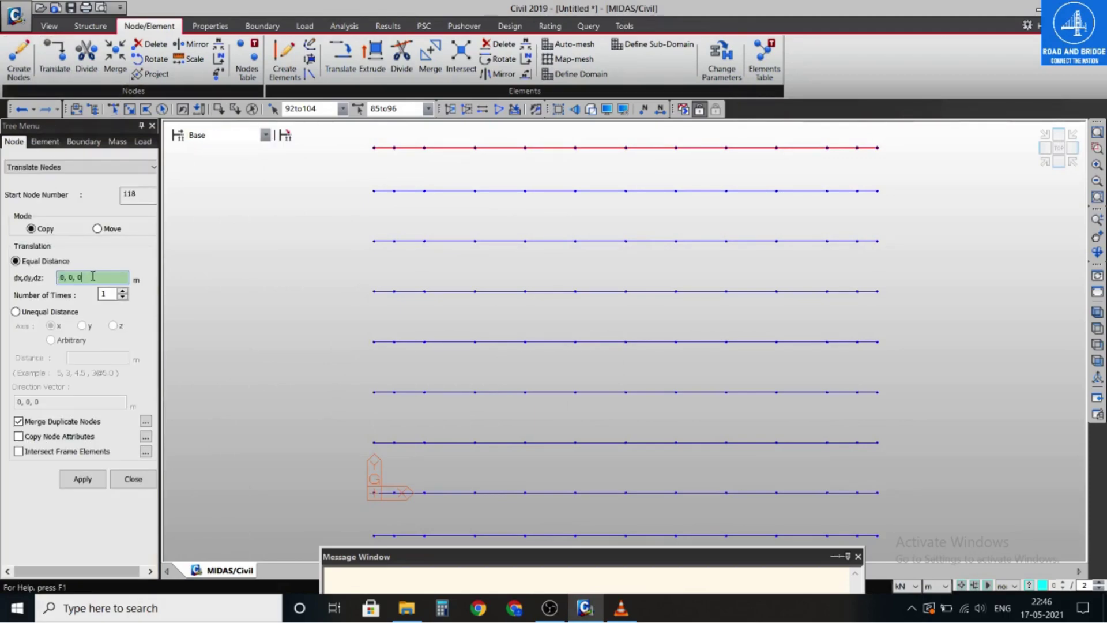
pyautogui.press('Left')
pyautogui.press('Left')
pyautogui.press('Left')
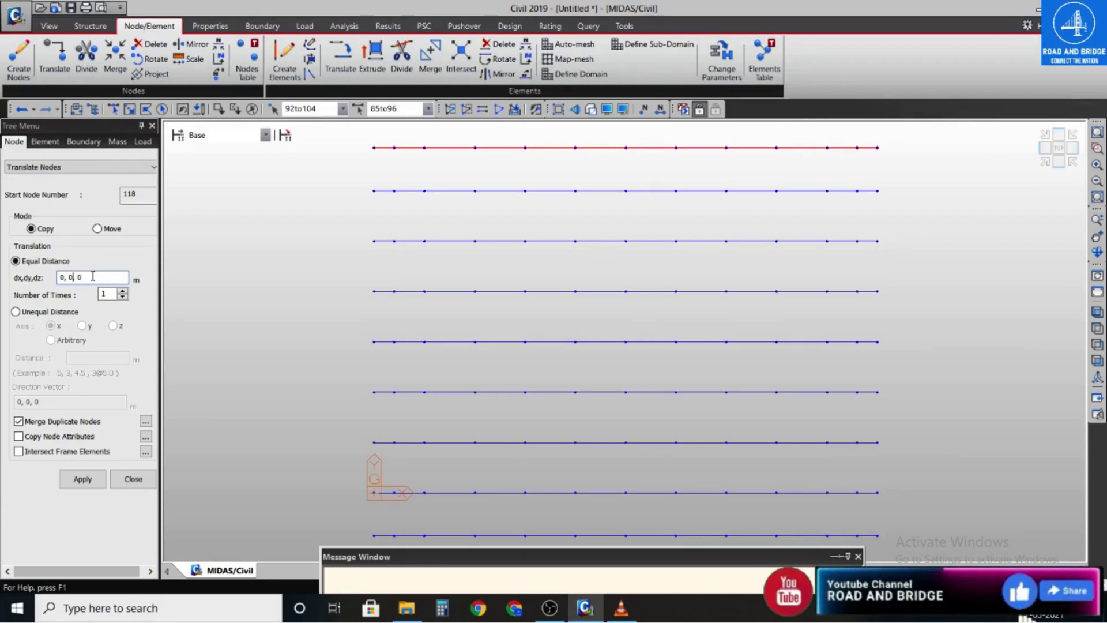
pyautogui.press('BackSpace')
pyautogui.write('-3')
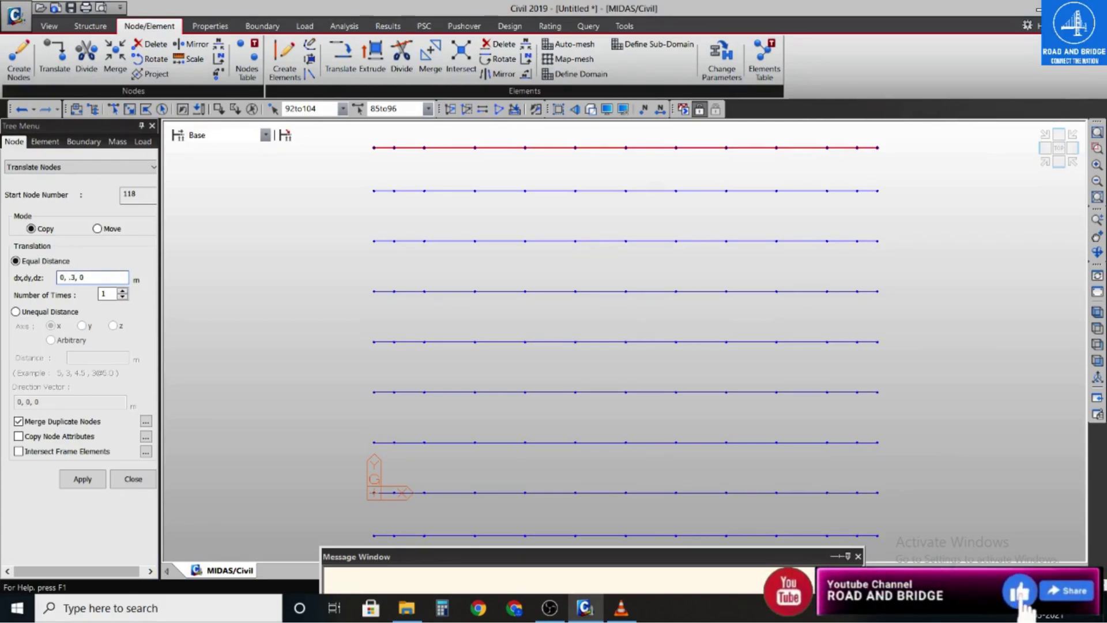
pyautogui.write('5')
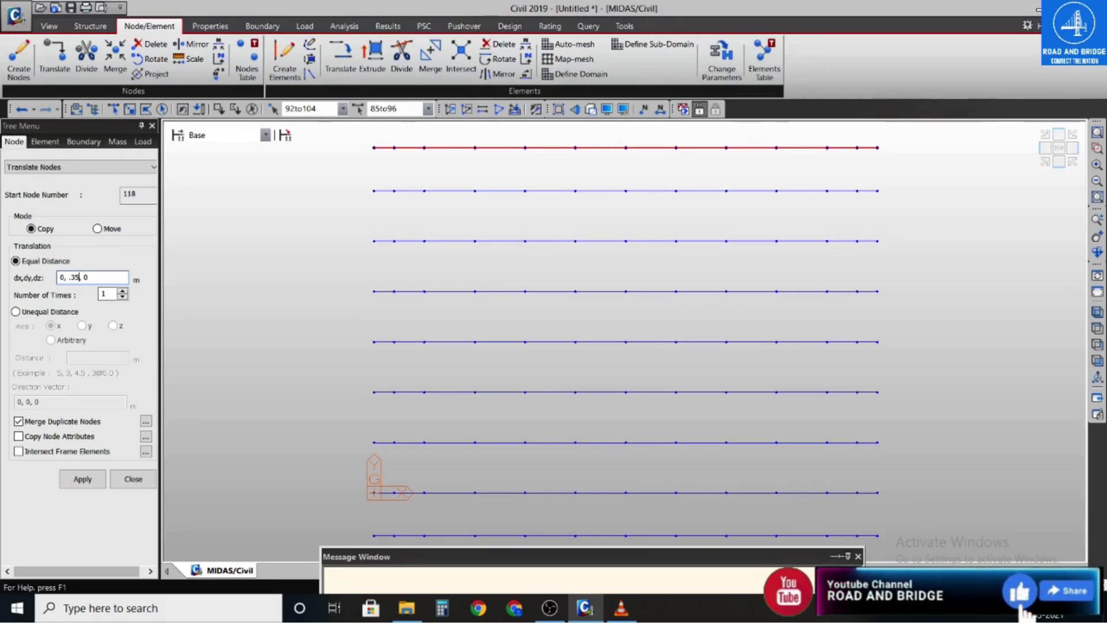
pyautogui.click(18, 436)
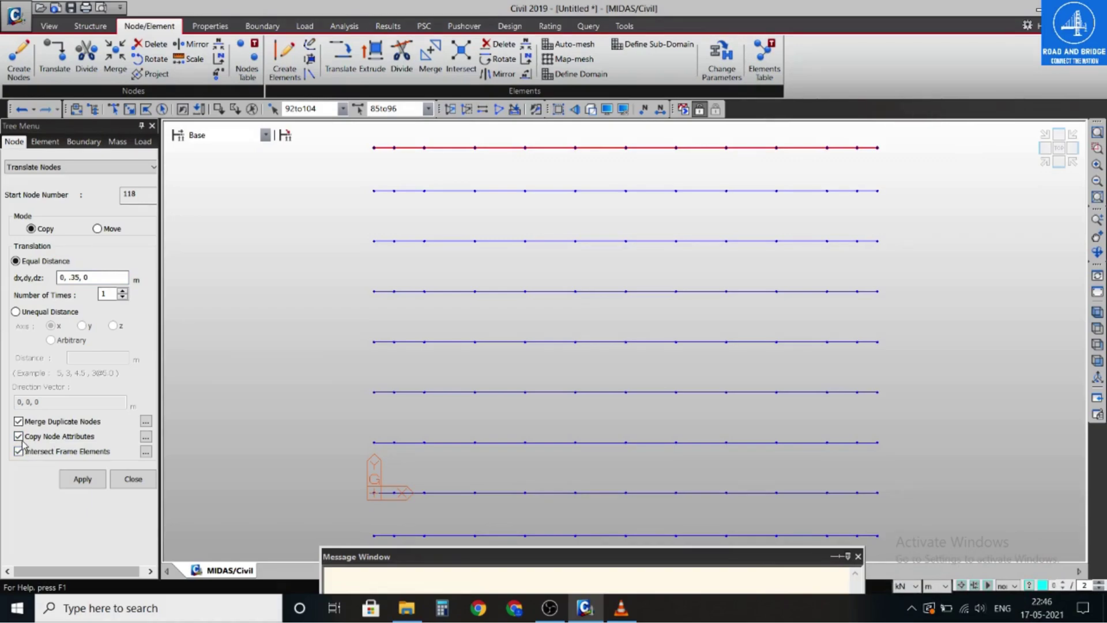
pyautogui.click(81, 487)
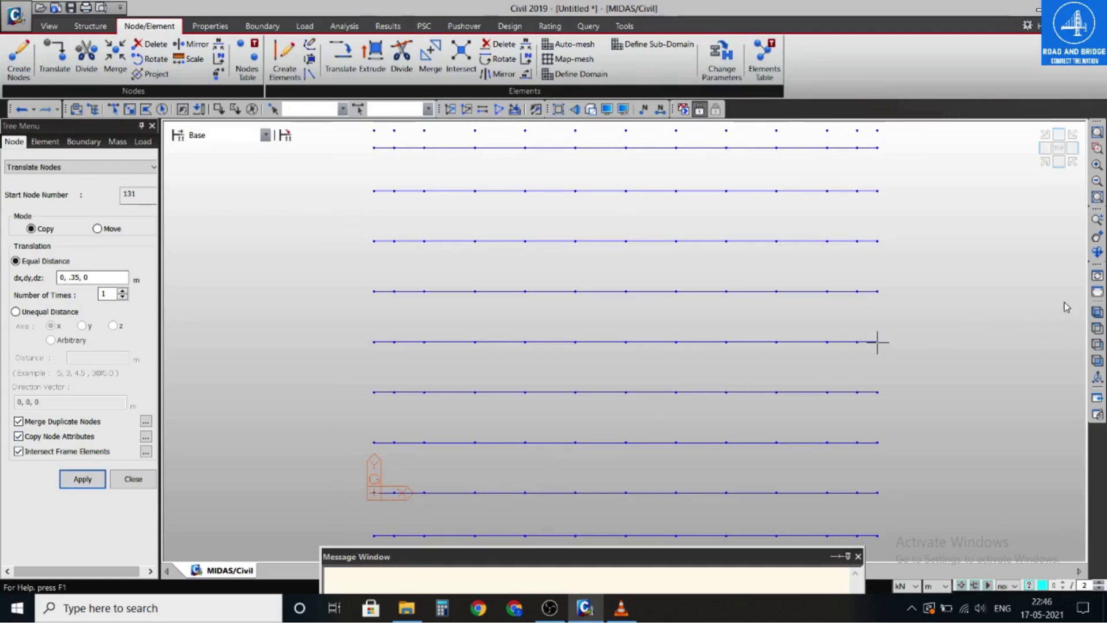
# - Copy the nodes of the outermost beam line on the negative y side once by 0, -.35, 0 m
pyautogui.click(1097, 238)
pyautogui.moveTo(986, 400); pyautogui.dragTo(961, 339)
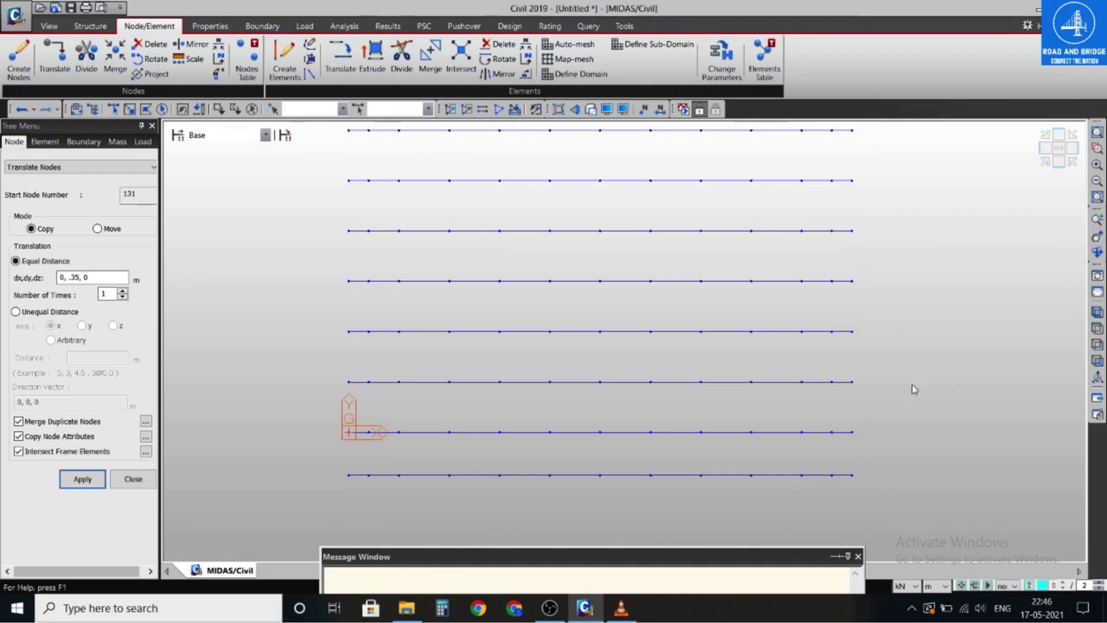
pyautogui.click(113, 109)
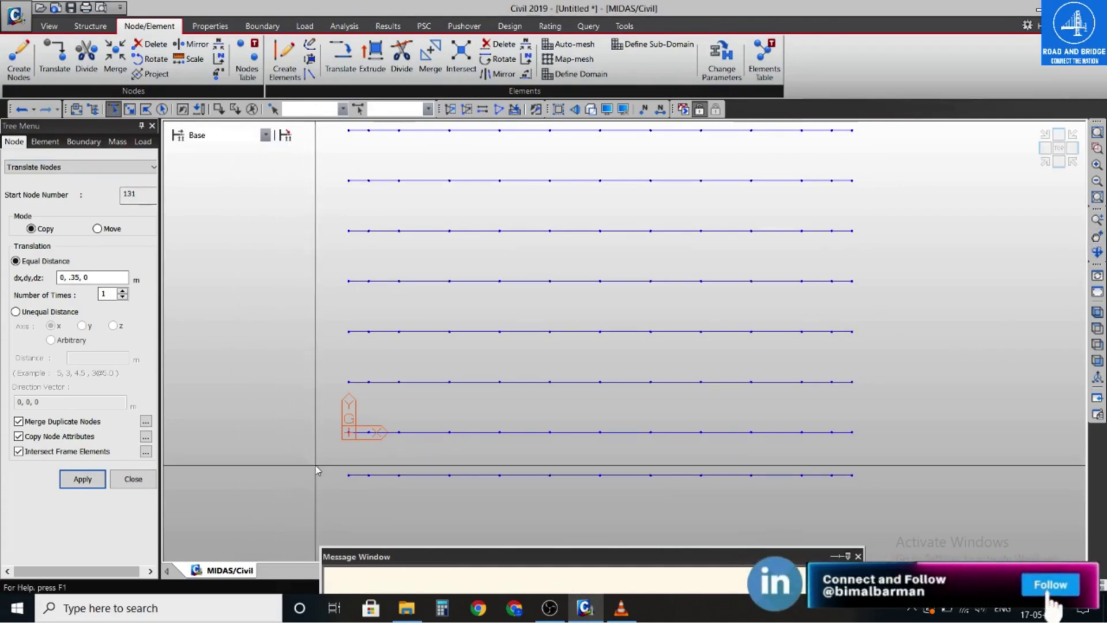
pyautogui.moveTo(316, 465); pyautogui.dragTo(860, 489)
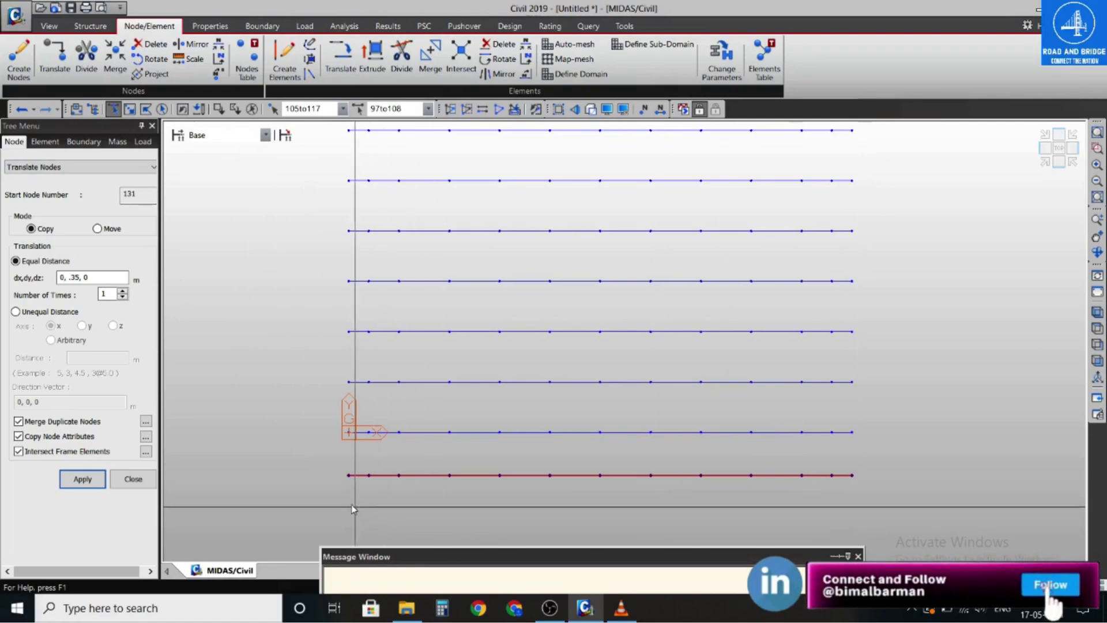
pyautogui.click(70, 277)
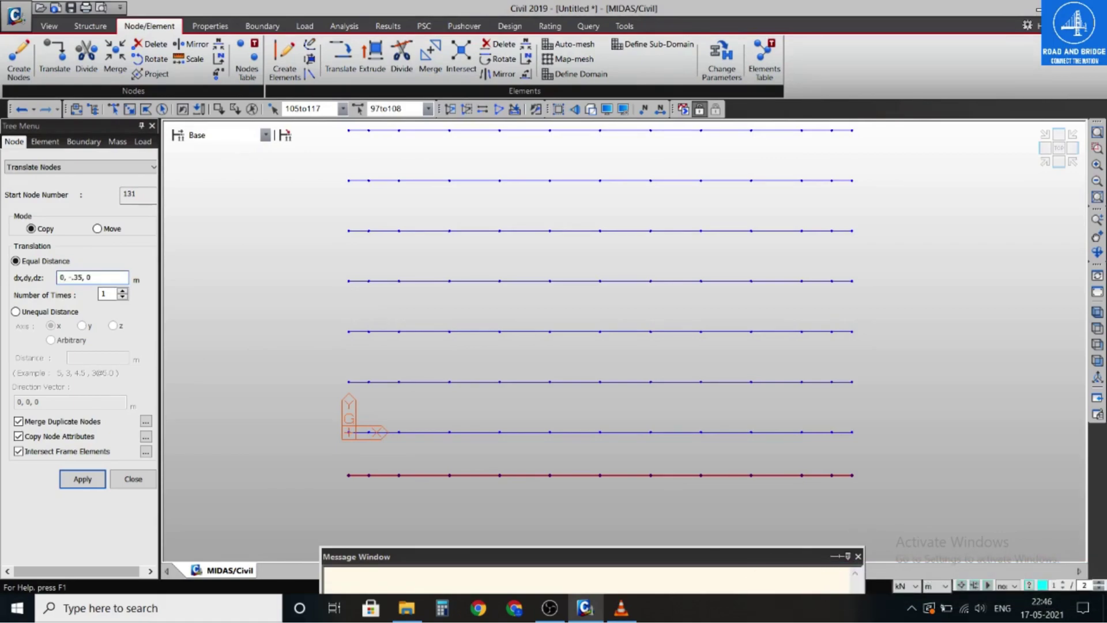
pyautogui.click(82, 481)
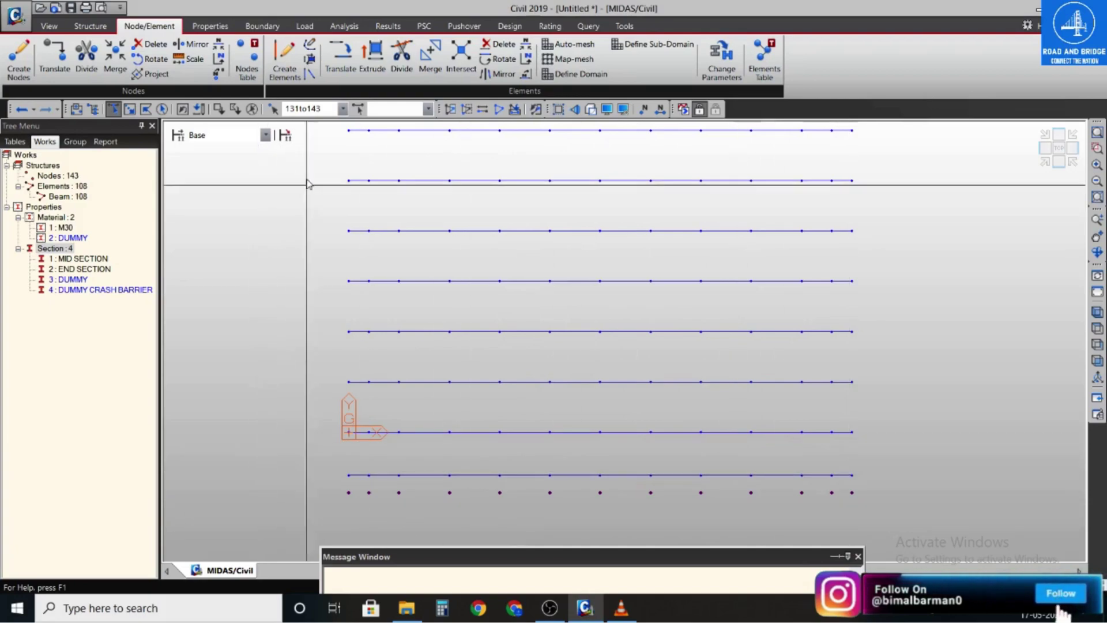
# - Set up an extrusion of the new negative-y edge nodes into beam elements with material 2: DUMMY and section 3: DUMMY
pyautogui.click(374, 66)
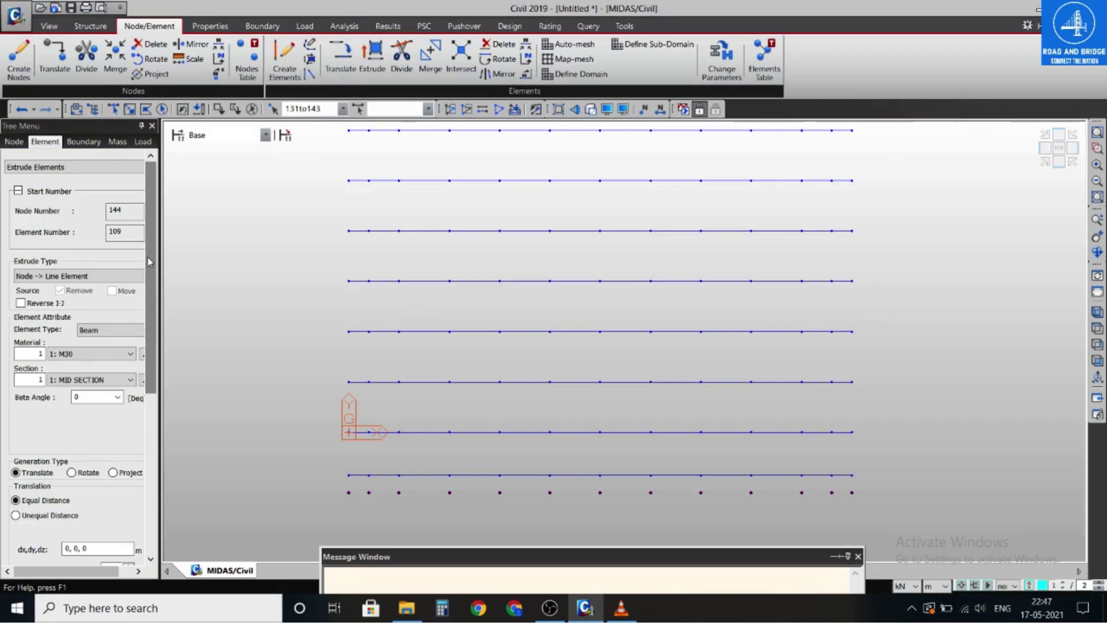
pyautogui.scroll(-2, 147, 257)
pyautogui.click(122, 305)
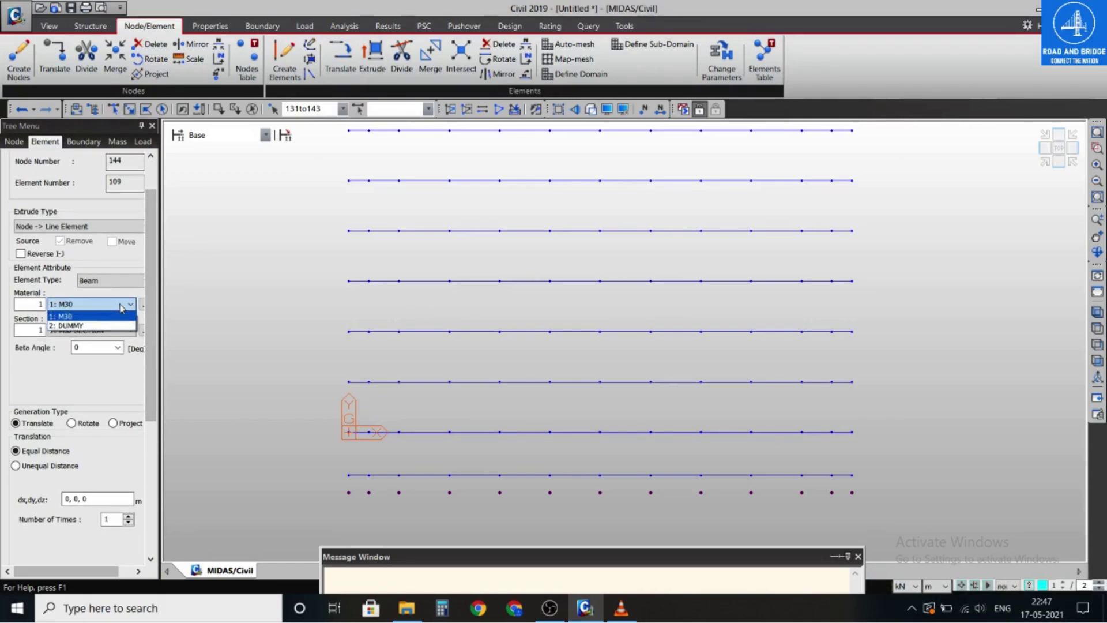
pyautogui.click(86, 326)
pyautogui.click(107, 331)
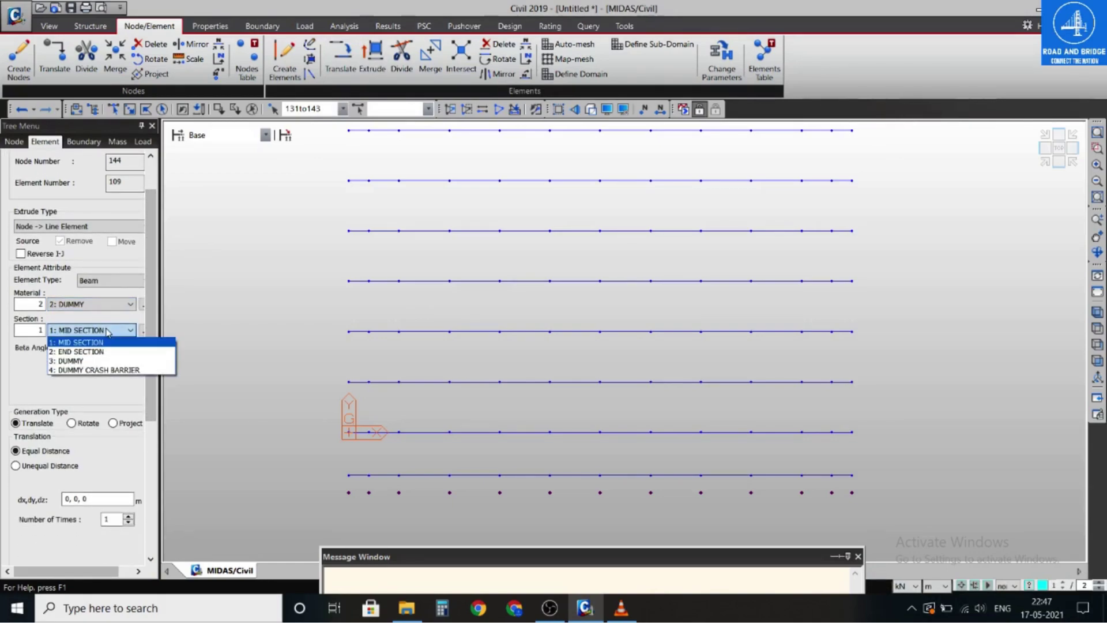
pyautogui.click(92, 361)
pyautogui.moveTo(148, 302); pyautogui.dragTo(149, 358)
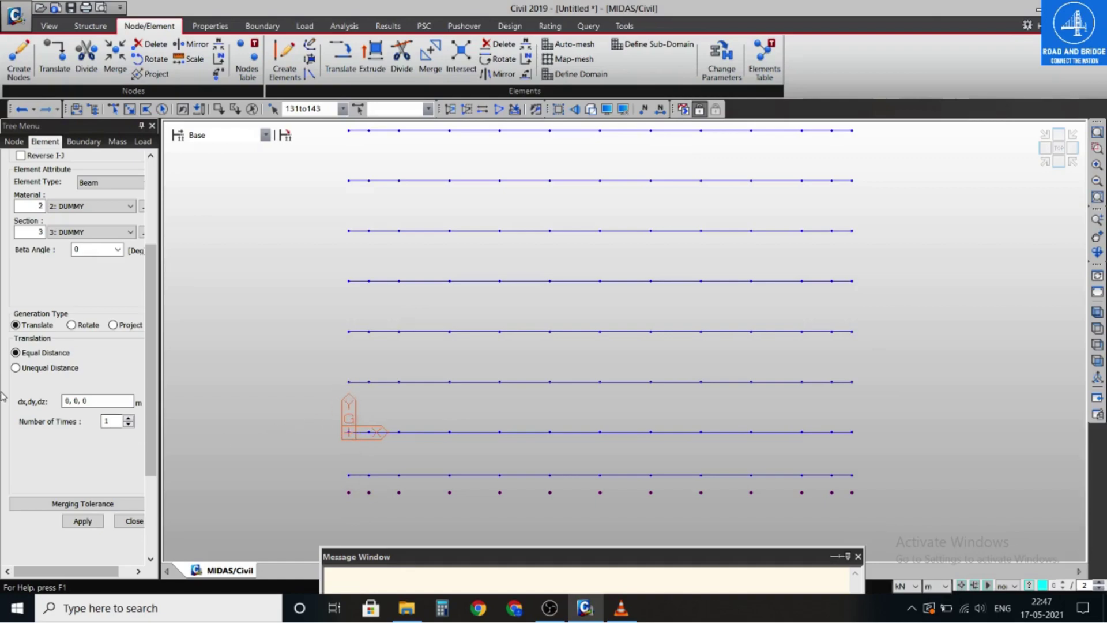
# - Extrude the selected edge nodes along the y axis at unequal distances of .35, .85, 6@1, .85, .35 m to create the transverse members
pyautogui.click(15, 368)
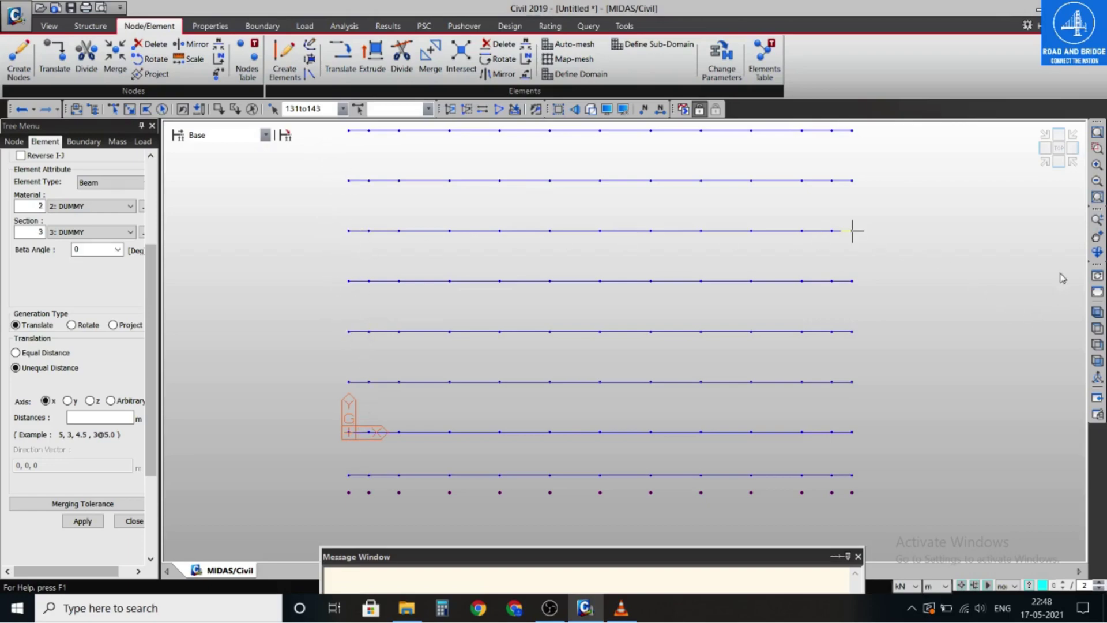
pyautogui.moveTo(559, 250); pyautogui.dragTo(556, 349)
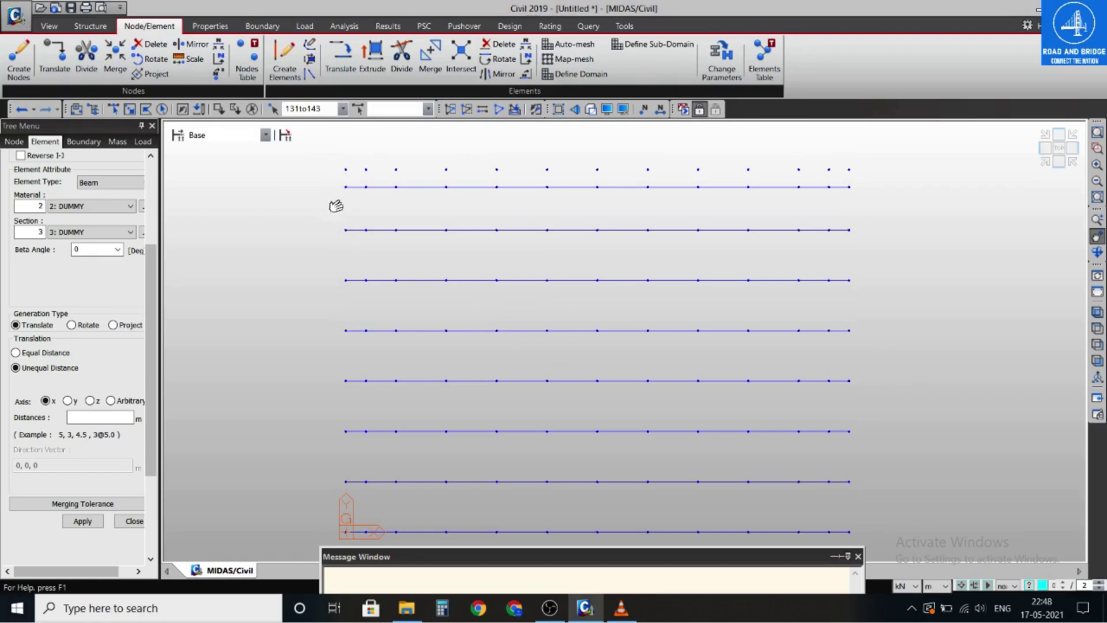
pyautogui.moveTo(672, 375); pyautogui.dragTo(667, 341)
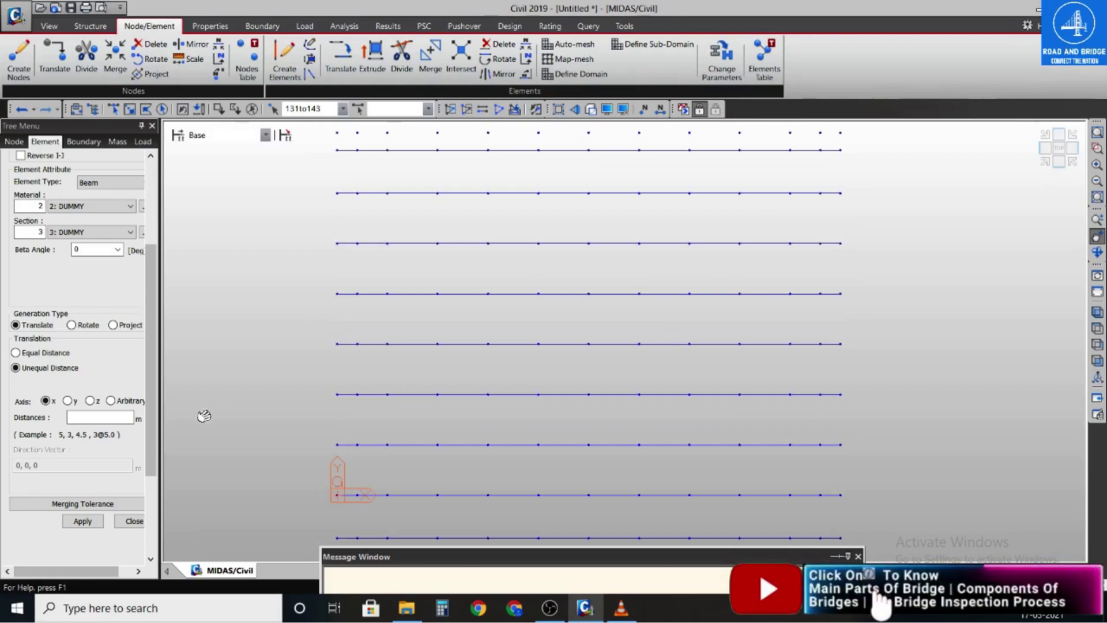
pyautogui.click(68, 401)
pyautogui.click(75, 418)
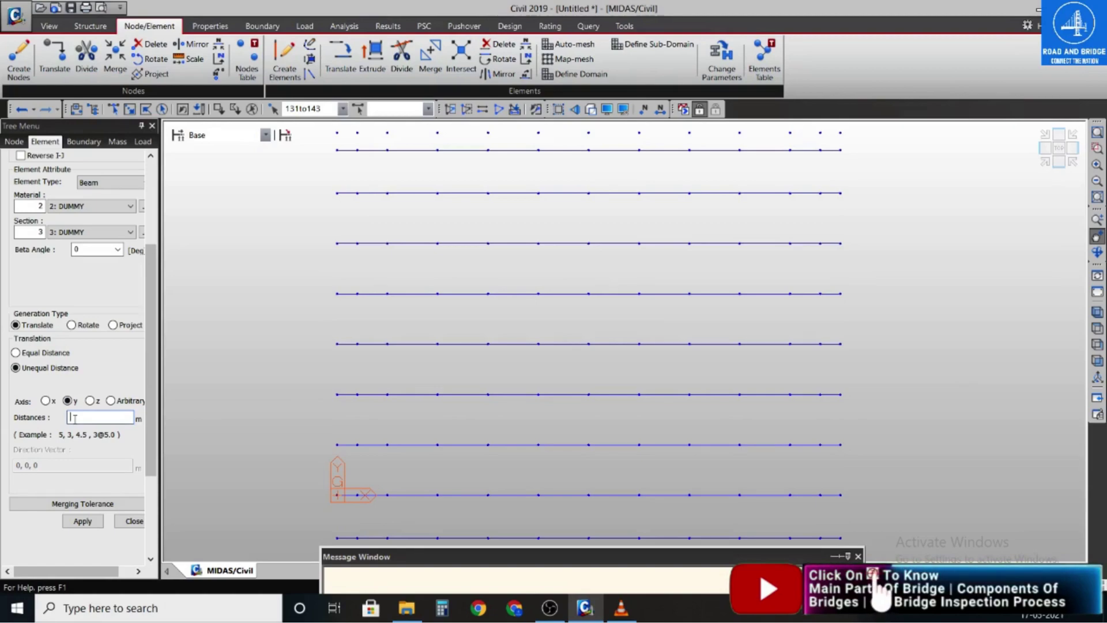
pyautogui.write('.35,')
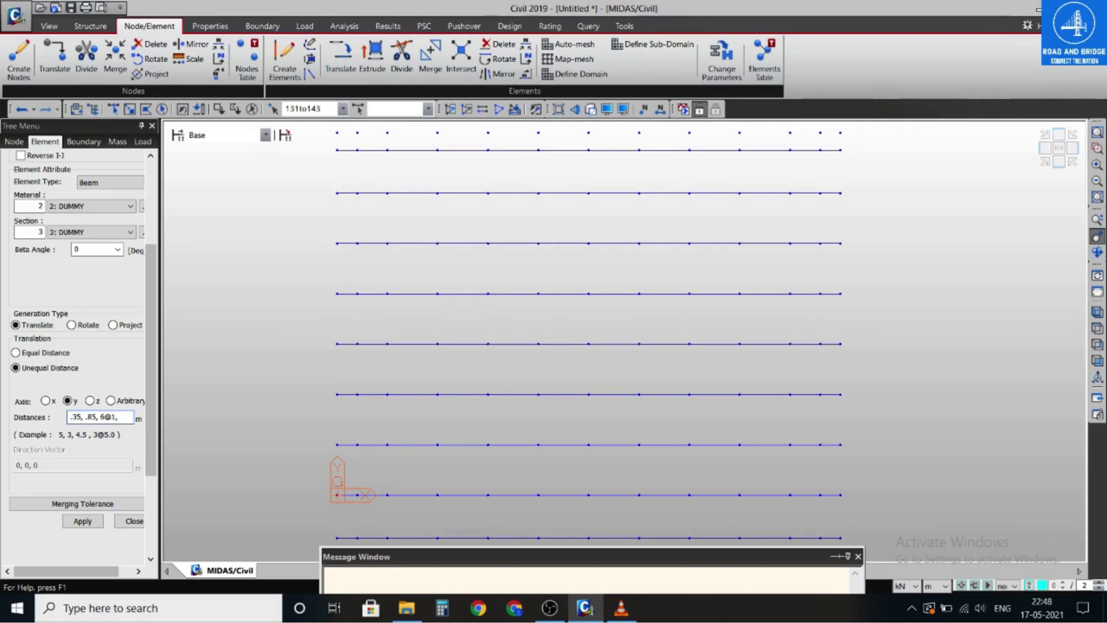
pyautogui.write('.85, .35')
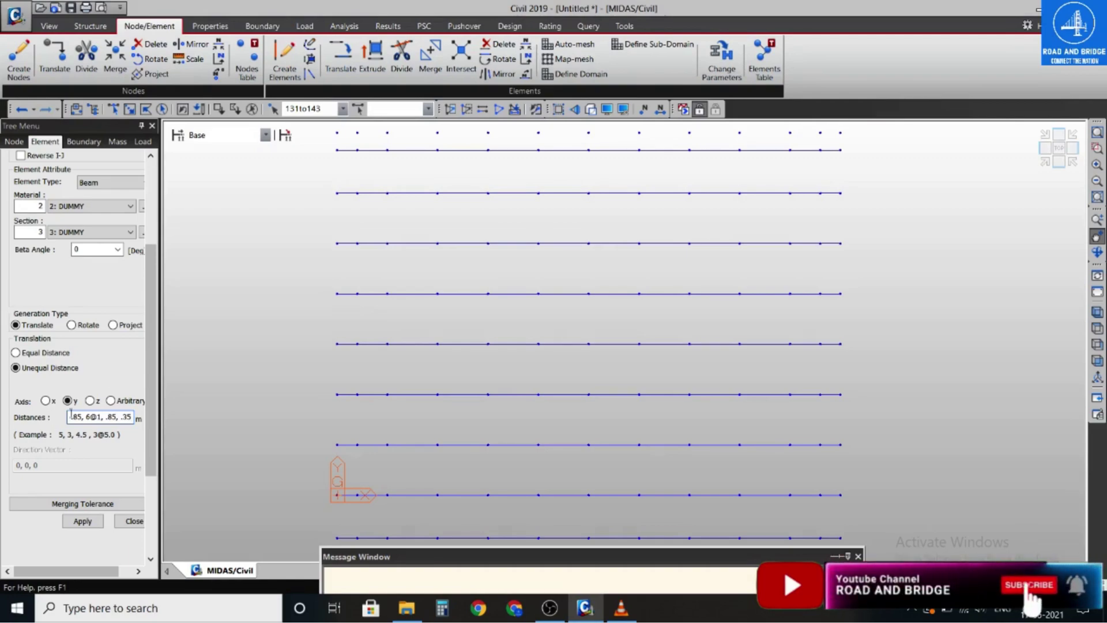
pyautogui.scroll(-2, 75, 453)
pyautogui.click(75, 452)
pyautogui.click(78, 453)
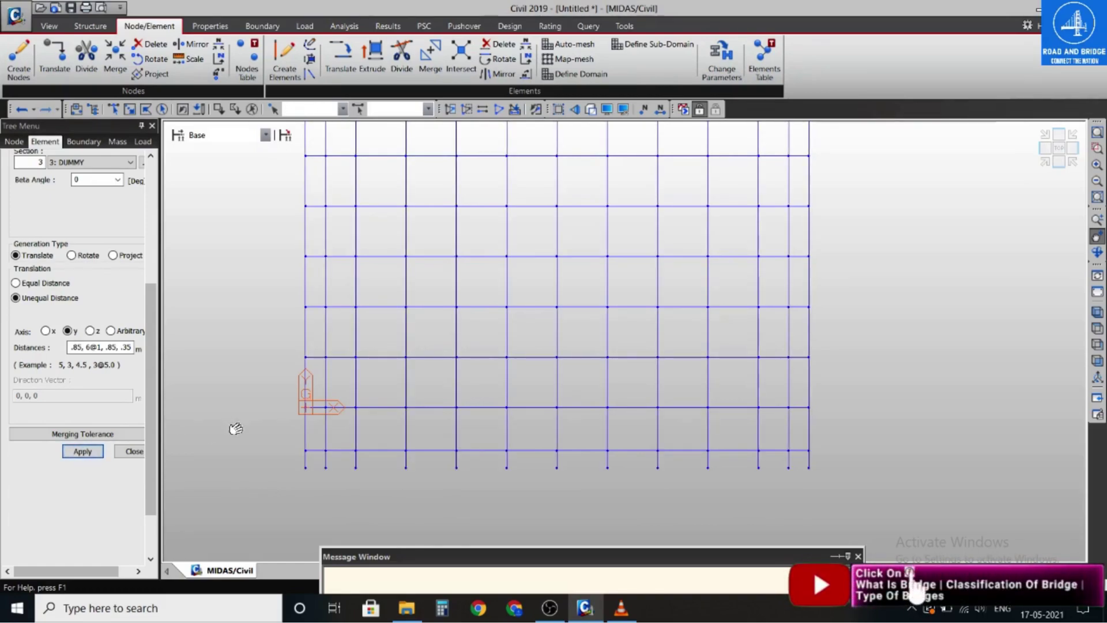
# - Inspect the extruded transverse members across the whole grillage with the sections rendered as solids
pyautogui.moveTo(267, 289); pyautogui.dragTo(267, 379)
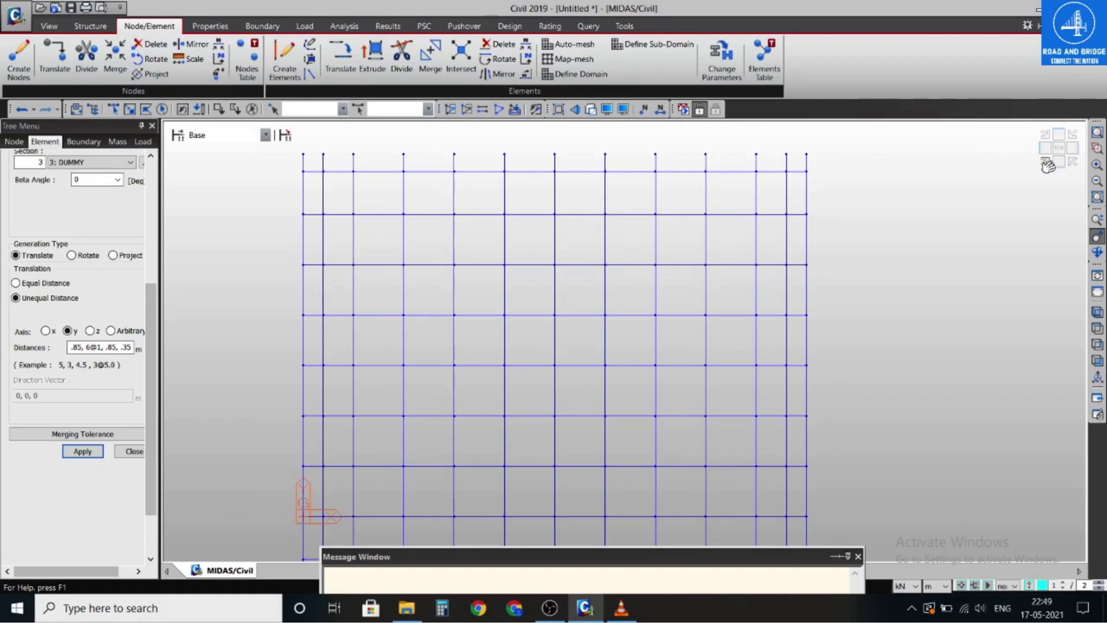
pyautogui.click(588, 114)
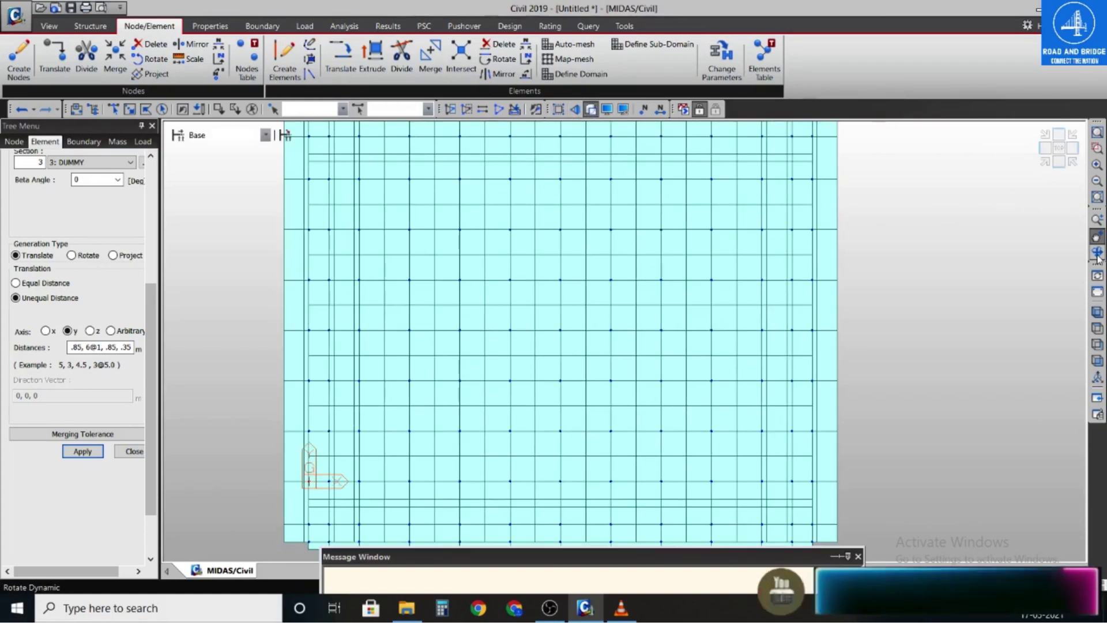
pyautogui.click(1097, 254)
pyautogui.moveTo(917, 380); pyautogui.dragTo(951, 329)
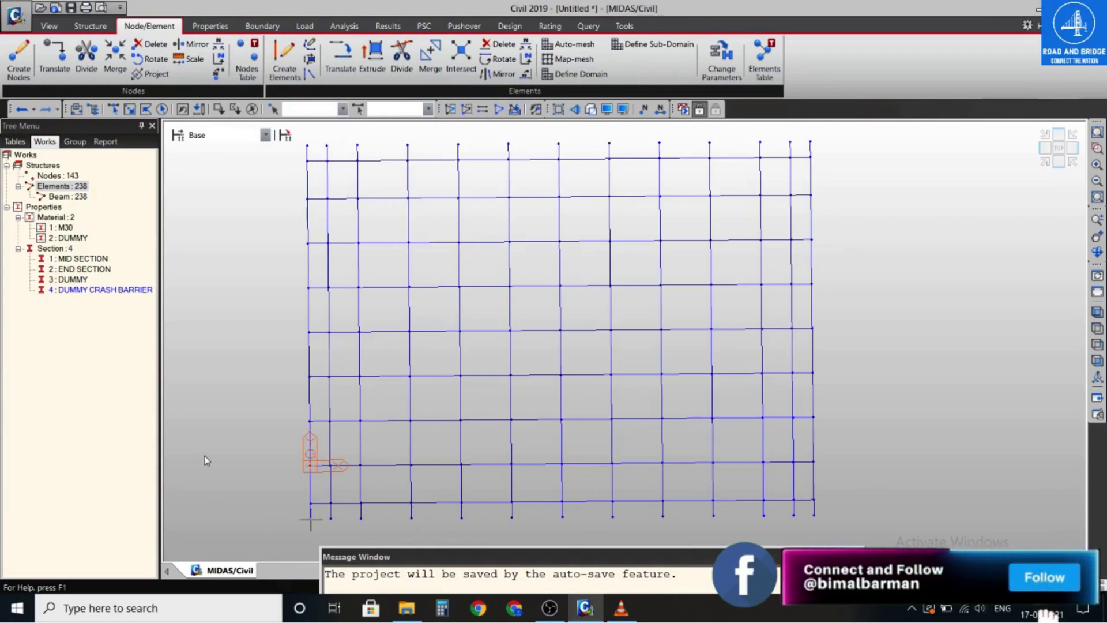
# - Set up the creation of general beam elements with material 2: DUMMY and section 4: DUMMY CRASH BARRIER
pyautogui.click(276, 71)
pyautogui.scroll(-3, 149, 291)
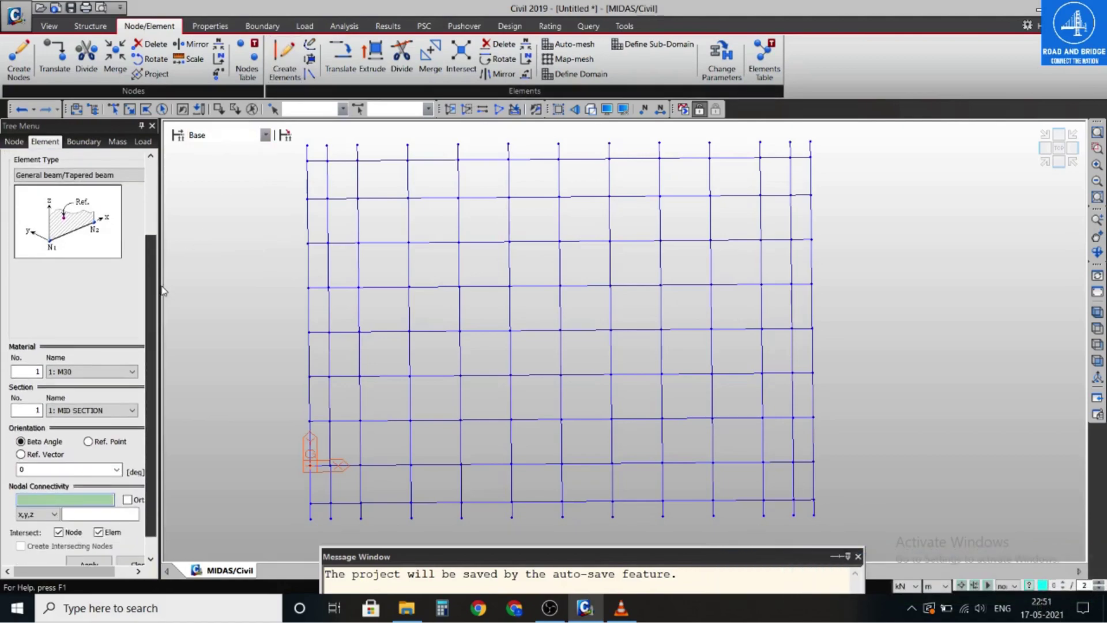
pyautogui.click(103, 374)
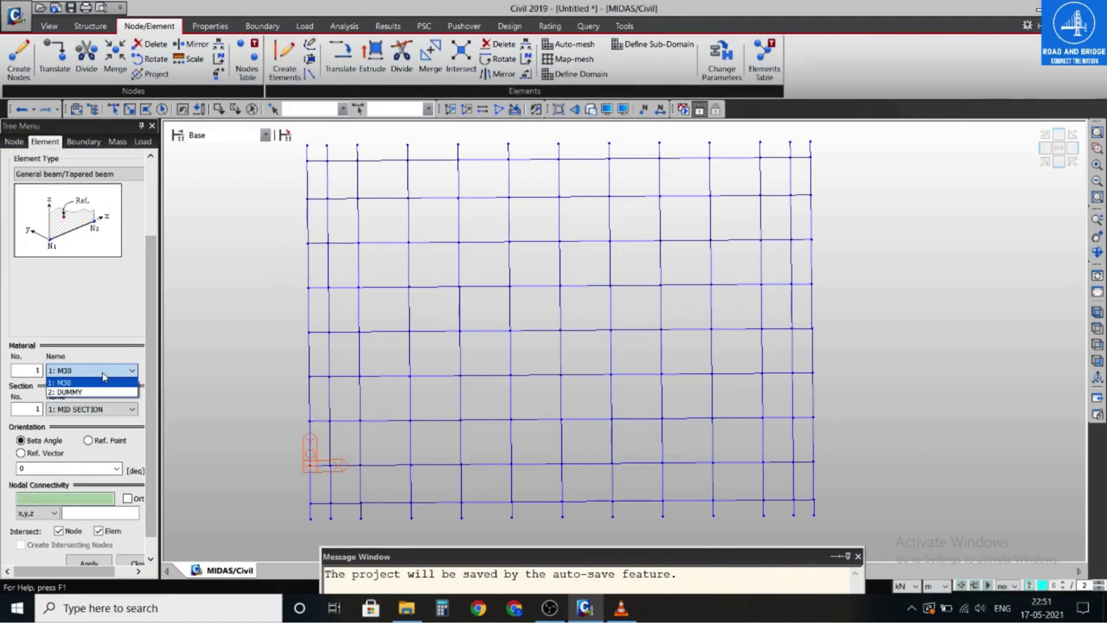
pyautogui.click(86, 391)
pyautogui.click(98, 410)
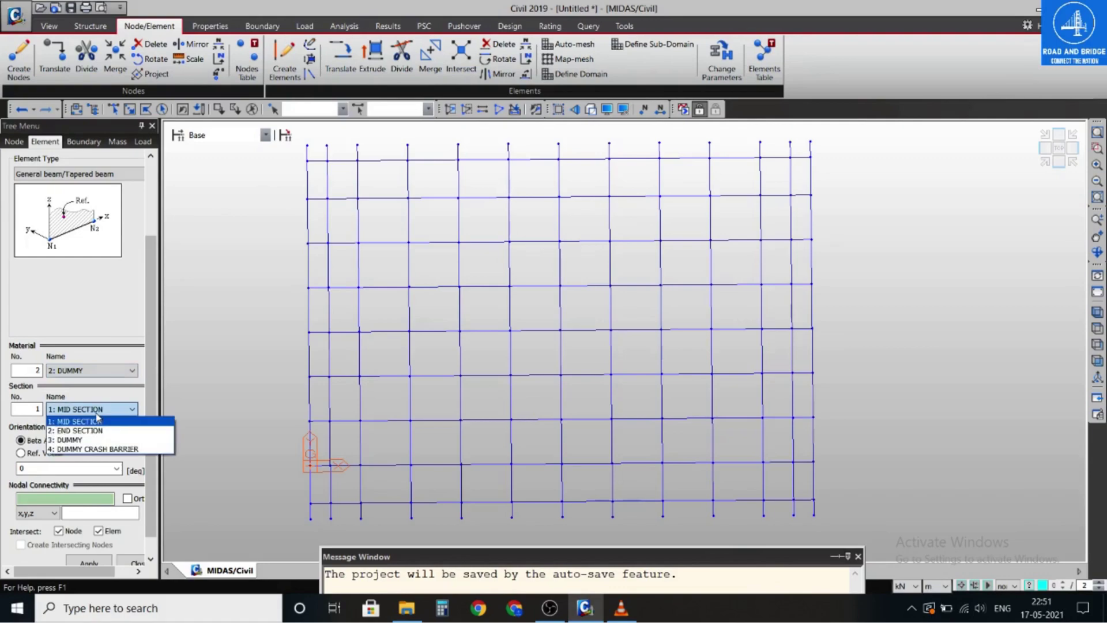
pyautogui.click(96, 449)
pyautogui.scroll(-2, 115, 438)
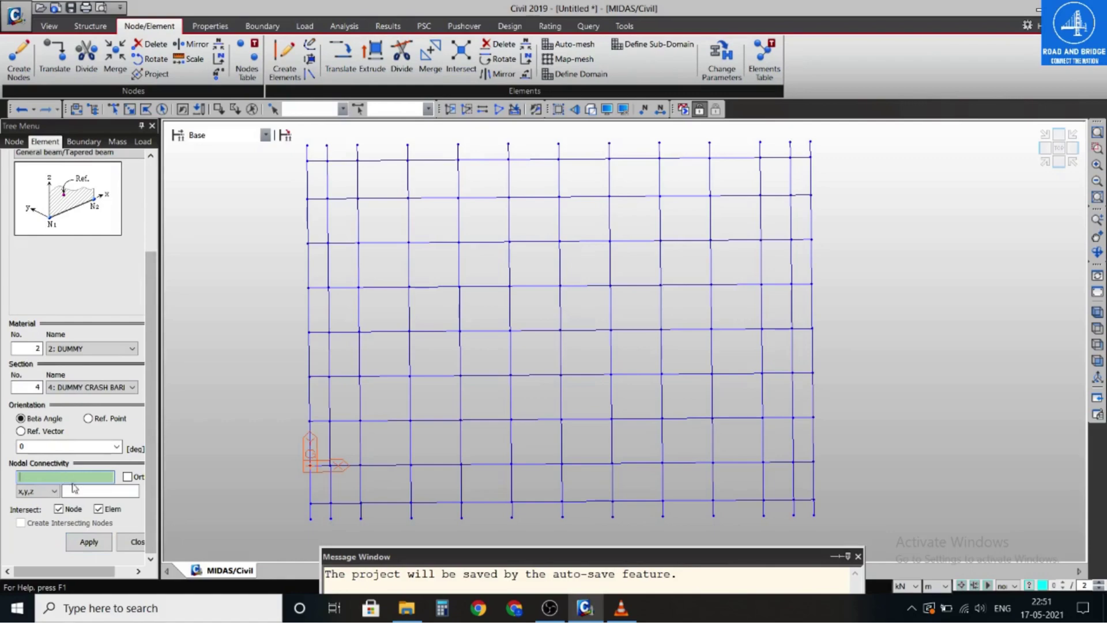
# - Create the crash barrier beam elements between consecutive edge nodes along the negative-y and positive-y edges of the grillage
pyautogui.click(310, 518)
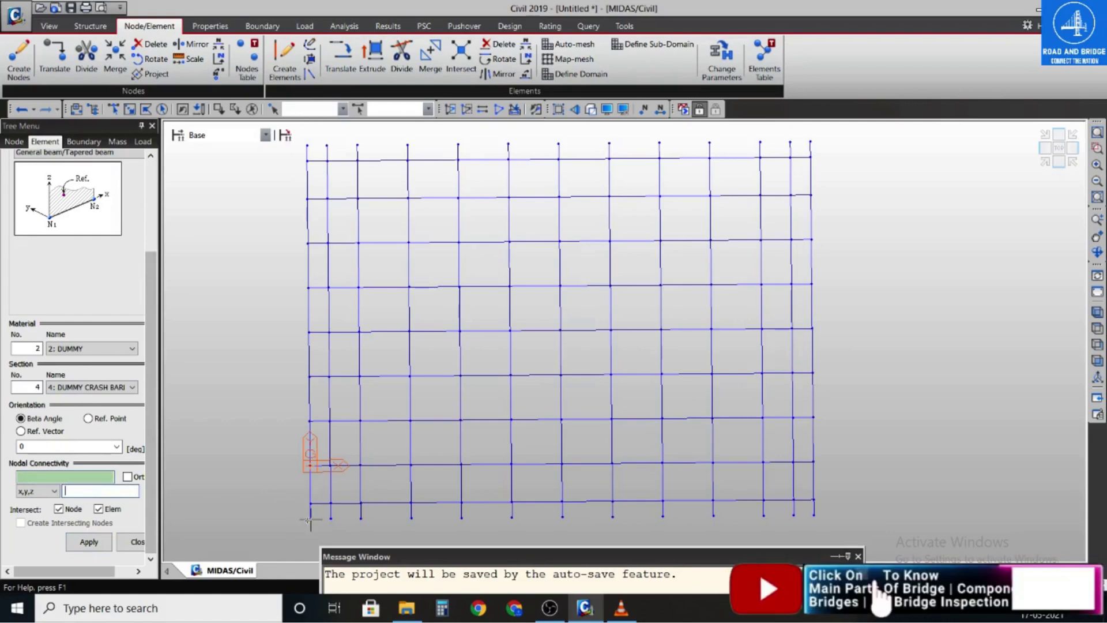
pyautogui.click(330, 518)
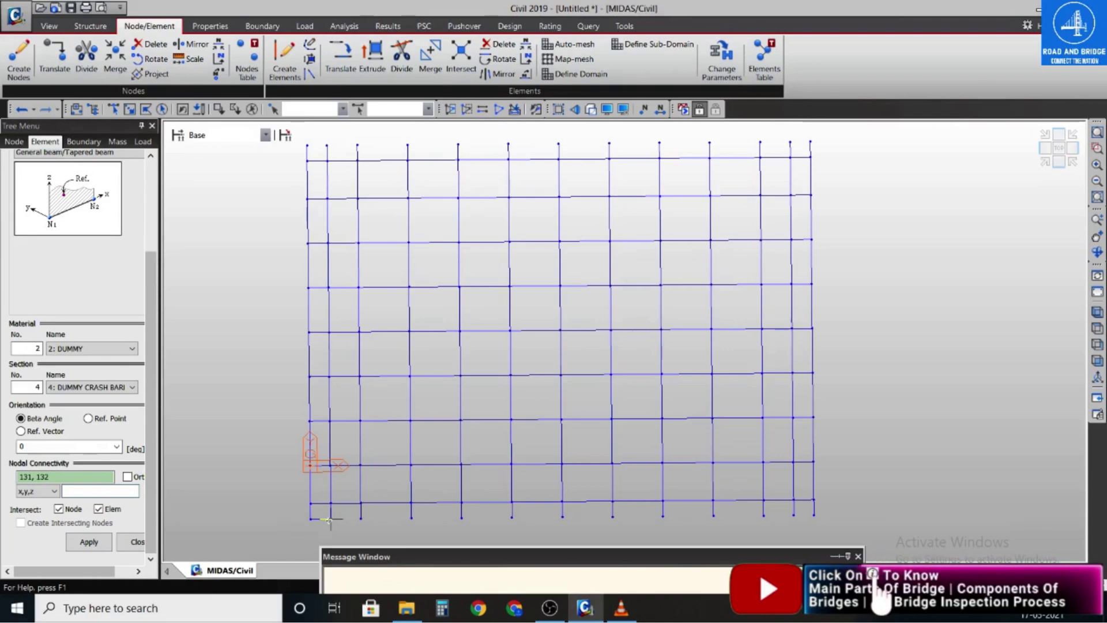
pyautogui.click(361, 518)
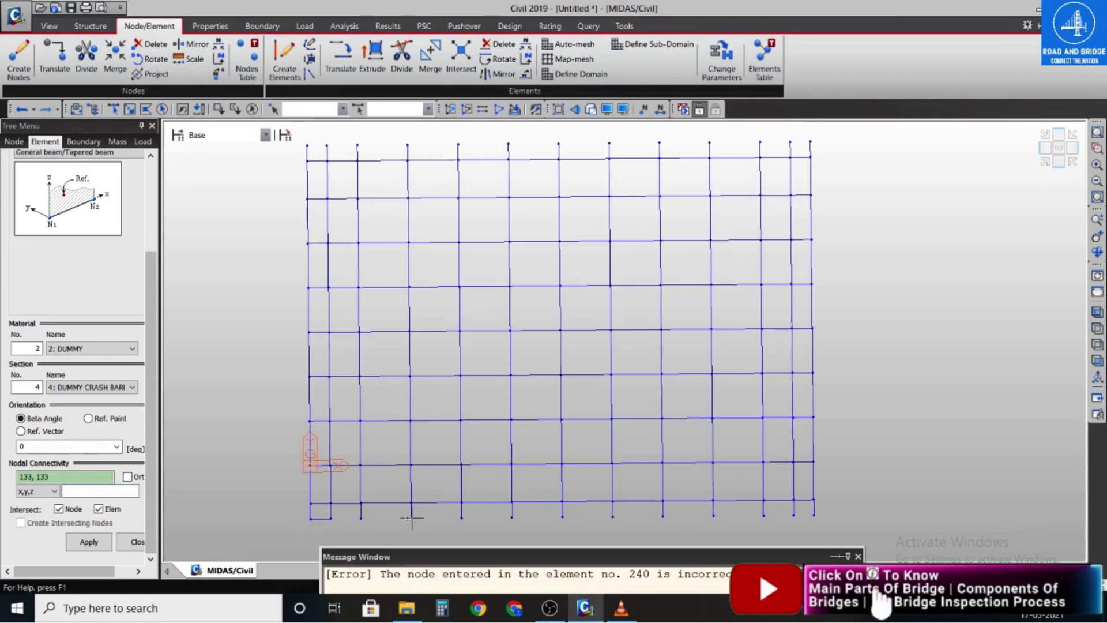
pyautogui.click(462, 517)
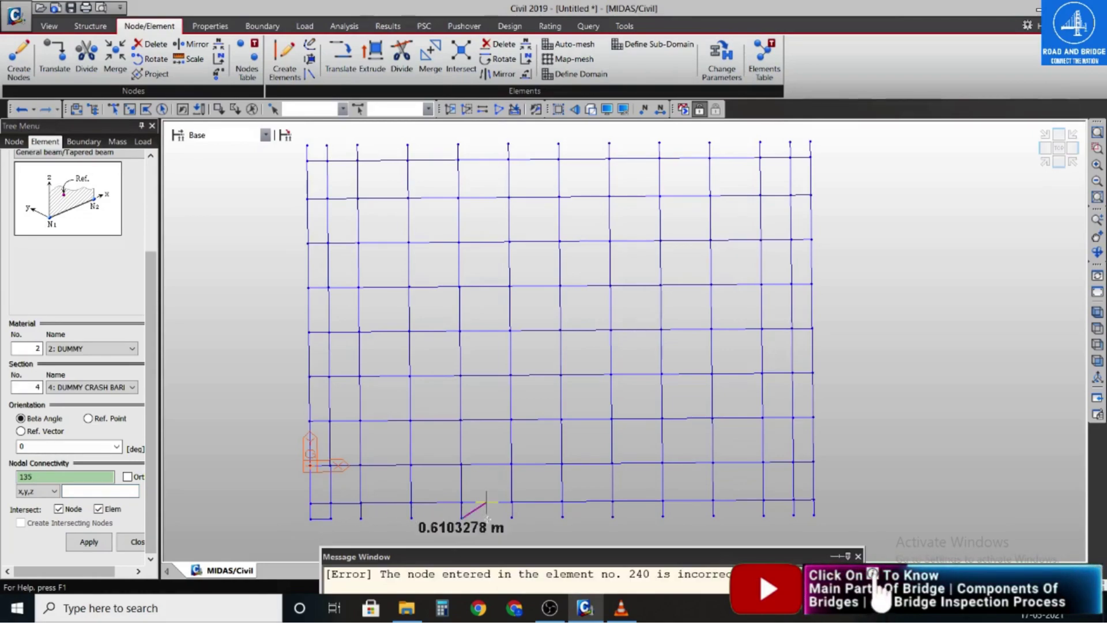
pyautogui.click(511, 517)
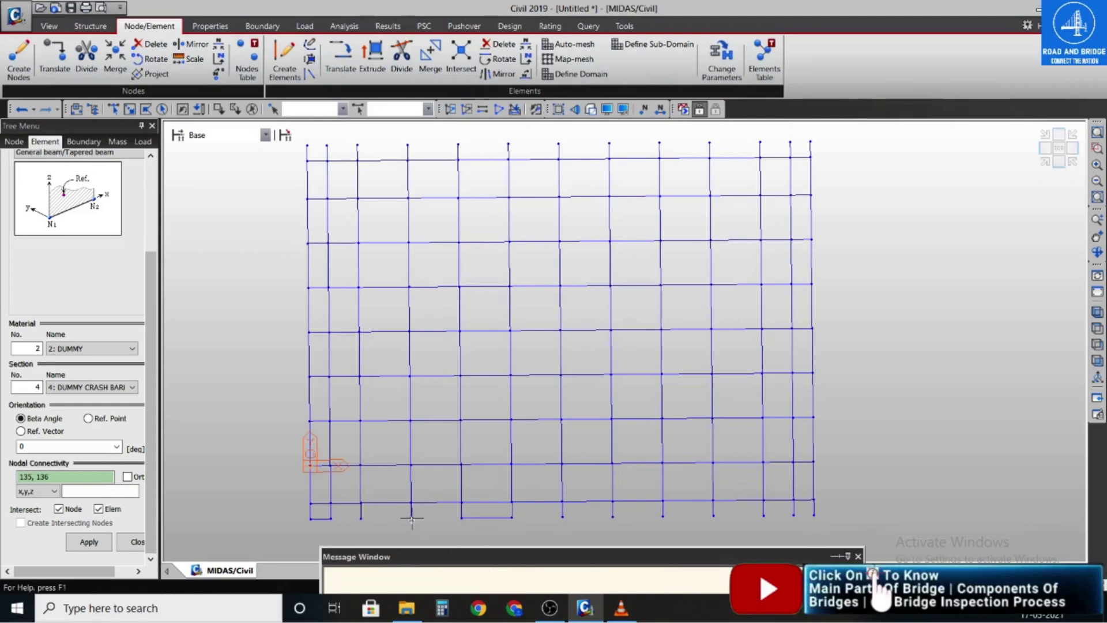
pyautogui.click(412, 518)
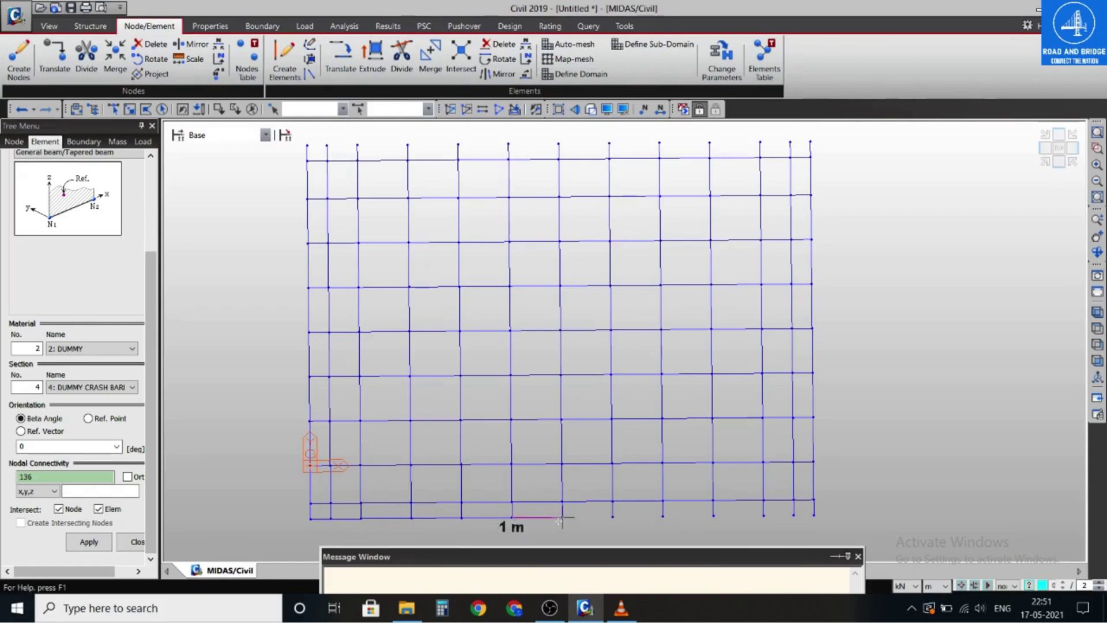
pyautogui.click(612, 517)
pyautogui.click(822, 274)
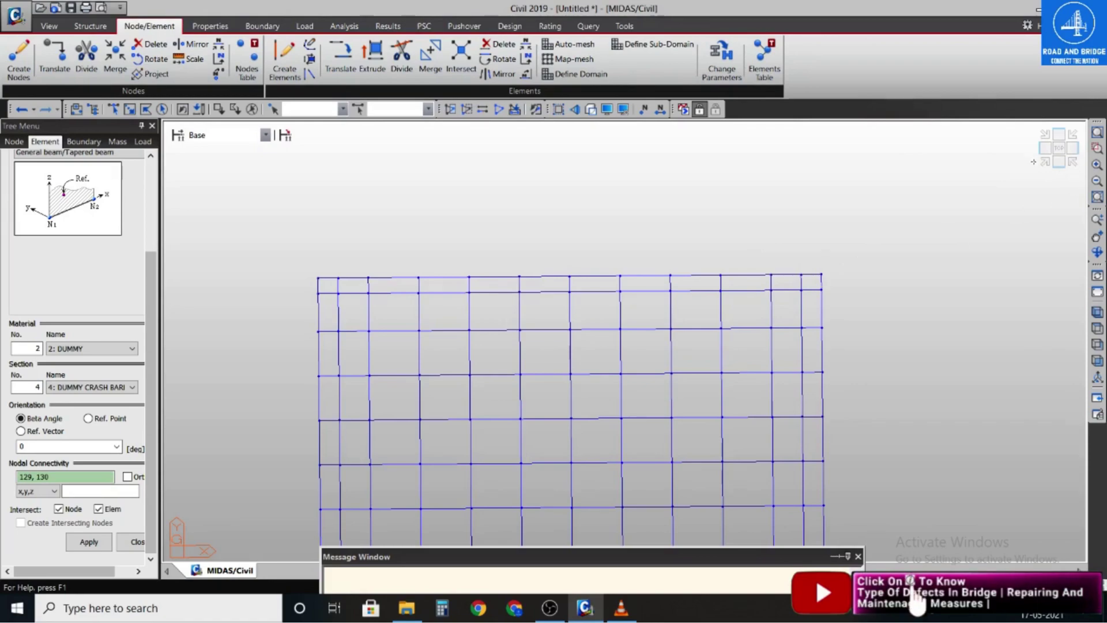
# - Show the sections as solids and examine the completed slab grillage in an isometric view
pyautogui.click(589, 110)
pyautogui.click(1097, 252)
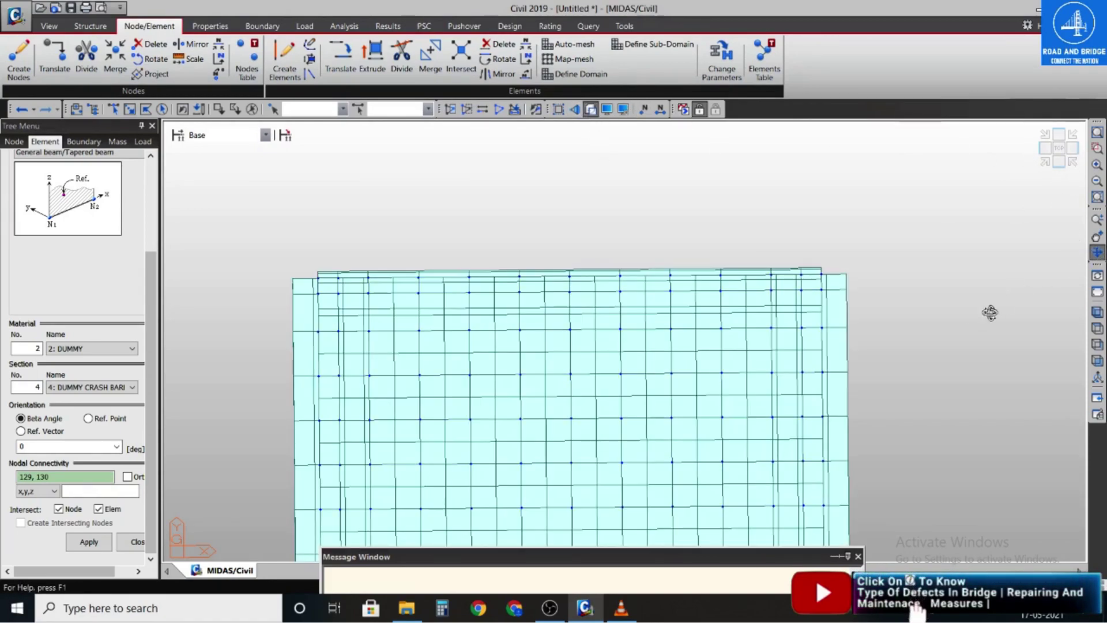
pyautogui.moveTo(988, 314); pyautogui.dragTo(914, 266)
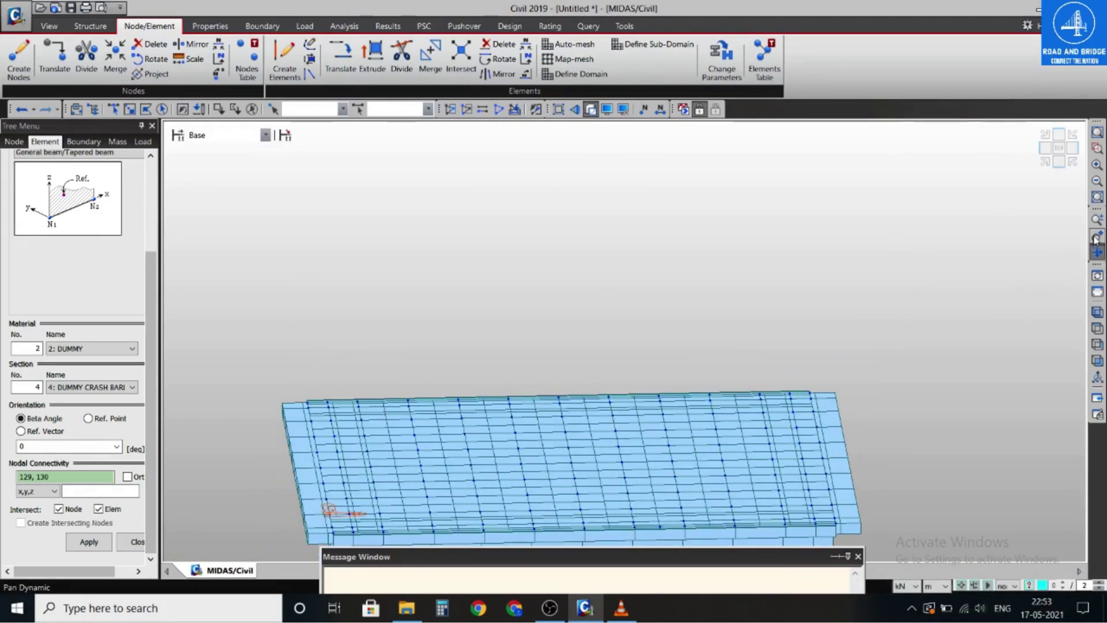
pyautogui.moveTo(699, 386); pyautogui.dragTo(677, 239)
pyautogui.click(1044, 162)
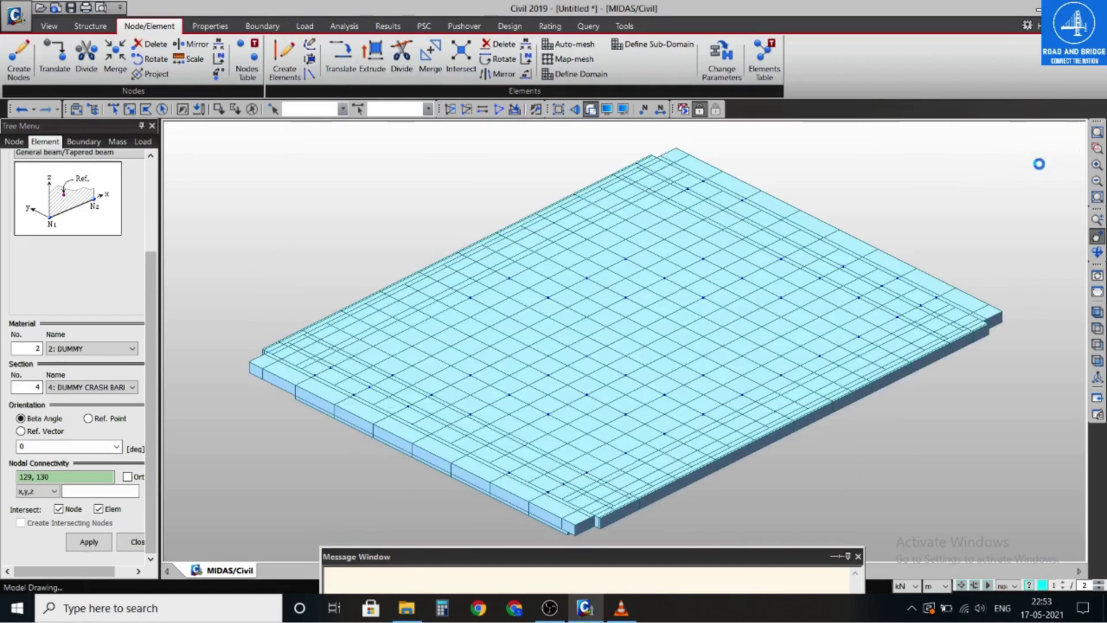
pyautogui.moveTo(521, 426); pyautogui.dragTo(527, 399)
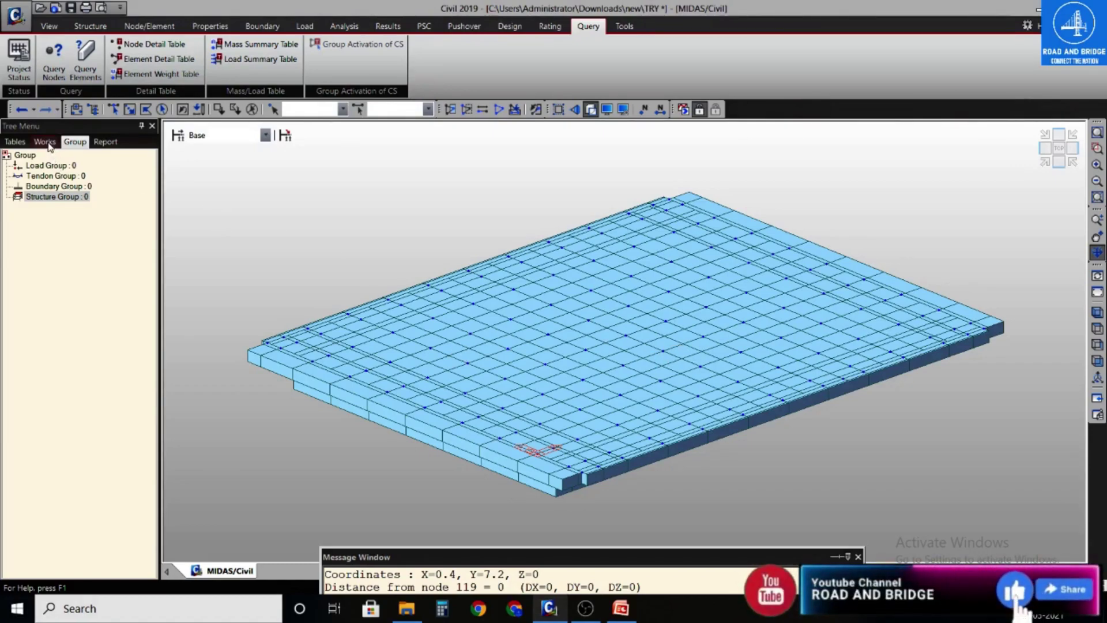
# - Select all transverse elements that use section 3: DUMMY
pyautogui.click(49, 143)
pyautogui.click(73, 280)
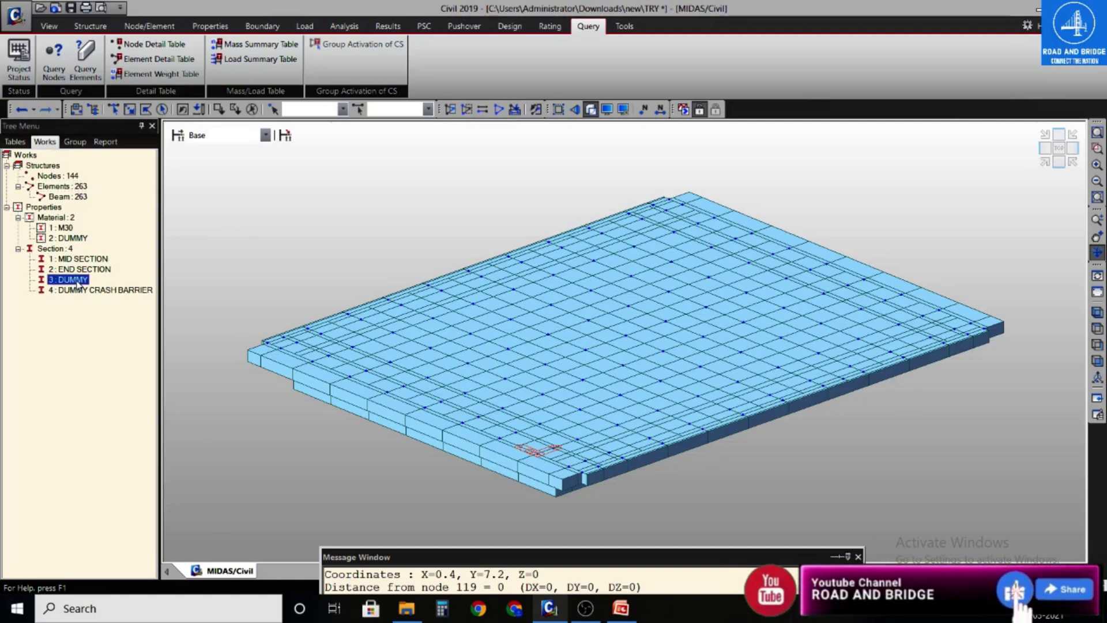
pyautogui.moveTo(76, 284); pyautogui.dragTo(308, 271)
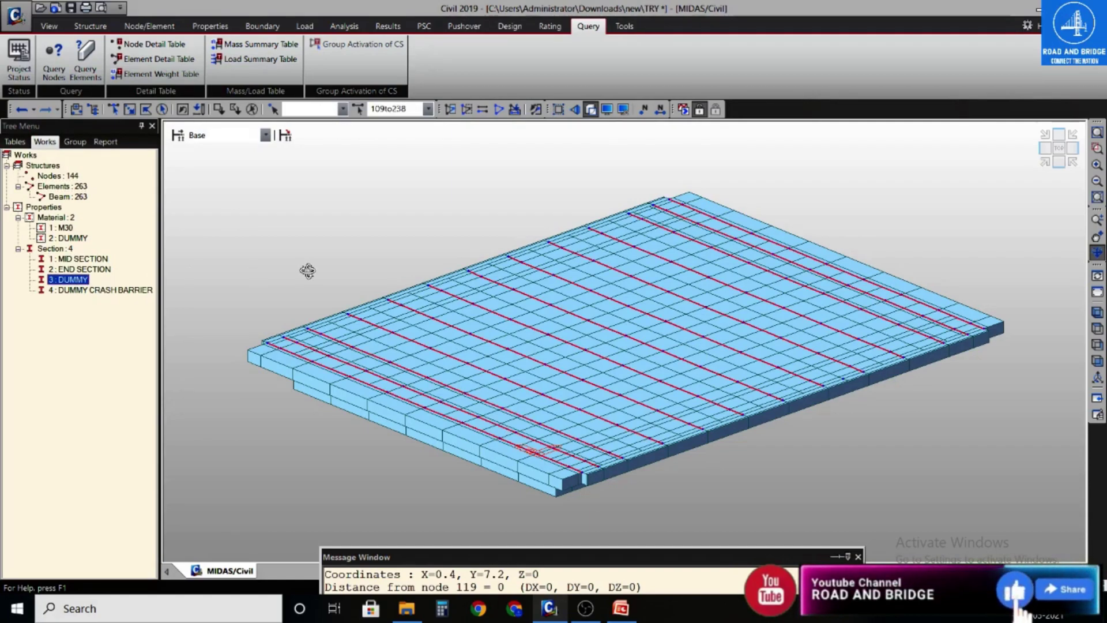
pyautogui.moveTo(784, 373); pyautogui.dragTo(764, 381)
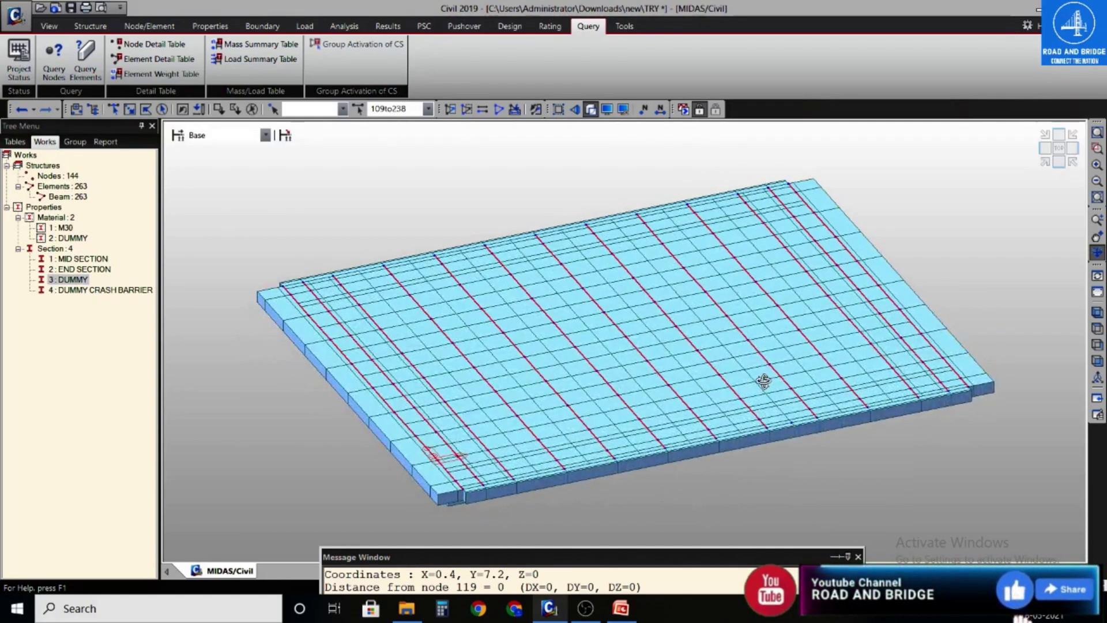
# - Define a new structure group named CROSS BEAM in a second tree menu, keeping the transverse elements selected
pyautogui.rightClick(1093, 448)
pyautogui.click(1019, 197)
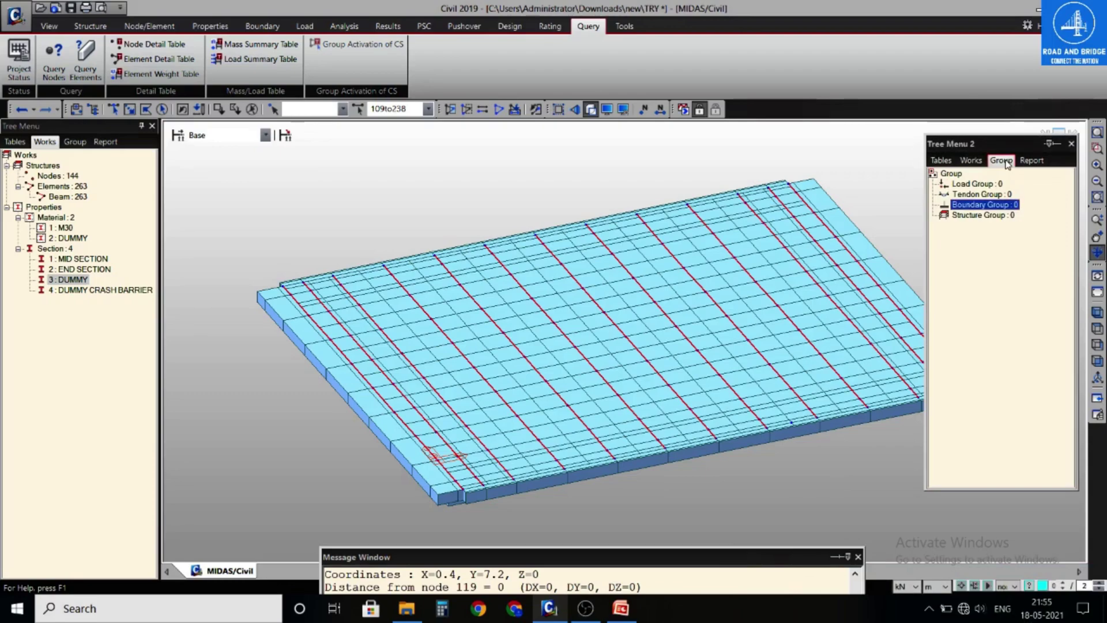
pyautogui.rightClick(993, 215)
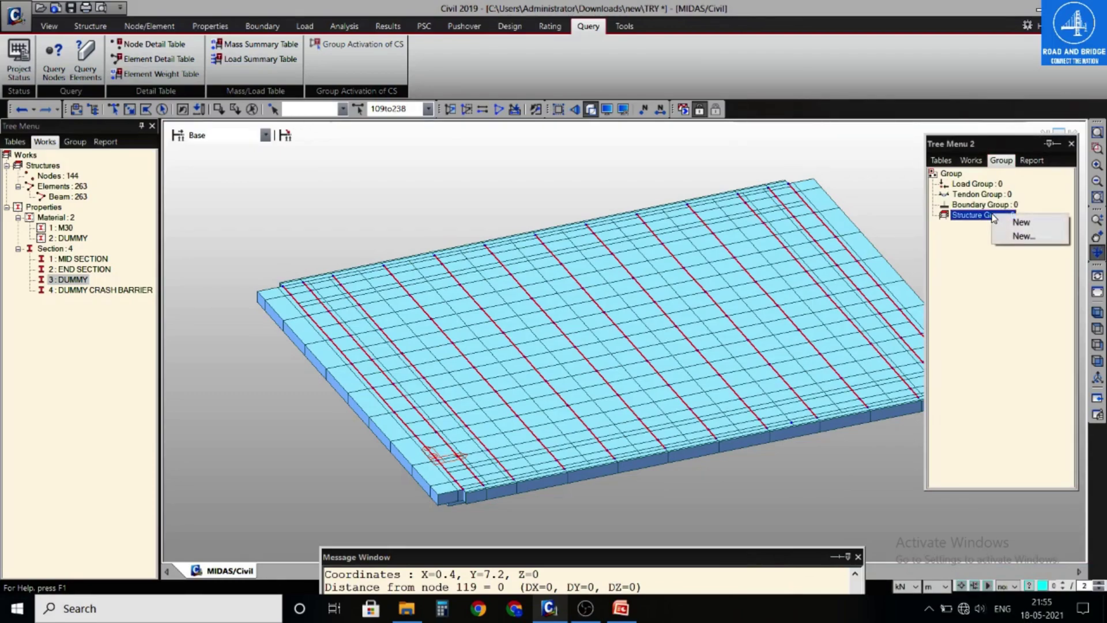
pyautogui.rightClick(983, 216)
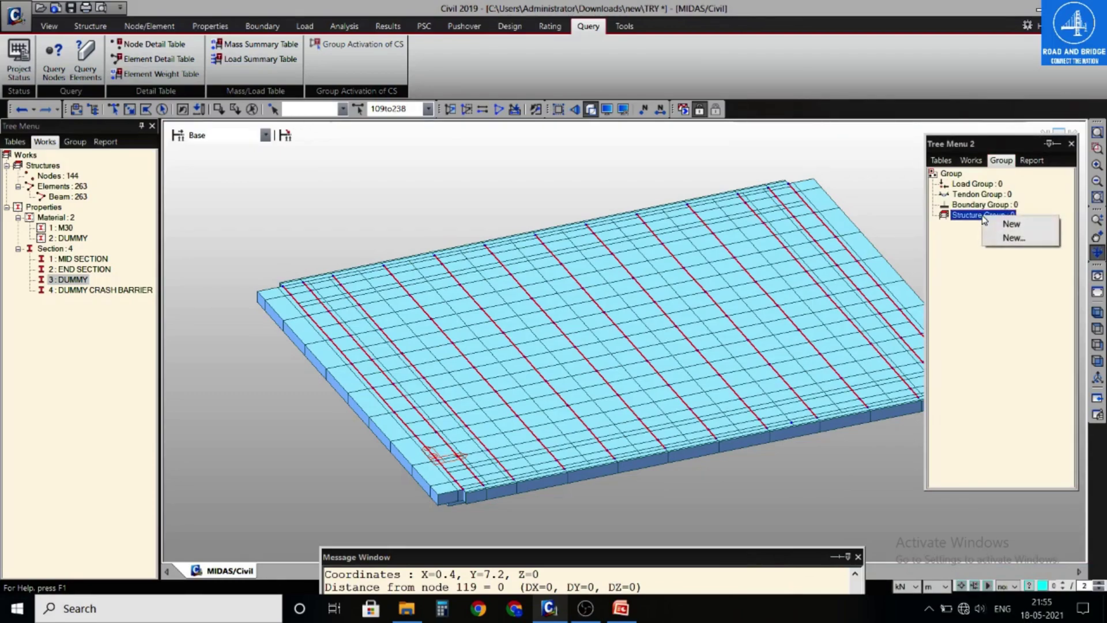
pyautogui.click(1012, 238)
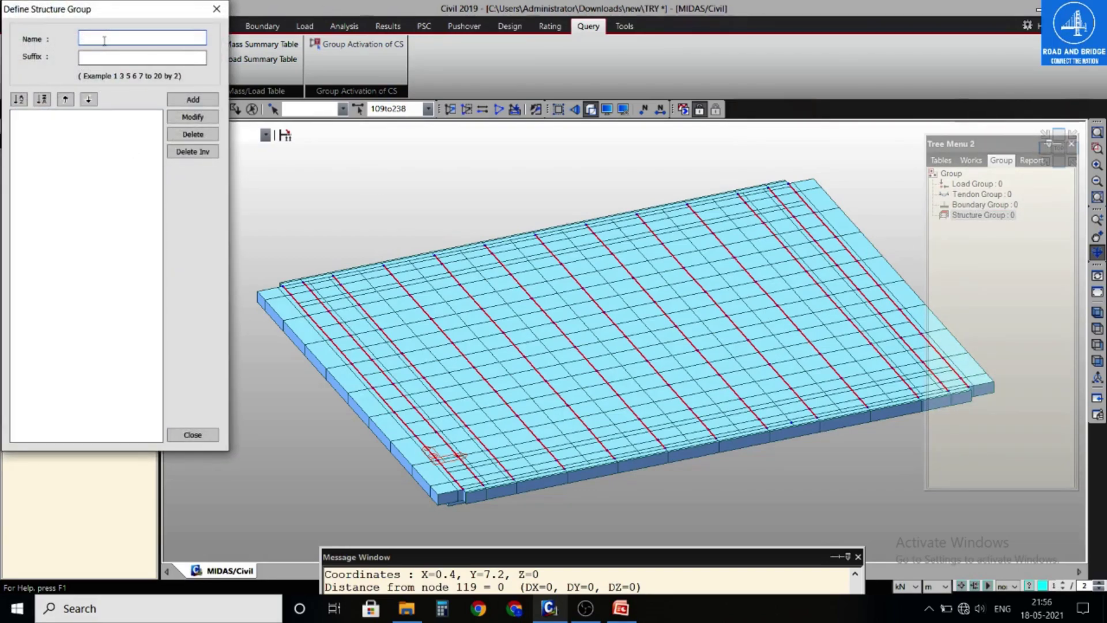
pyautogui.write('CR')
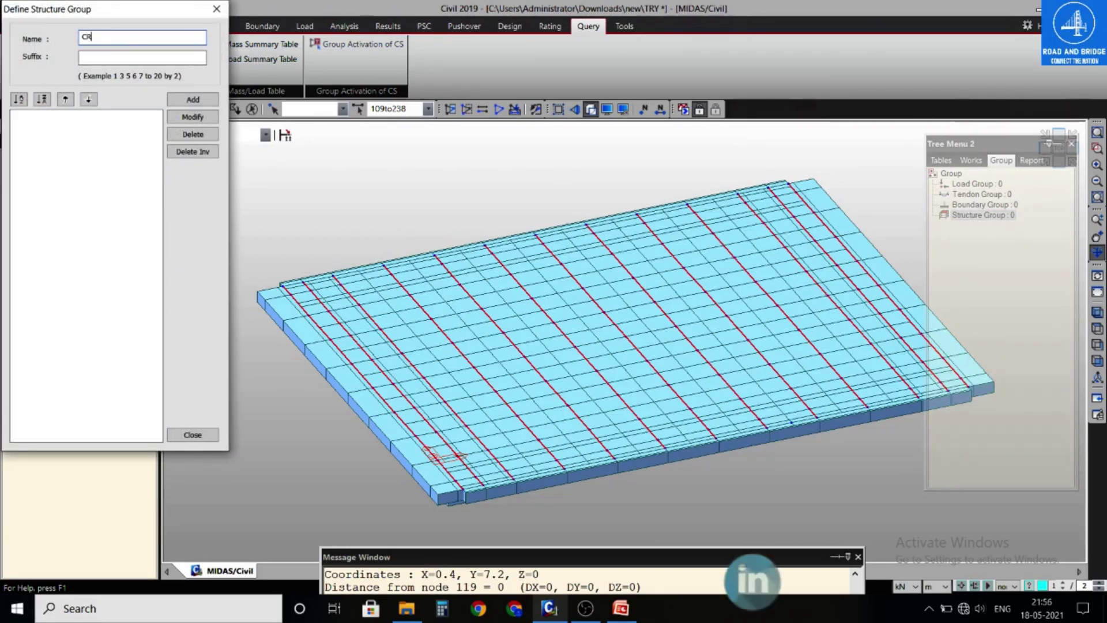
pyautogui.write('OSS BEAM')
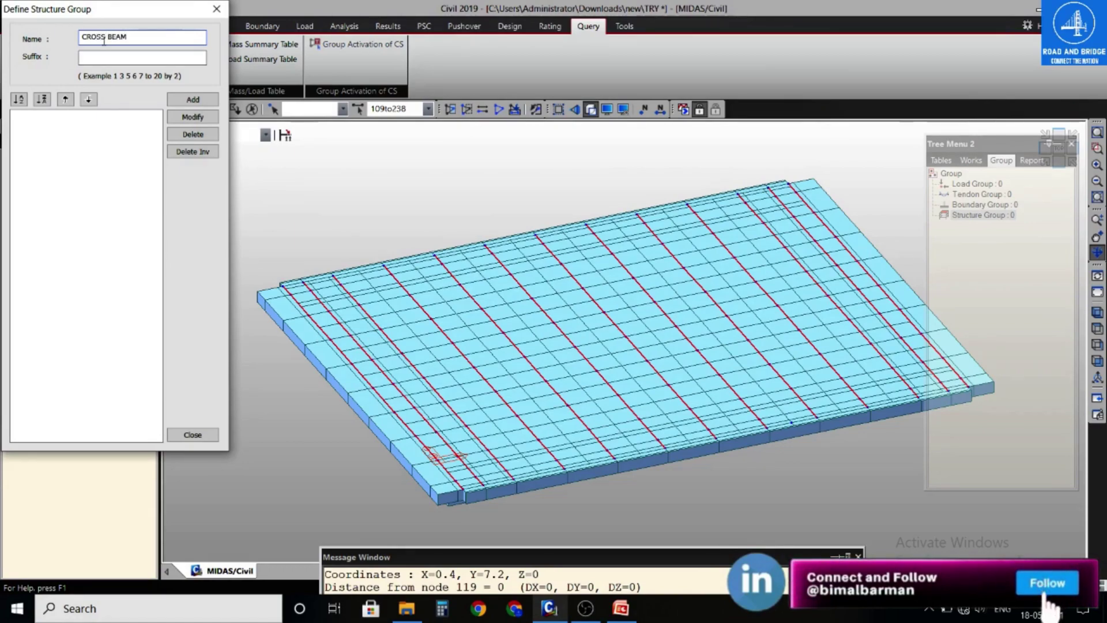
pyautogui.click(192, 100)
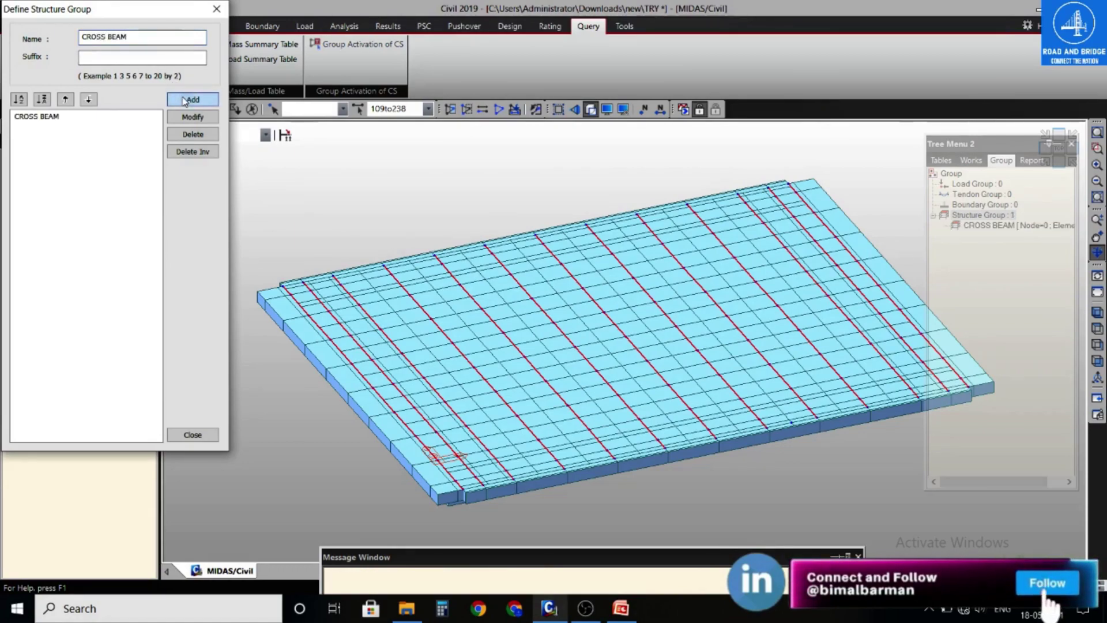
pyautogui.click(200, 434)
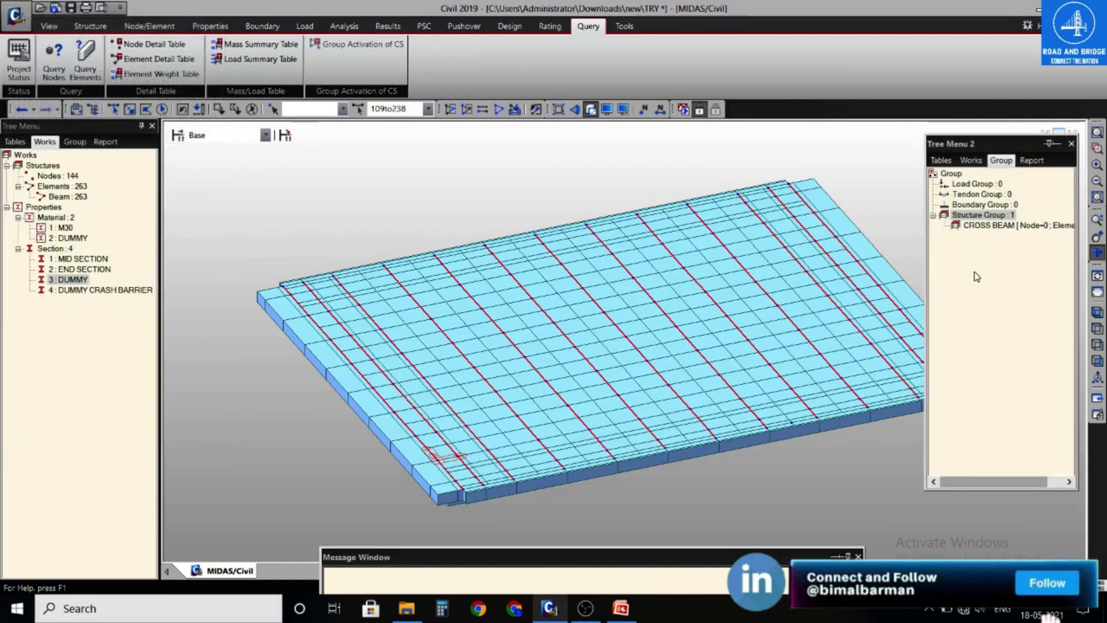
# - Assign the selected transverse elements to the CROSS BEAM structure group, check its contents and close the second tree menu
pyautogui.click(977, 226)
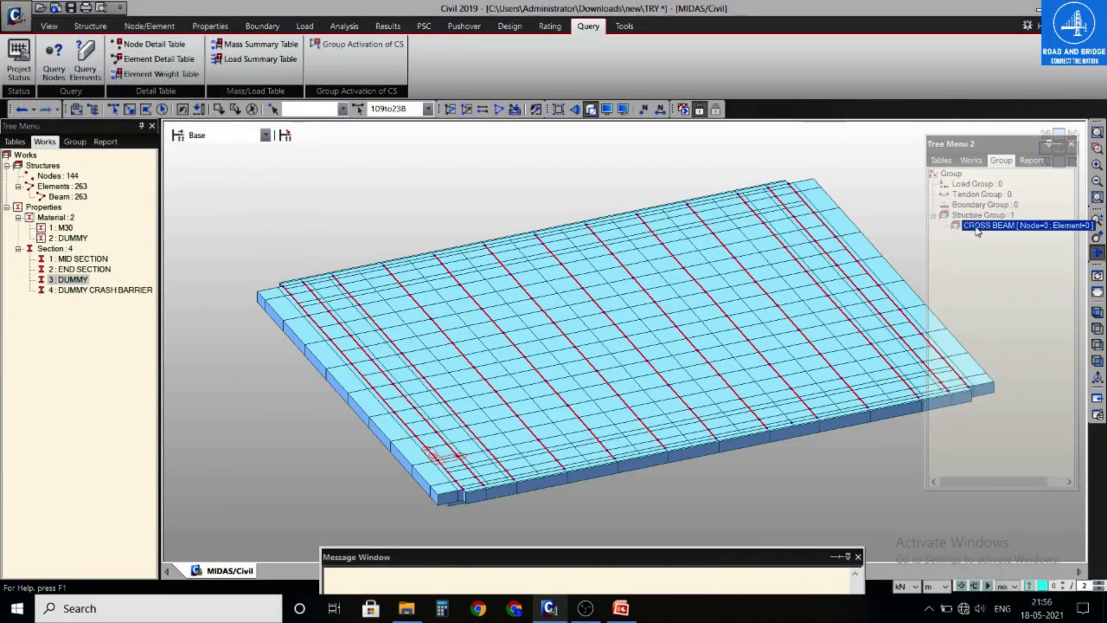
pyautogui.moveTo(977, 227); pyautogui.dragTo(748, 272)
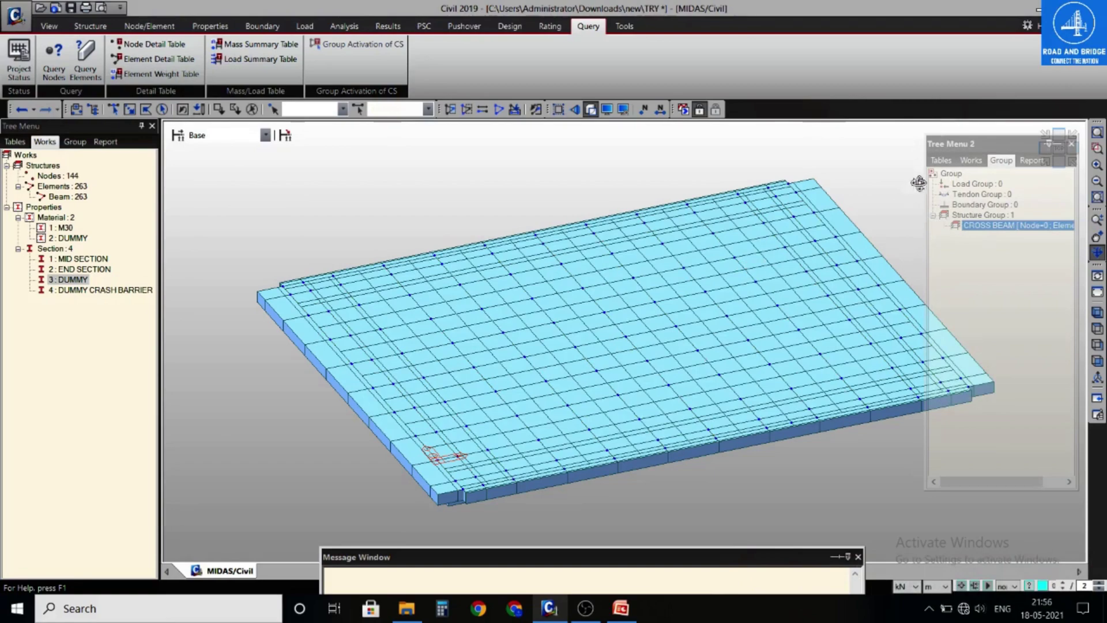
pyautogui.moveTo(949, 144); pyautogui.dragTo(925, 137)
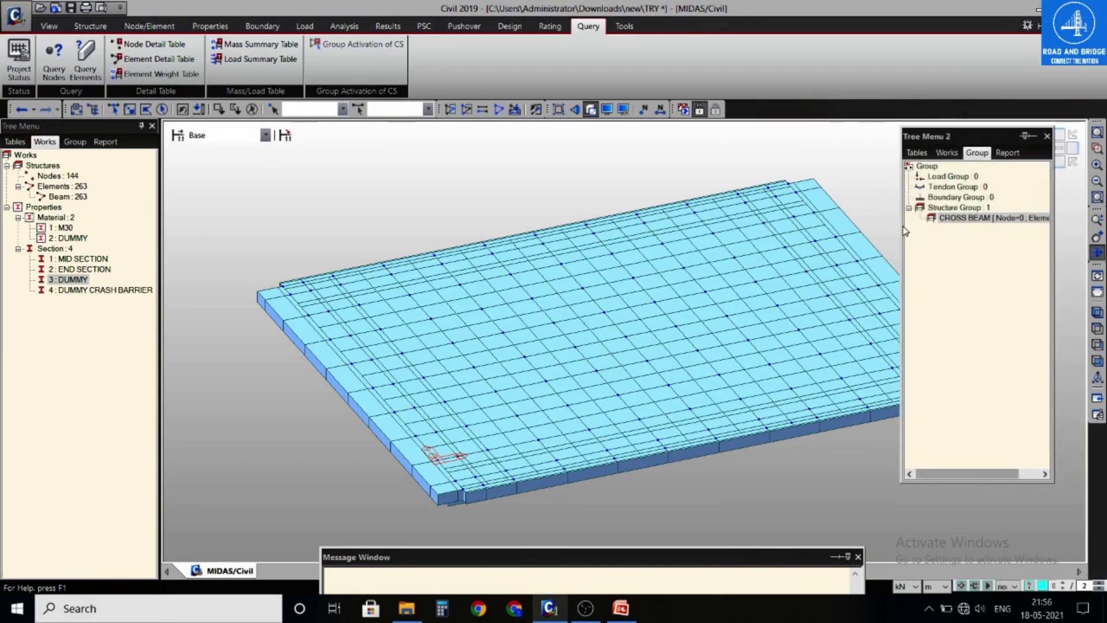
pyautogui.moveTo(901, 226); pyautogui.dragTo(867, 224)
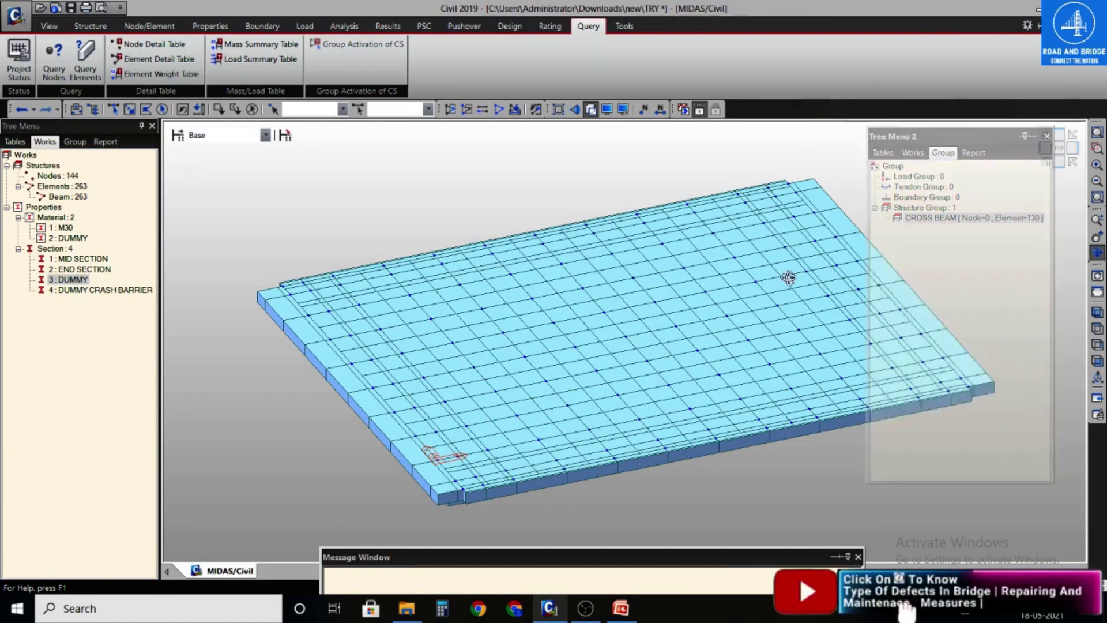
pyautogui.click(982, 241)
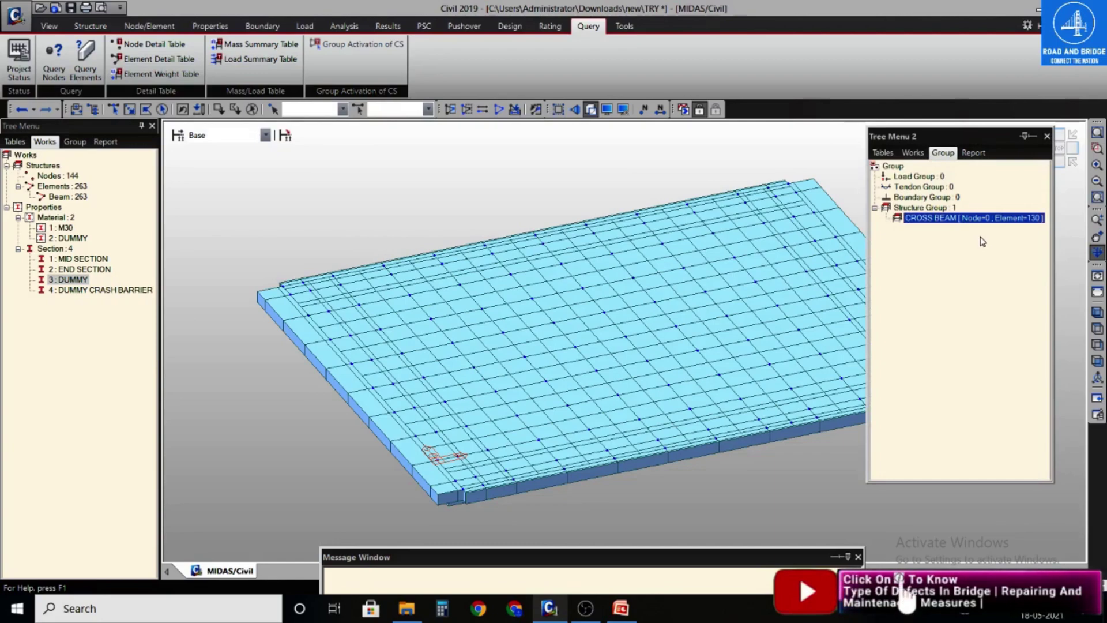
pyautogui.click(1047, 136)
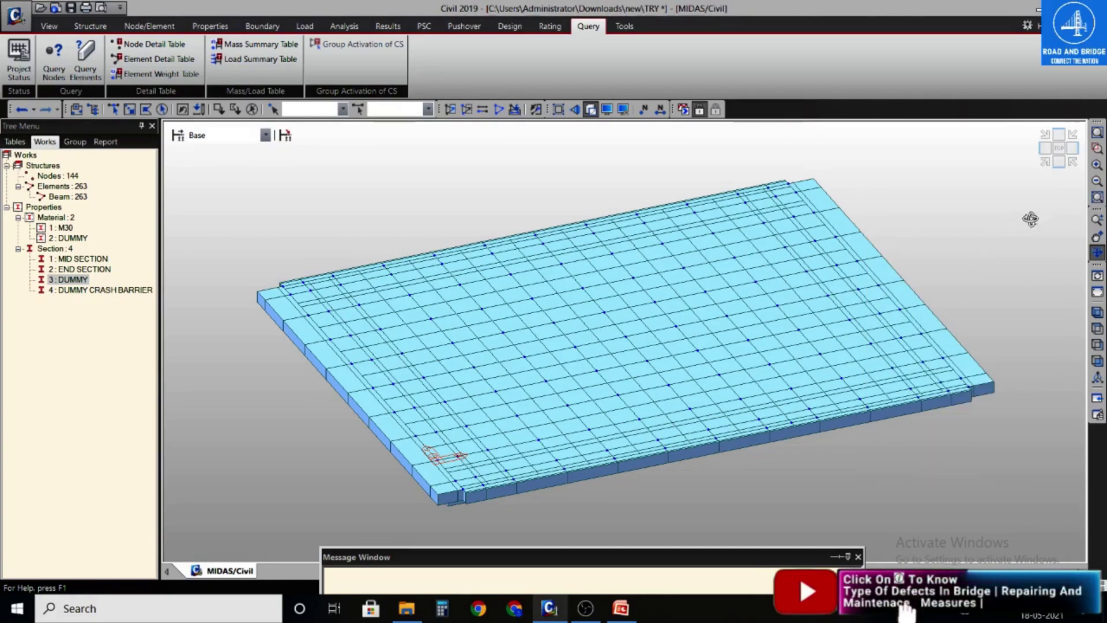
# - Hide the solid sections and select the three support-line nodes 2, 41 and 80 at the near end in isometric view
pyautogui.click(1041, 149)
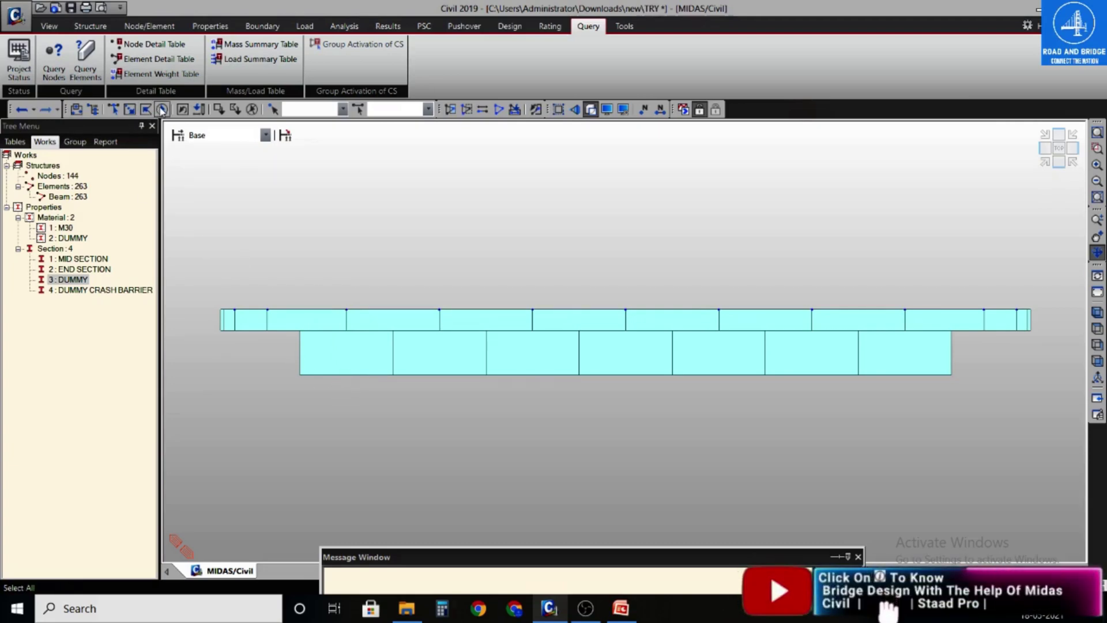
pyautogui.click(591, 109)
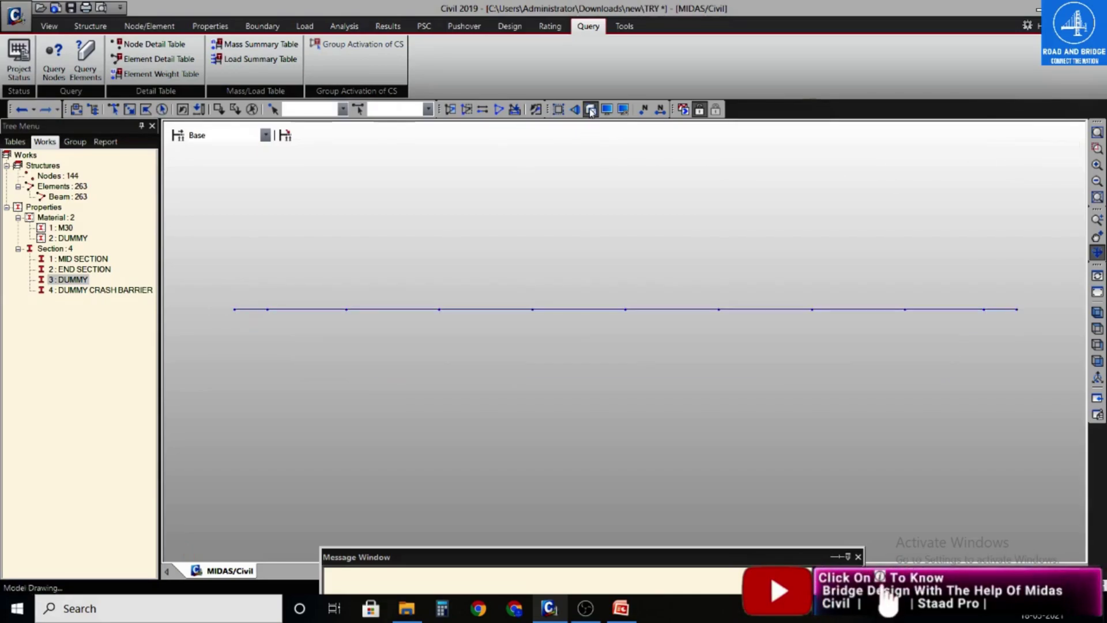
pyautogui.click(1044, 162)
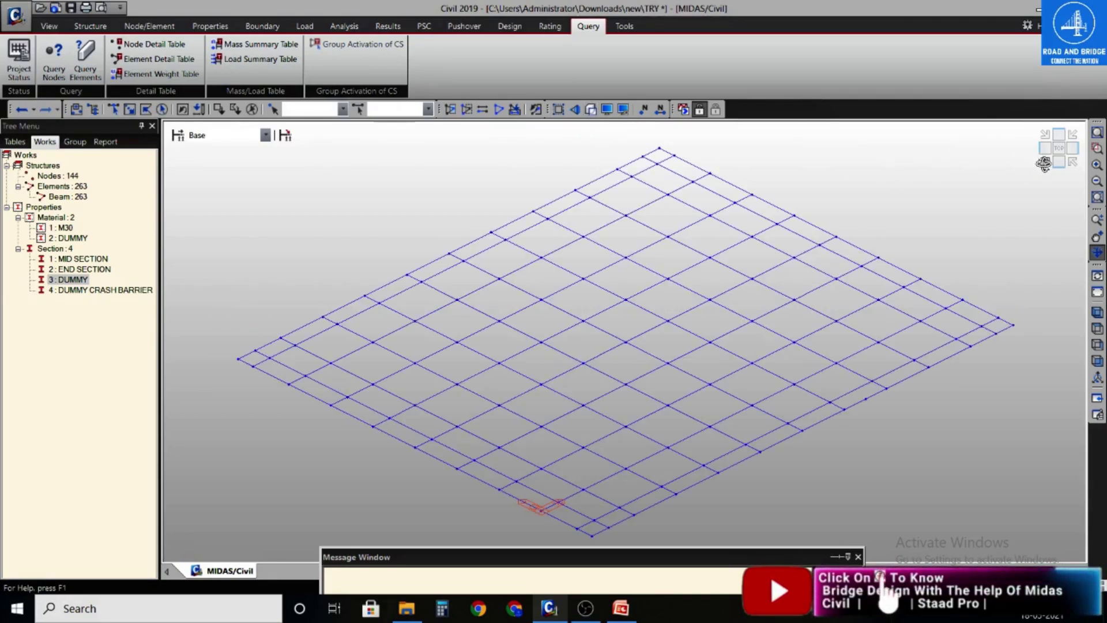
pyautogui.click(113, 109)
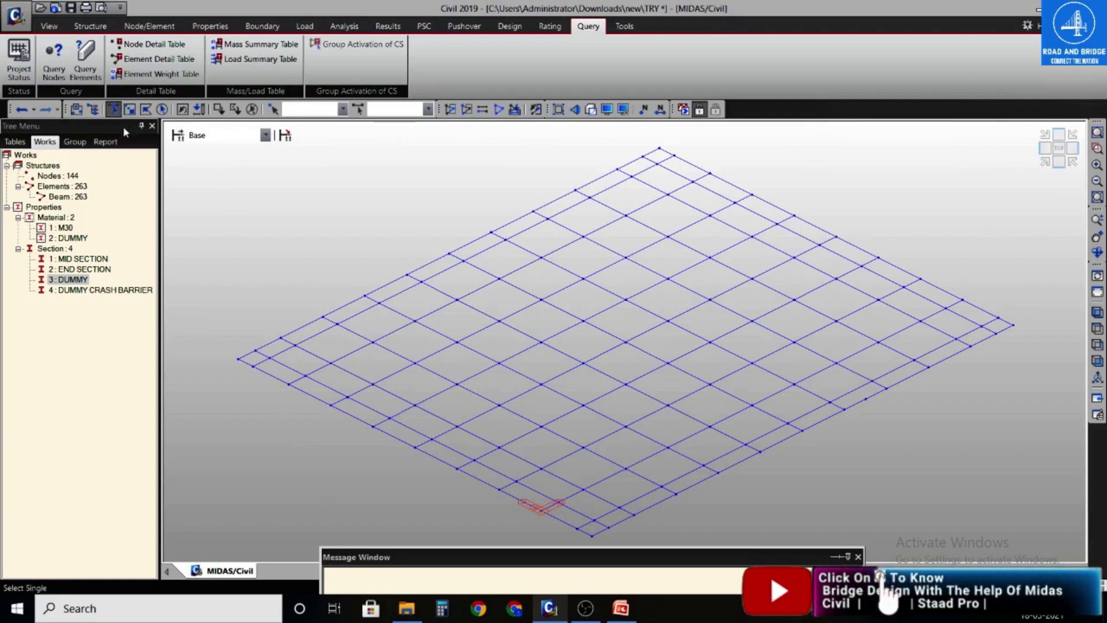
pyautogui.click(305, 375)
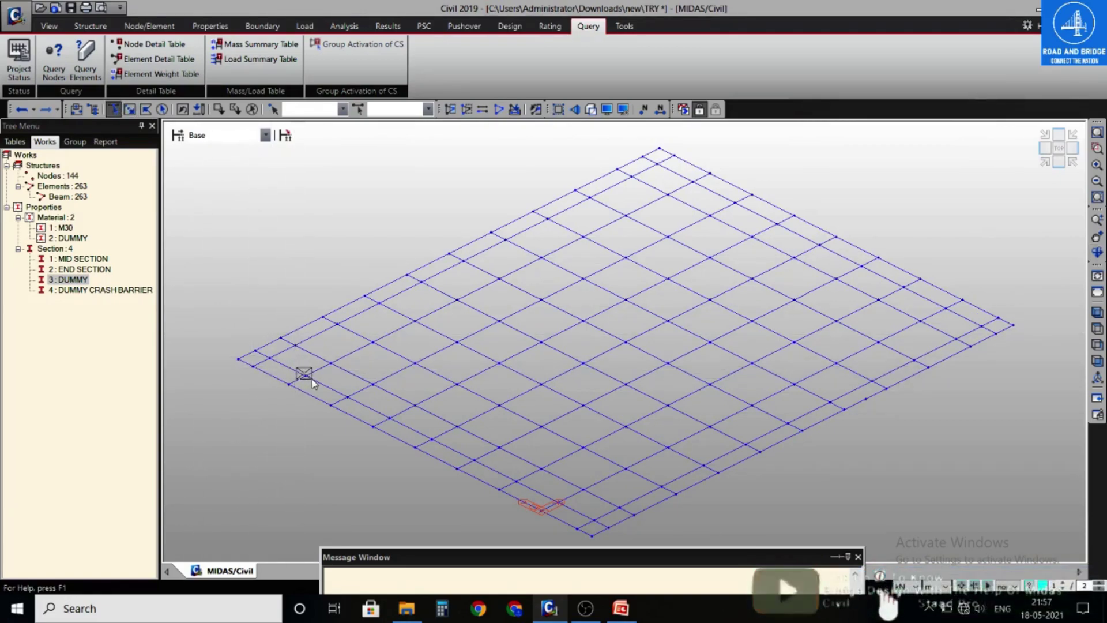
pyautogui.click(431, 439)
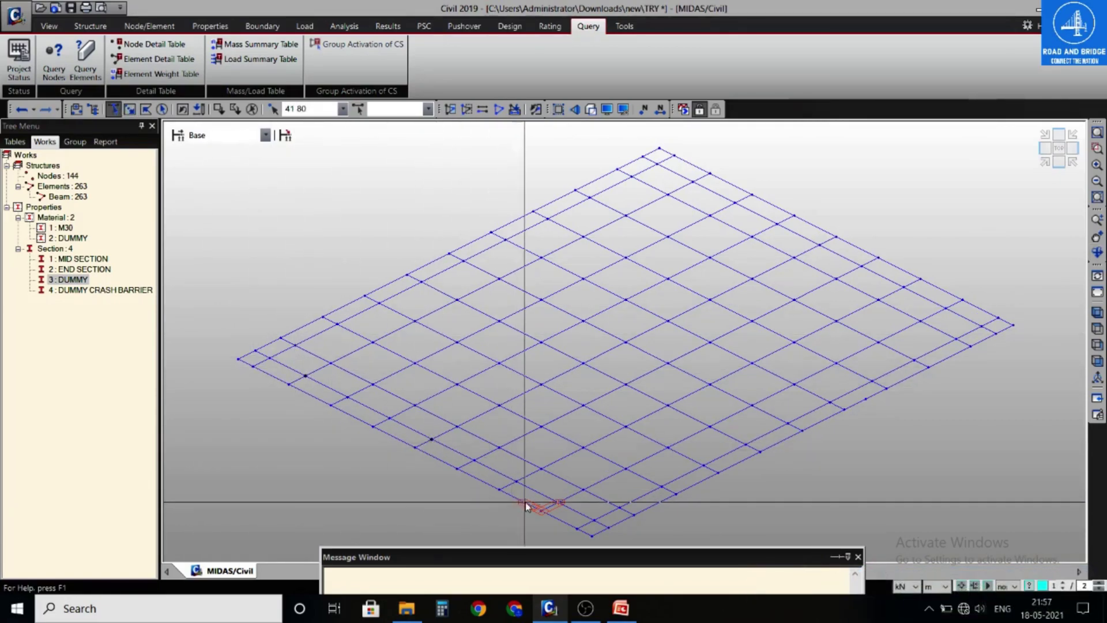
pyautogui.click(566, 510)
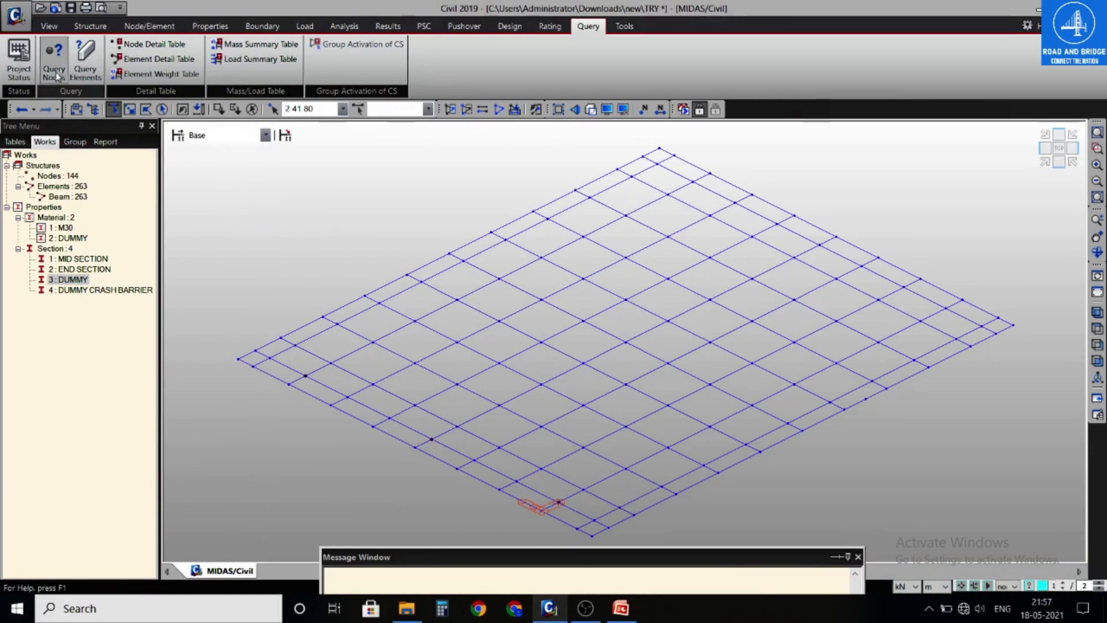
# - Copy the selected support-line nodes downward using an unequal distance of -0.7 m along the z axis
pyautogui.click(148, 26)
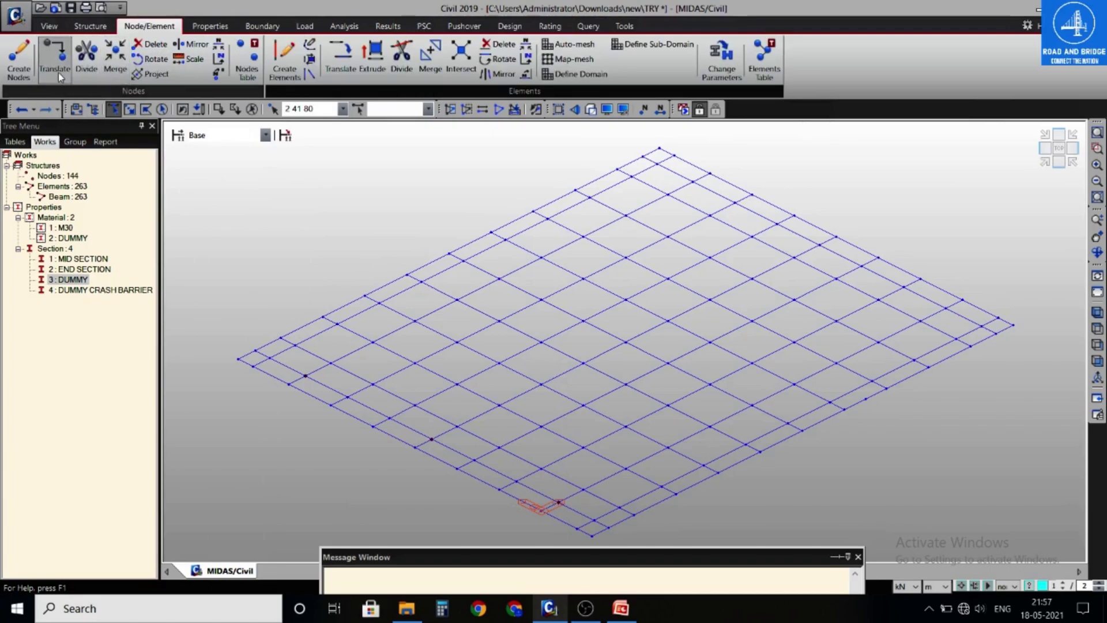
pyautogui.click(56, 60)
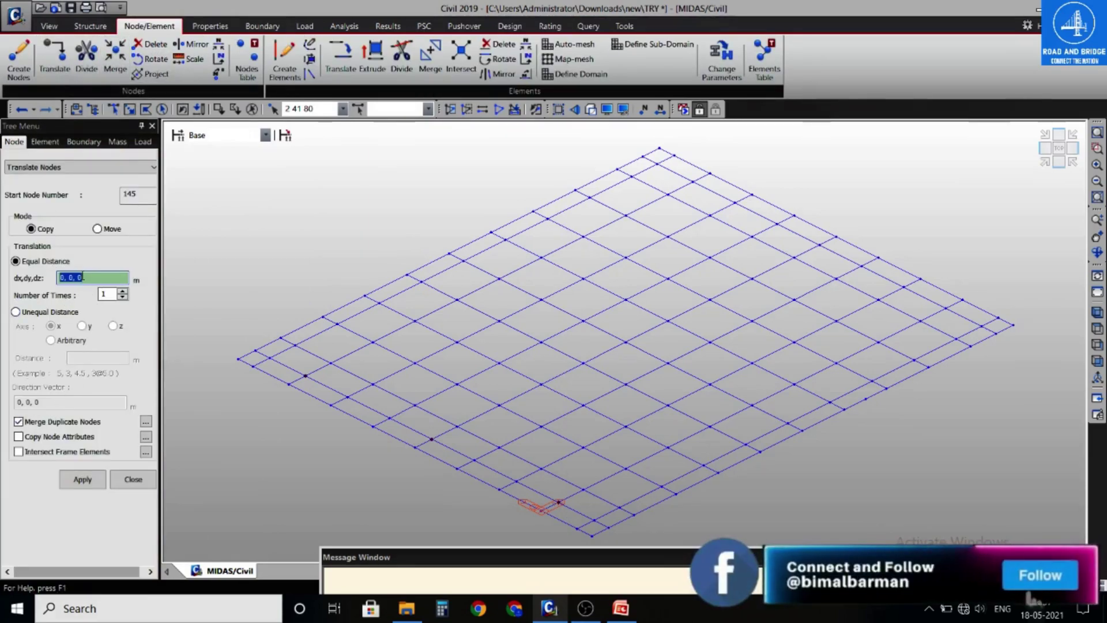
pyautogui.click(41, 313)
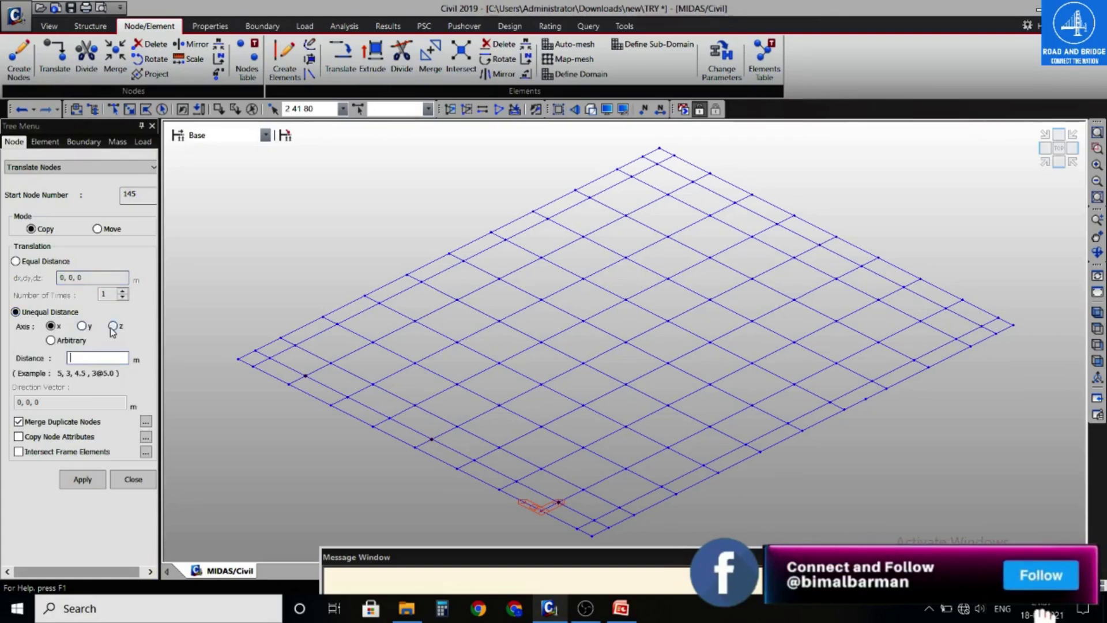
pyautogui.write('-')
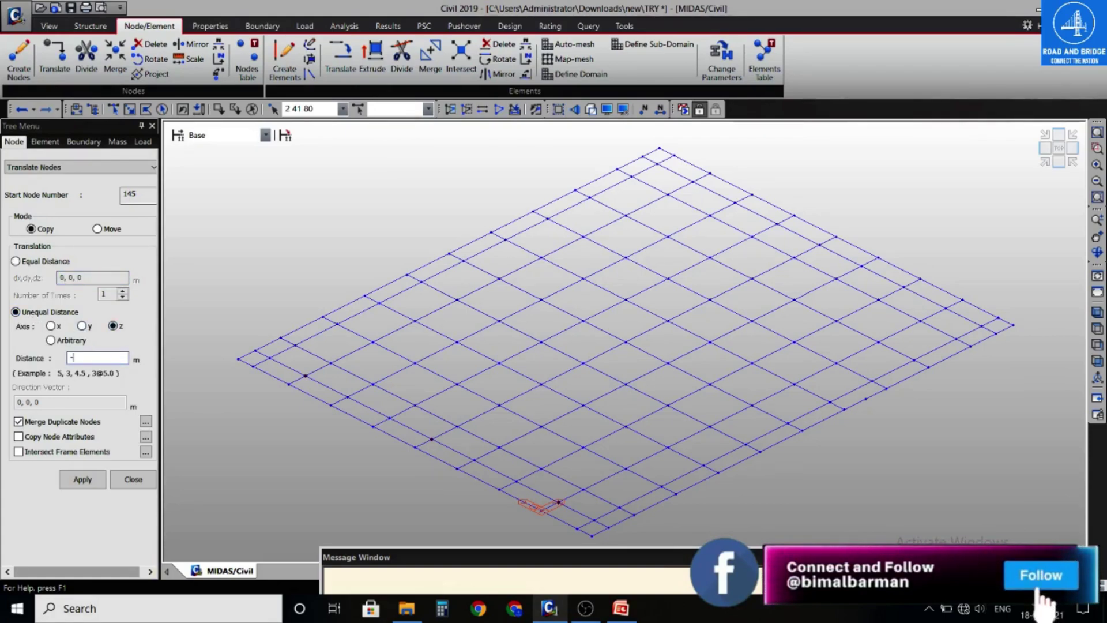
pyautogui.write('.7')
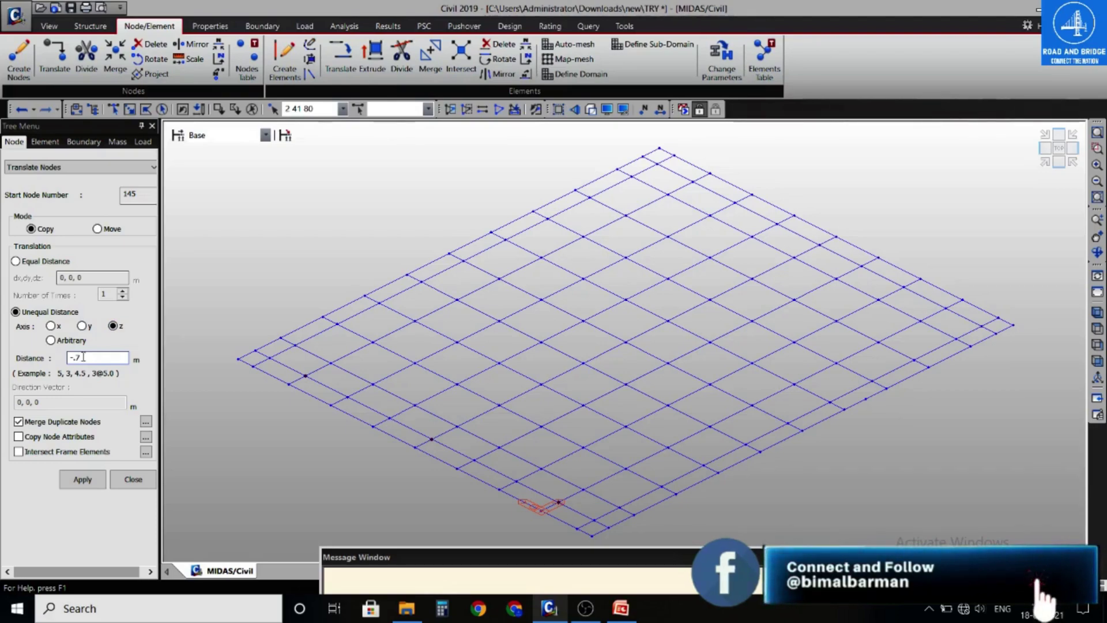
pyautogui.click(63, 476)
# - Select the three copied nodes at the slab soffit in side elevation and copy them -0.1 m along the z axis
pyautogui.click(589, 113)
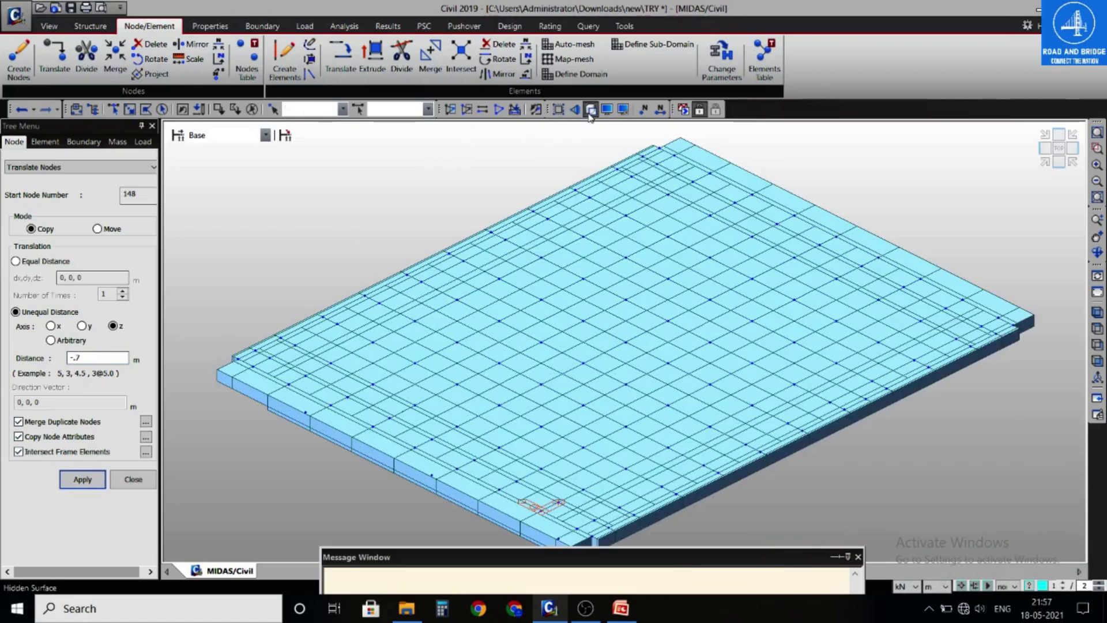
pyautogui.click(1048, 162)
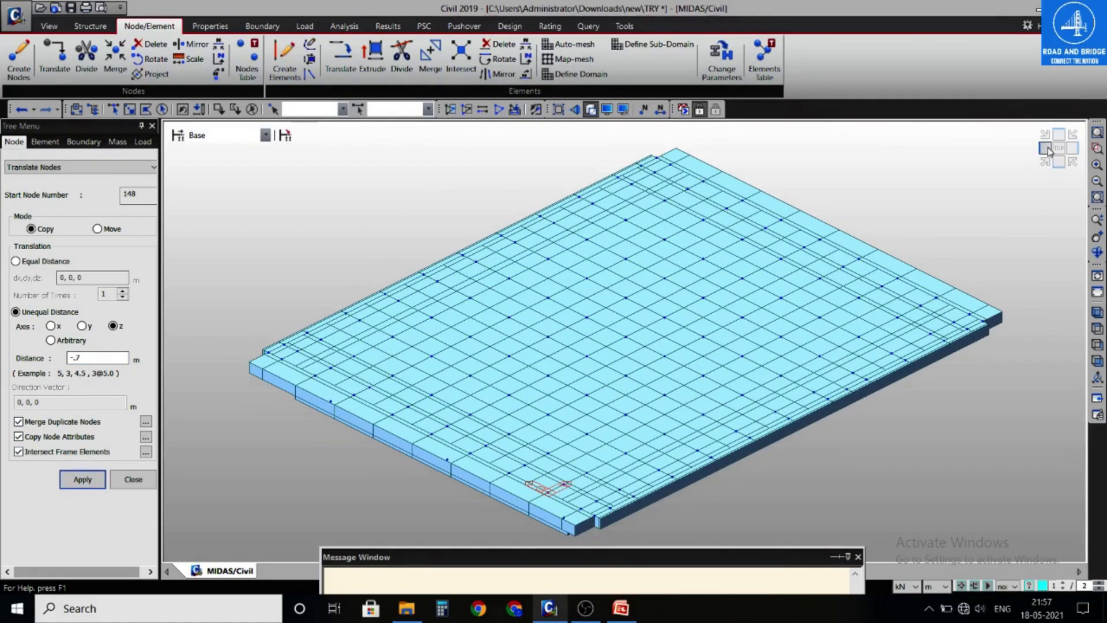
pyautogui.click(1044, 149)
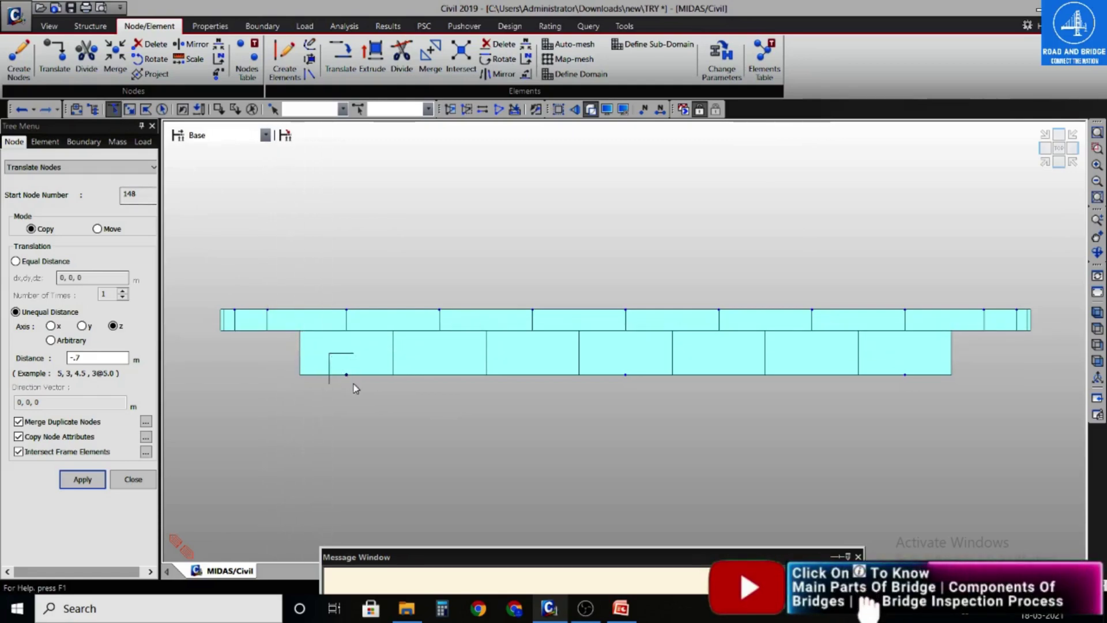
pyautogui.moveTo(330, 353); pyautogui.dragTo(354, 383)
pyautogui.moveTo(602, 354); pyautogui.dragTo(644, 390)
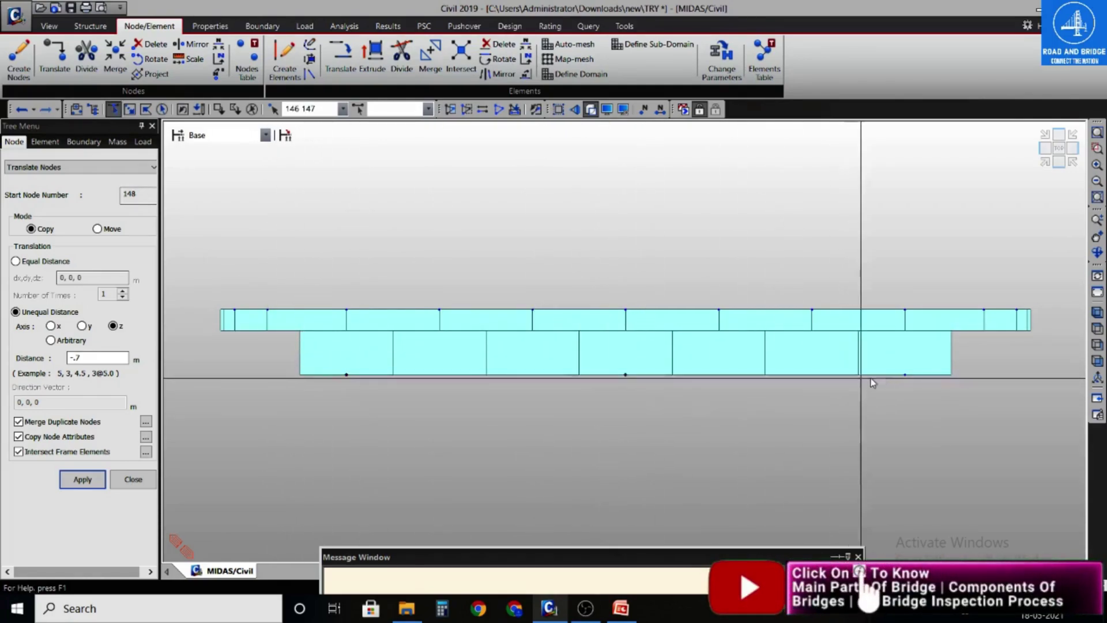
pyautogui.moveTo(892, 371); pyautogui.dragTo(914, 389)
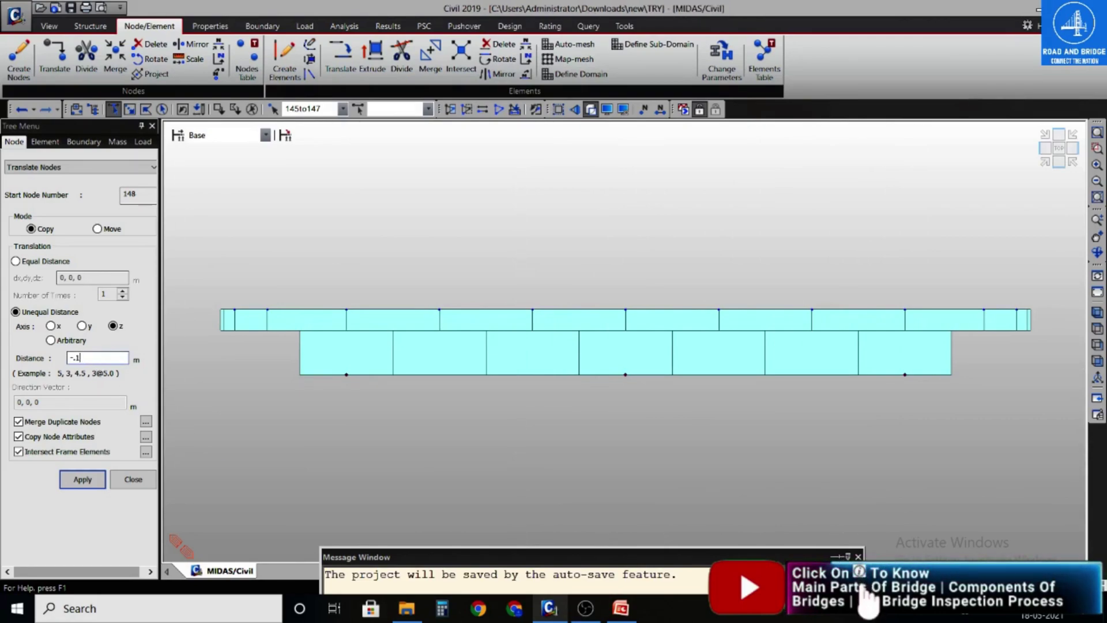
pyautogui.click(82, 479)
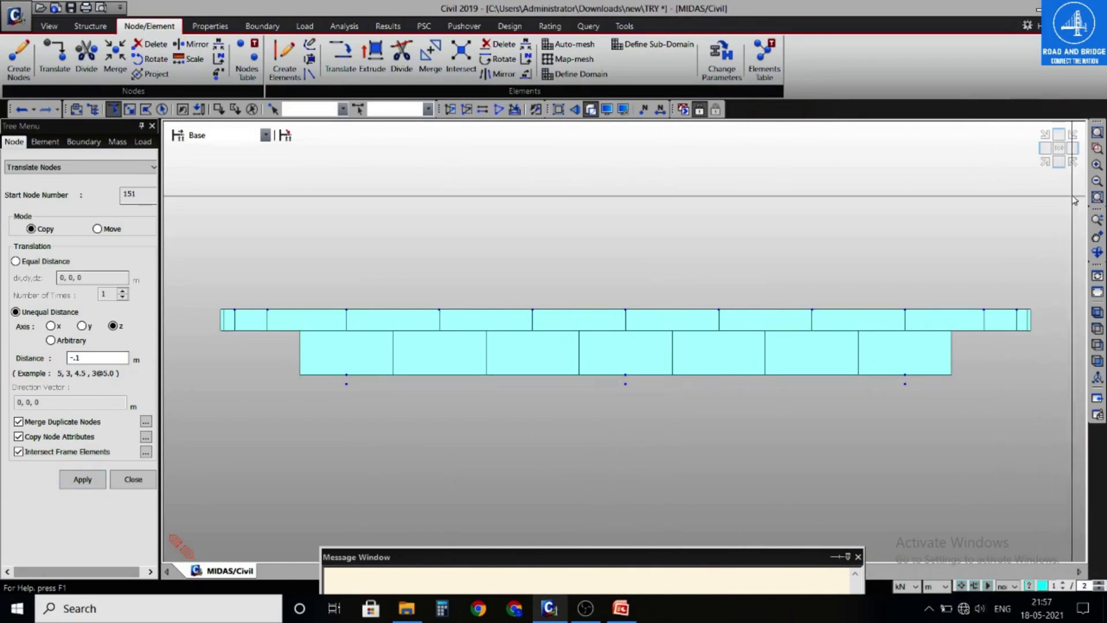
# - Hide the solid sections and copy the three soffit nodes at the opposite end -0.1 m along the z axis
pyautogui.click(1046, 165)
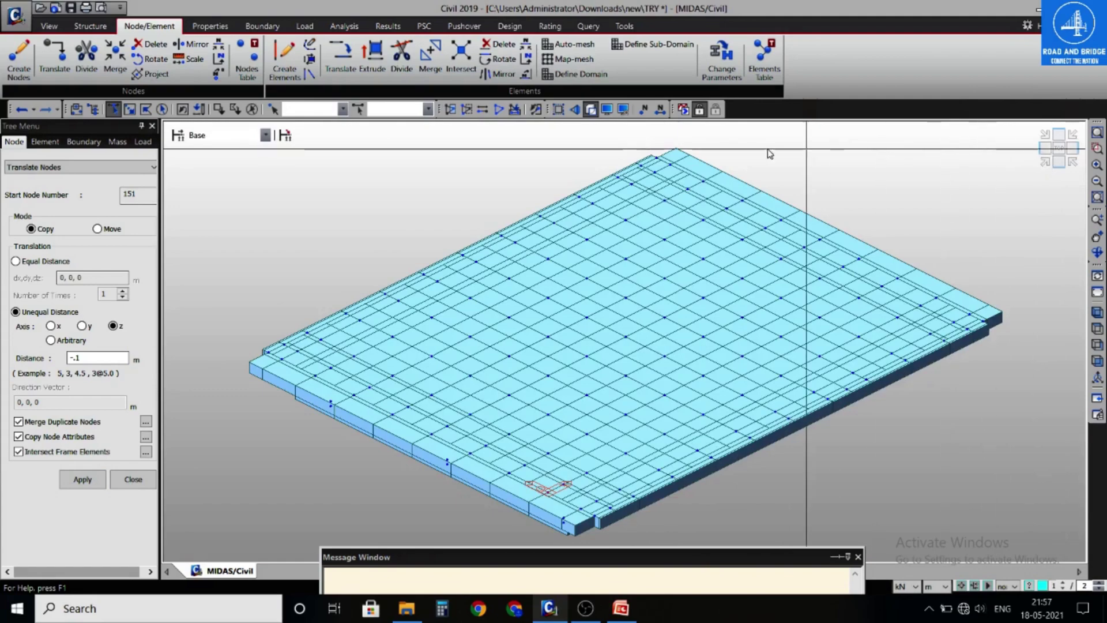
pyautogui.click(591, 109)
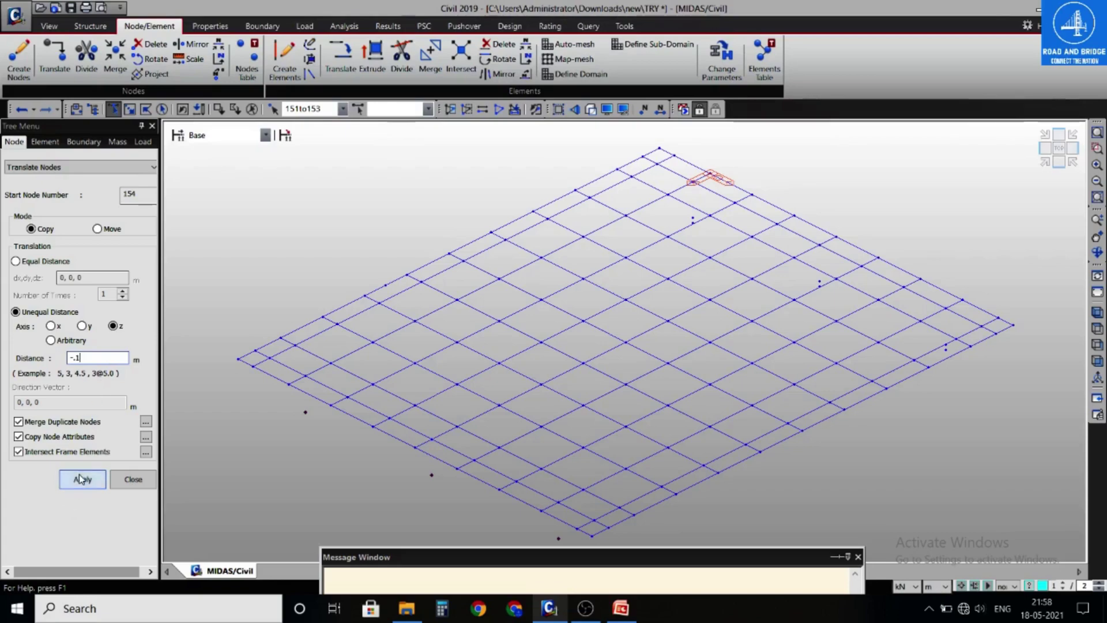
pyautogui.click(81, 478)
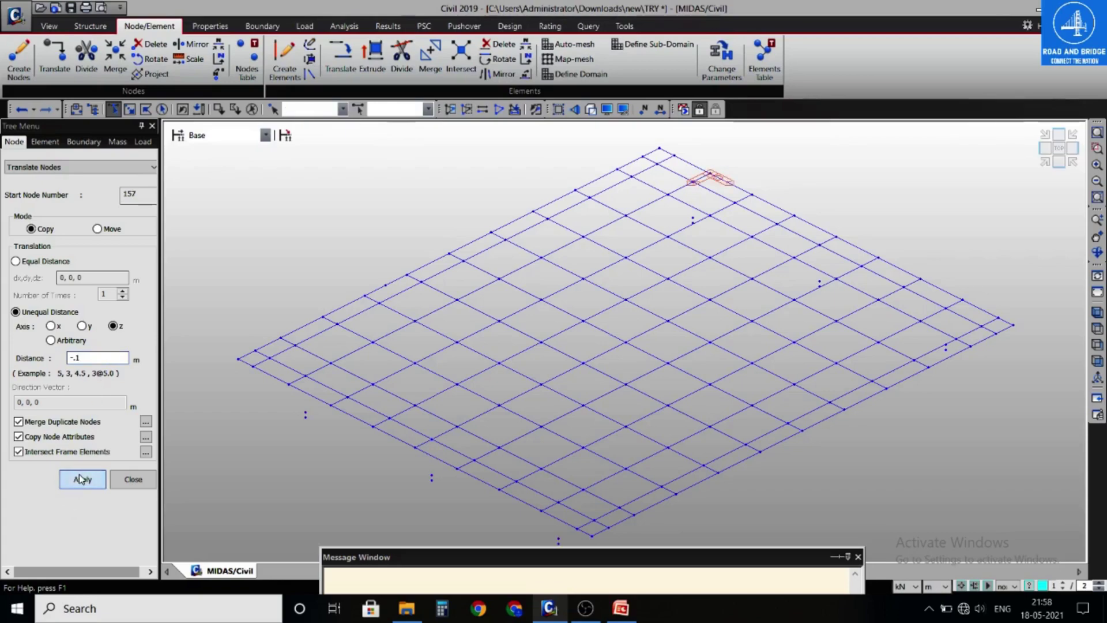
# - Examine the bearing nodes beneath the slab in side elevation with the solid sections shown
pyautogui.click(1042, 160)
pyautogui.click(1058, 149)
pyautogui.click(1041, 152)
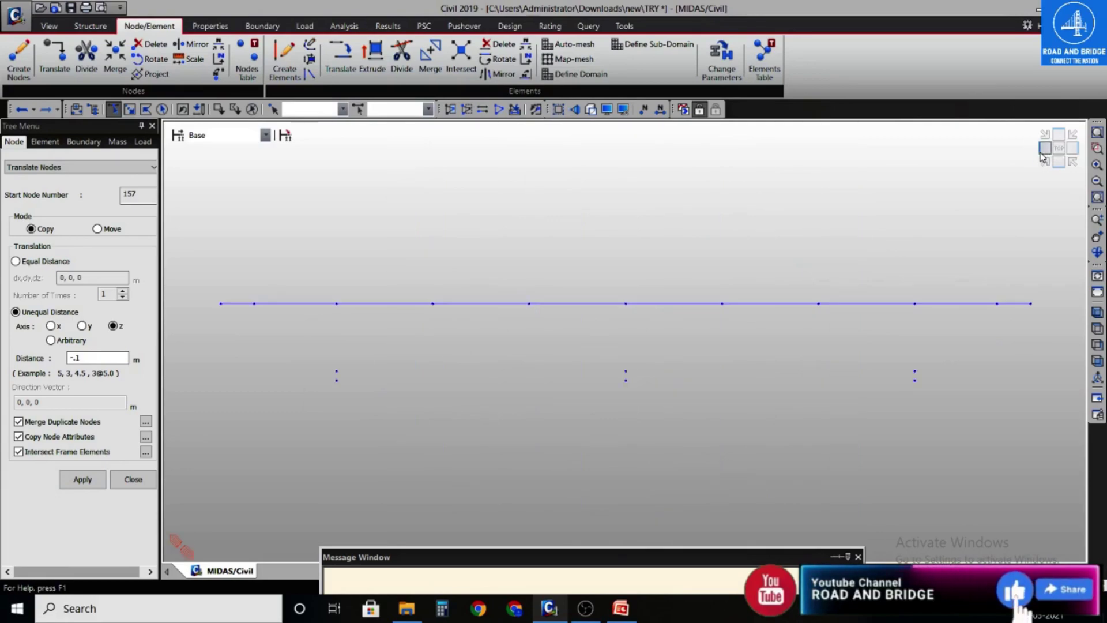
pyautogui.click(591, 108)
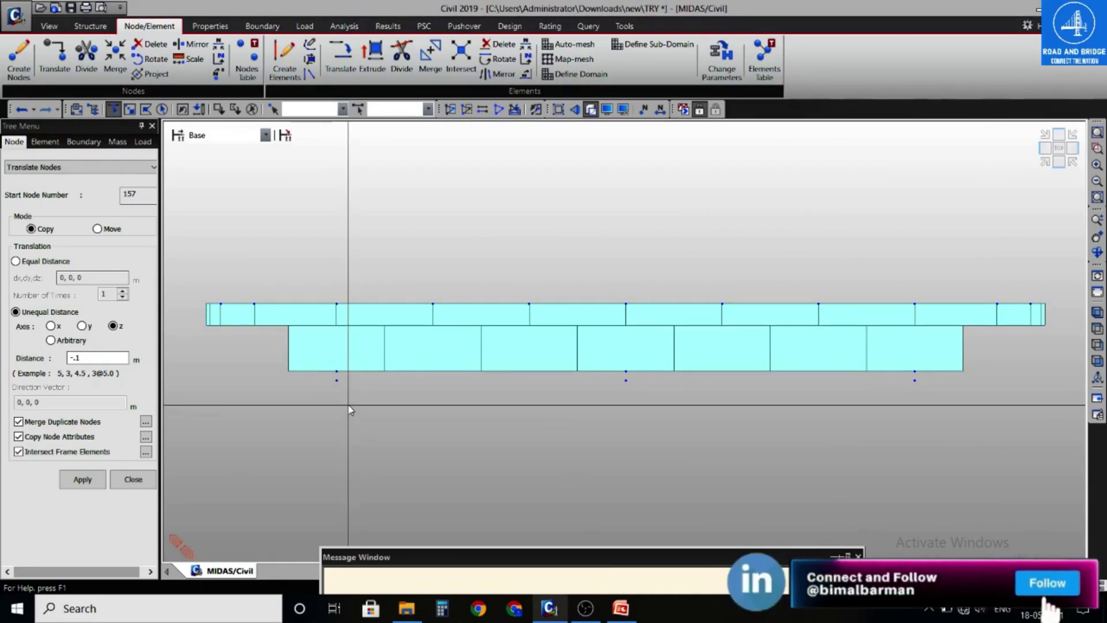
# - Create a rigid link with all six degrees of freedom from master node 80 to the upper bearing node directly beneath it
pyautogui.click(275, 23)
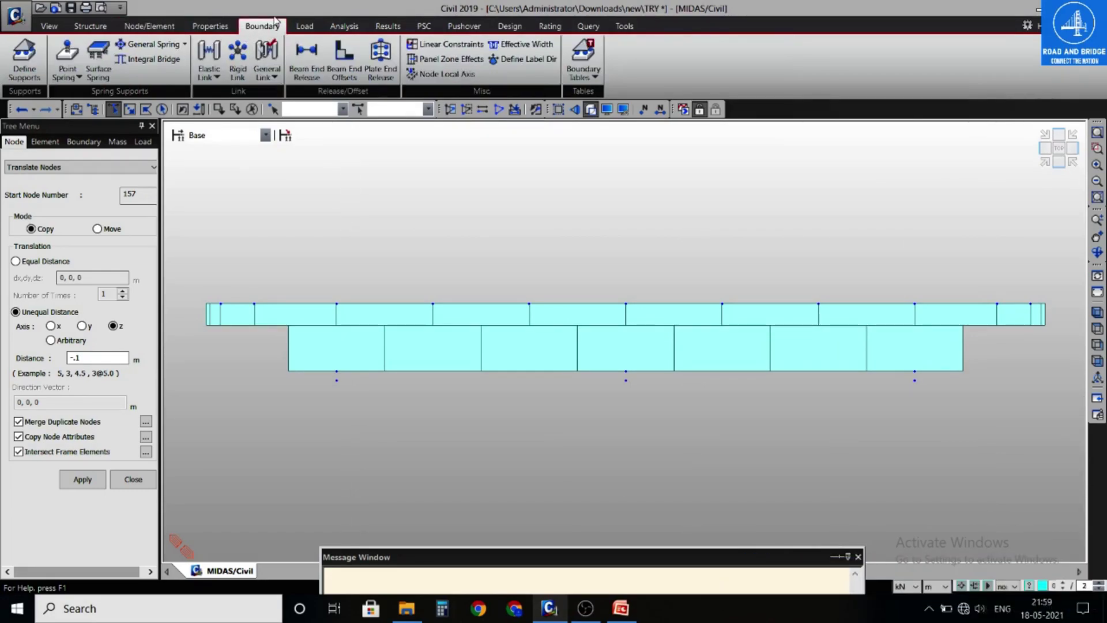
pyautogui.click(237, 58)
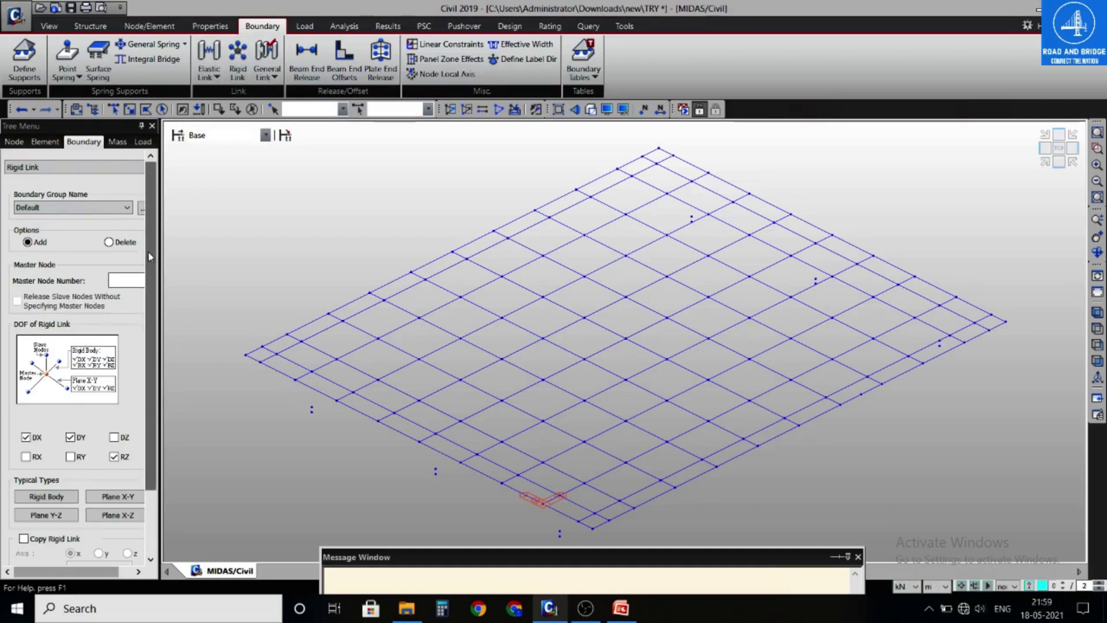
pyautogui.moveTo(150, 253); pyautogui.dragTo(154, 321)
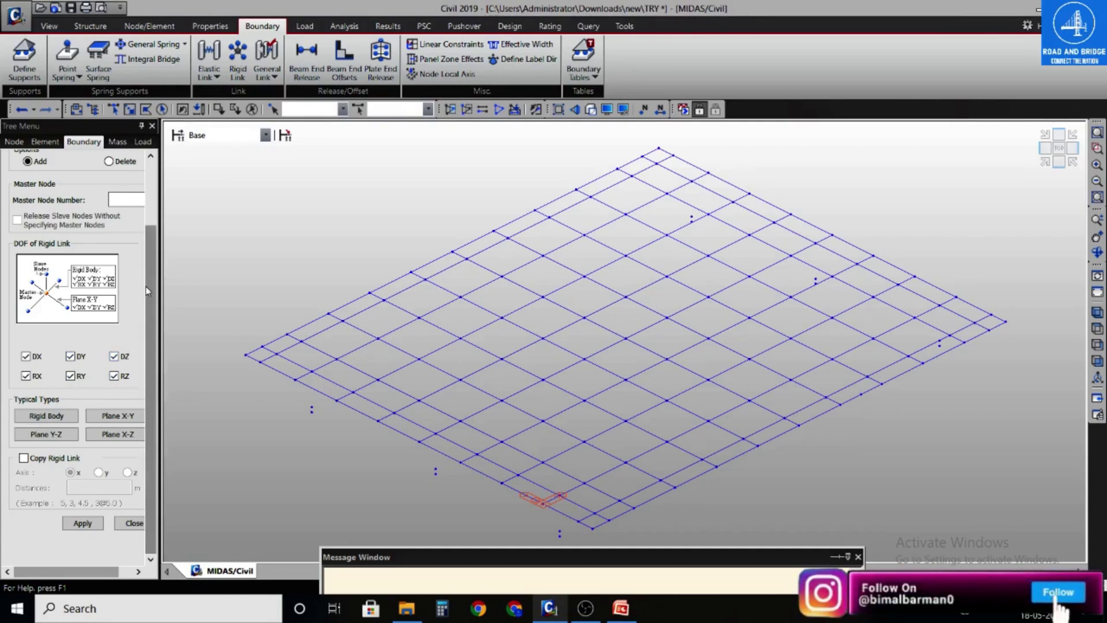
pyautogui.scroll(2, 139, 249)
pyautogui.click(132, 222)
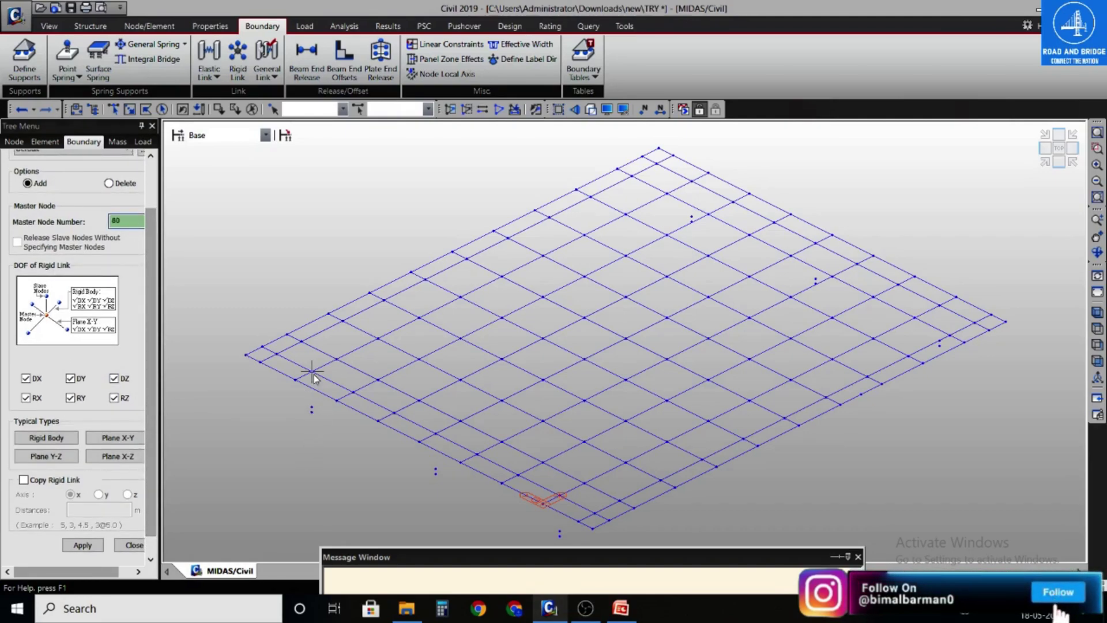
pyautogui.scroll(-2, 160, 431)
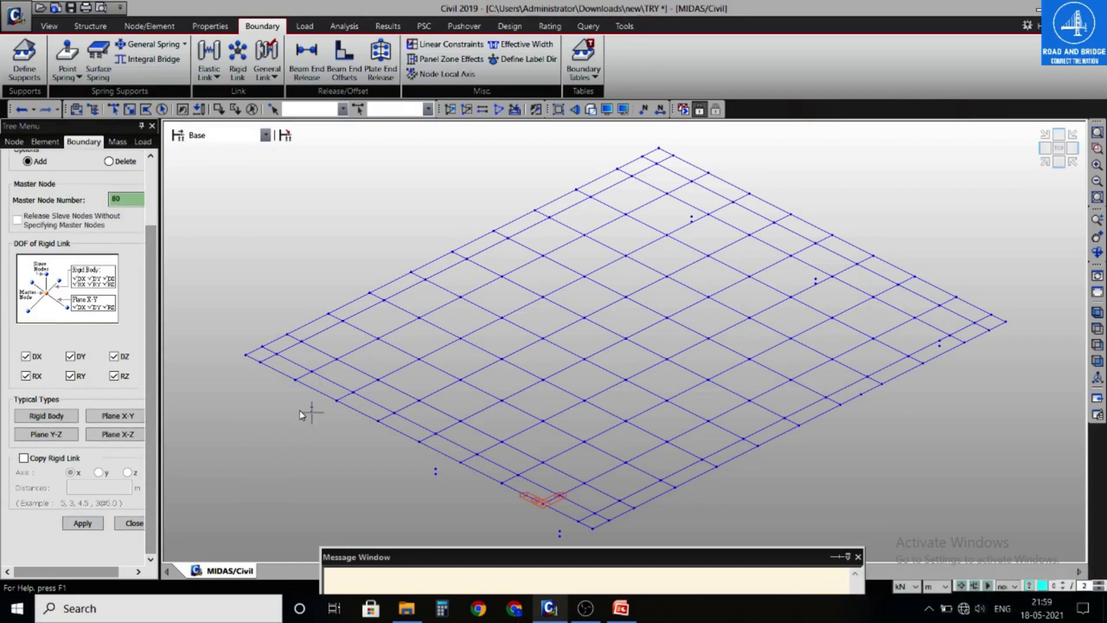
pyautogui.click(113, 109)
pyautogui.moveTo(317, 406); pyautogui.dragTo(318, 409)
pyautogui.click(78, 523)
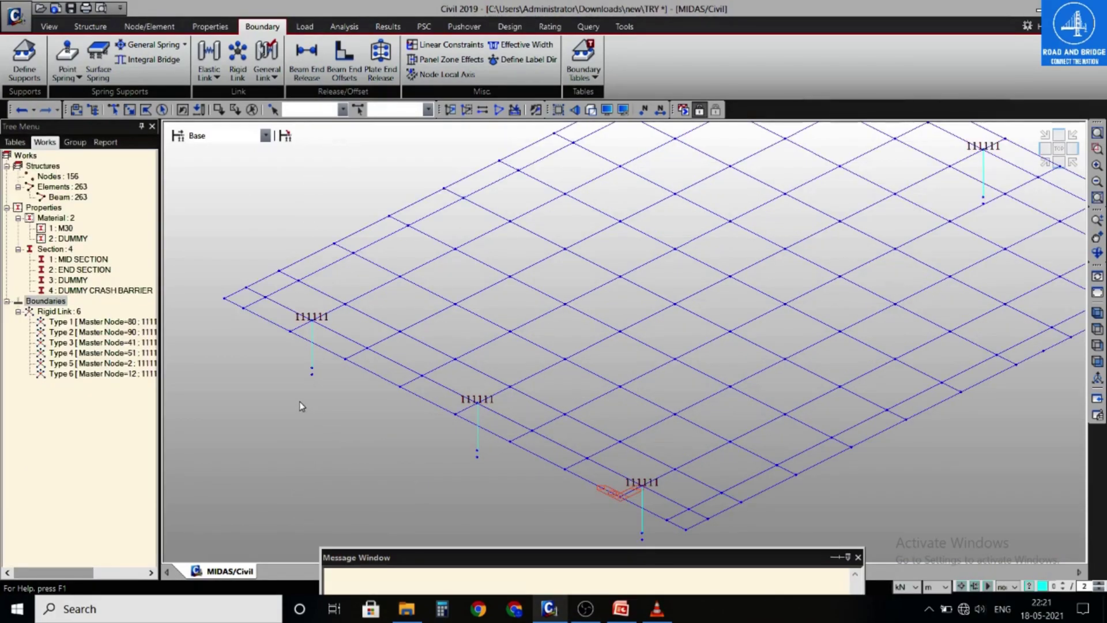
# - Set up a General elastic link with SDx 10e+8 kN/m and a value of 10 for SDy, SDz, SRx, SRy and SRz
pyautogui.click(216, 71)
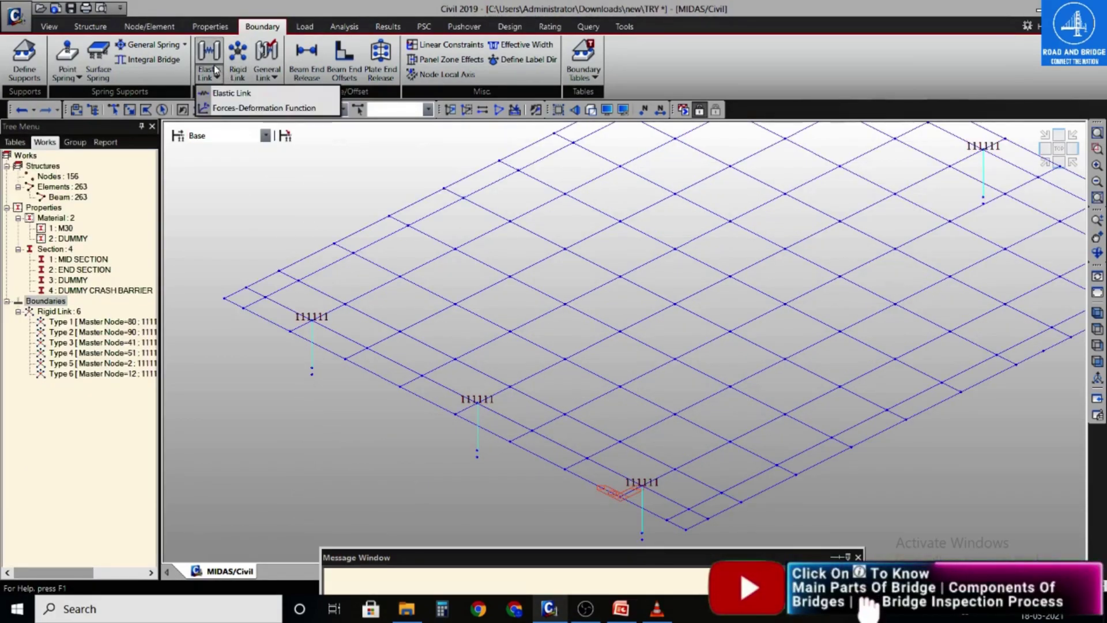
pyautogui.click(231, 95)
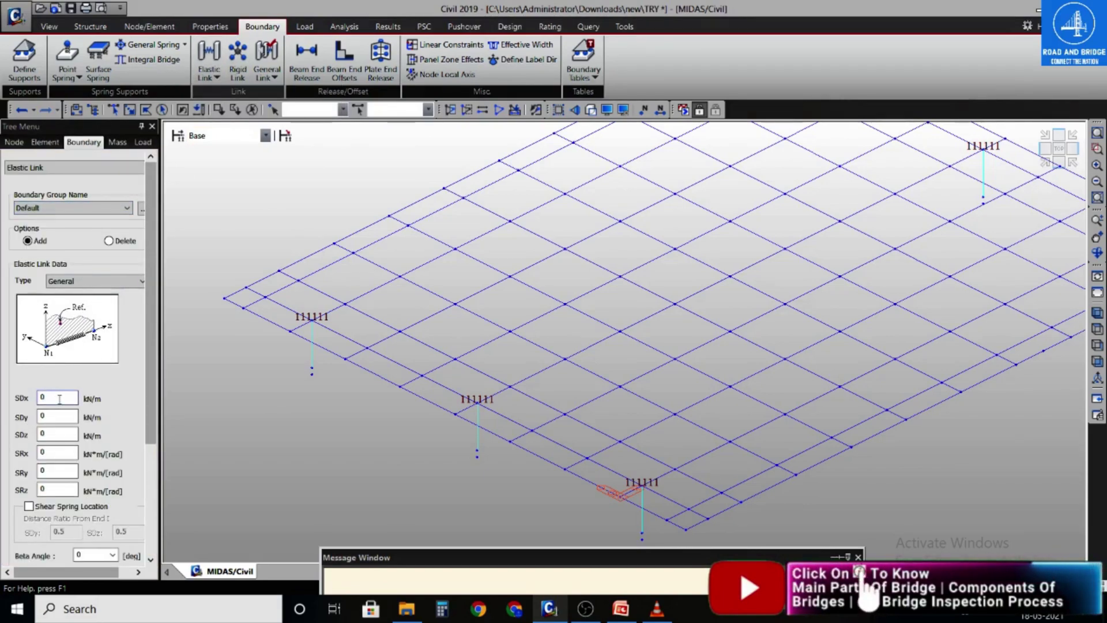
pyautogui.click(59, 398)
pyautogui.write('10')
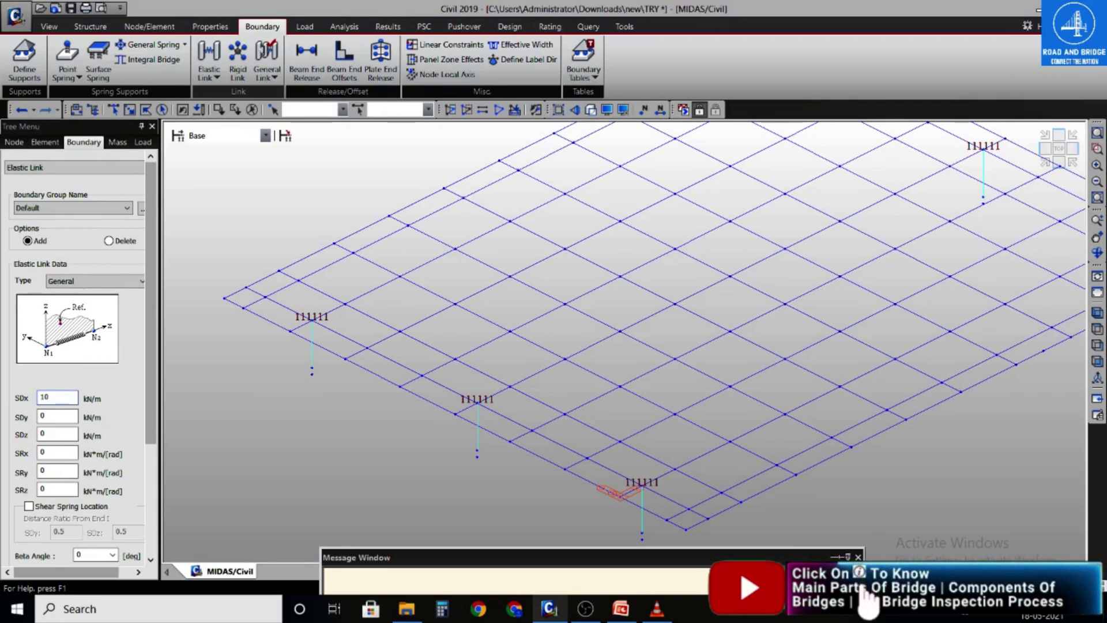
pyautogui.write('e+8')
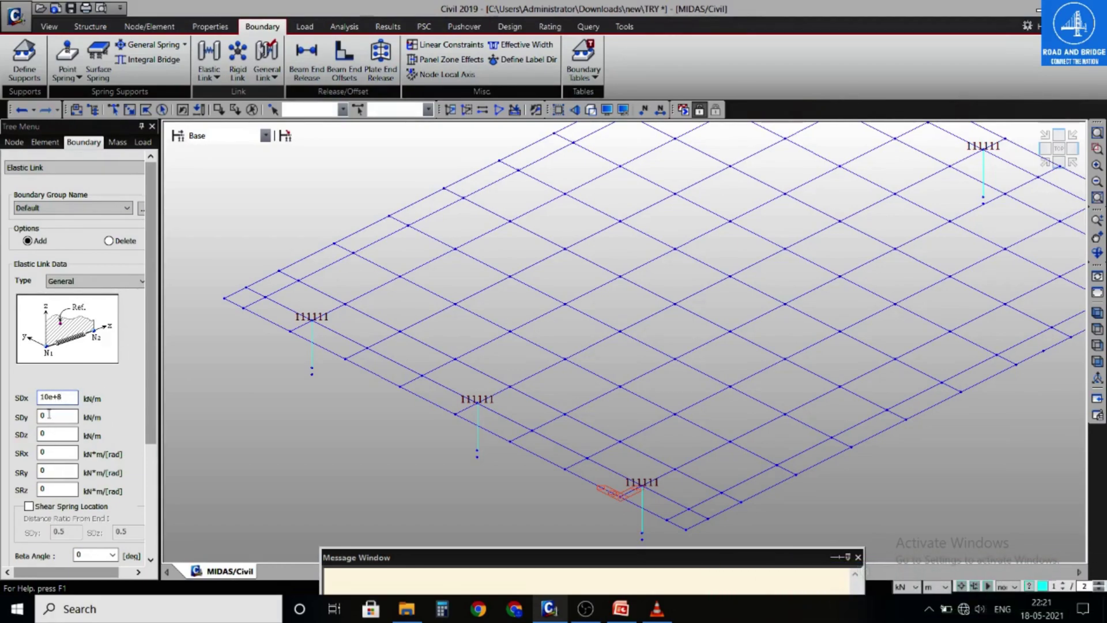
pyautogui.press('Tab')
pyautogui.write('10')
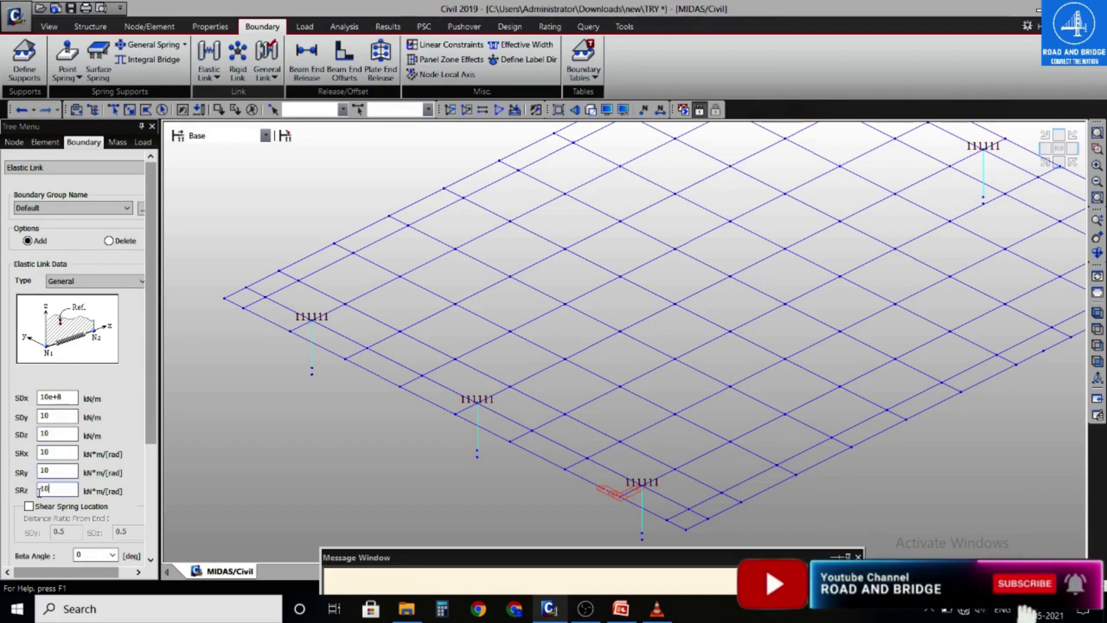
pyautogui.scroll(-3, 145, 364)
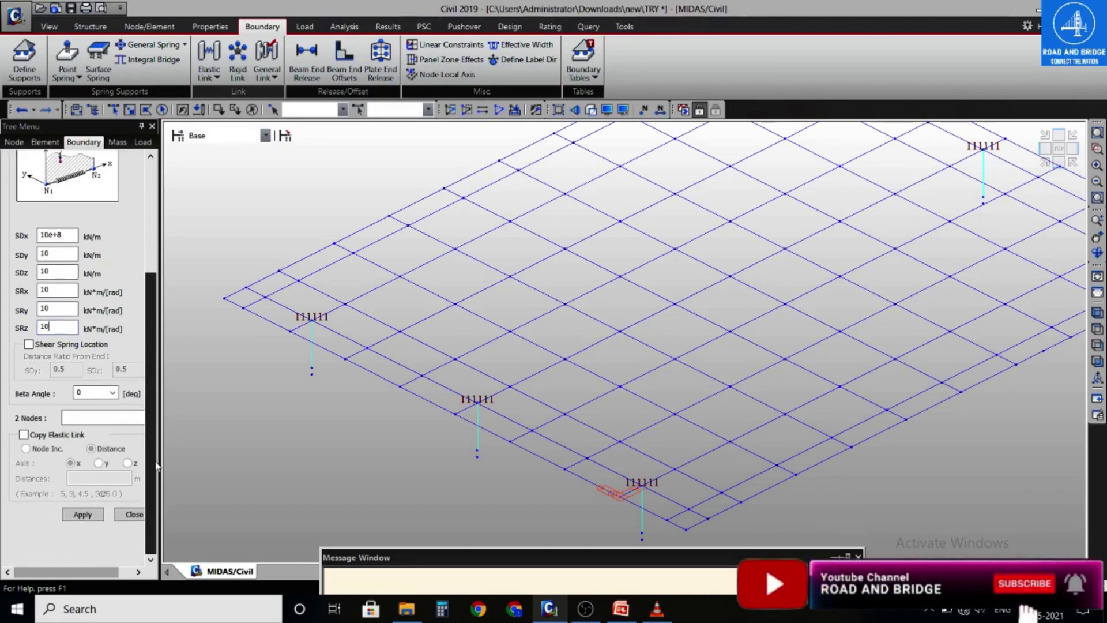
# - Create the elastic links between the paired upper and lower bearing nodes at all six bearing positions on both slab ends
pyautogui.click(97, 418)
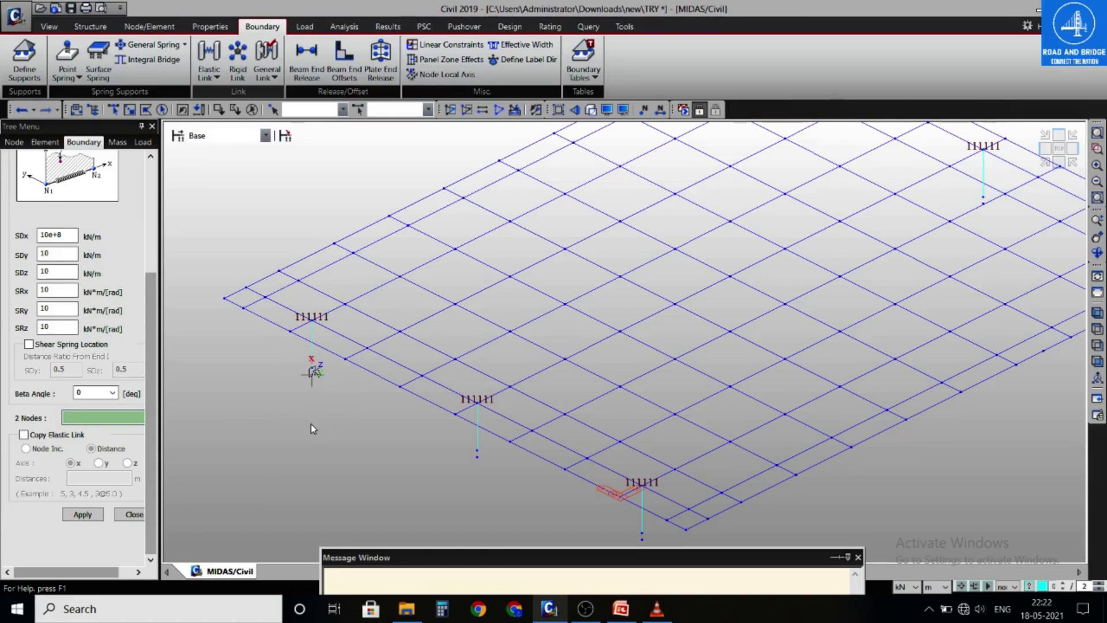
pyautogui.click(477, 461)
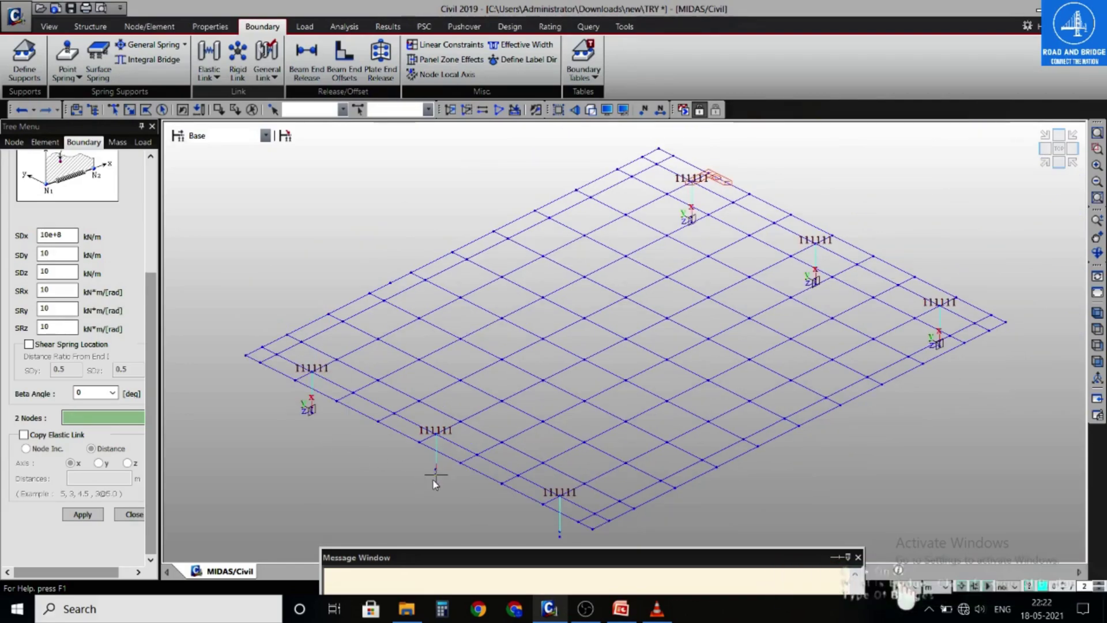
pyautogui.click(435, 469)
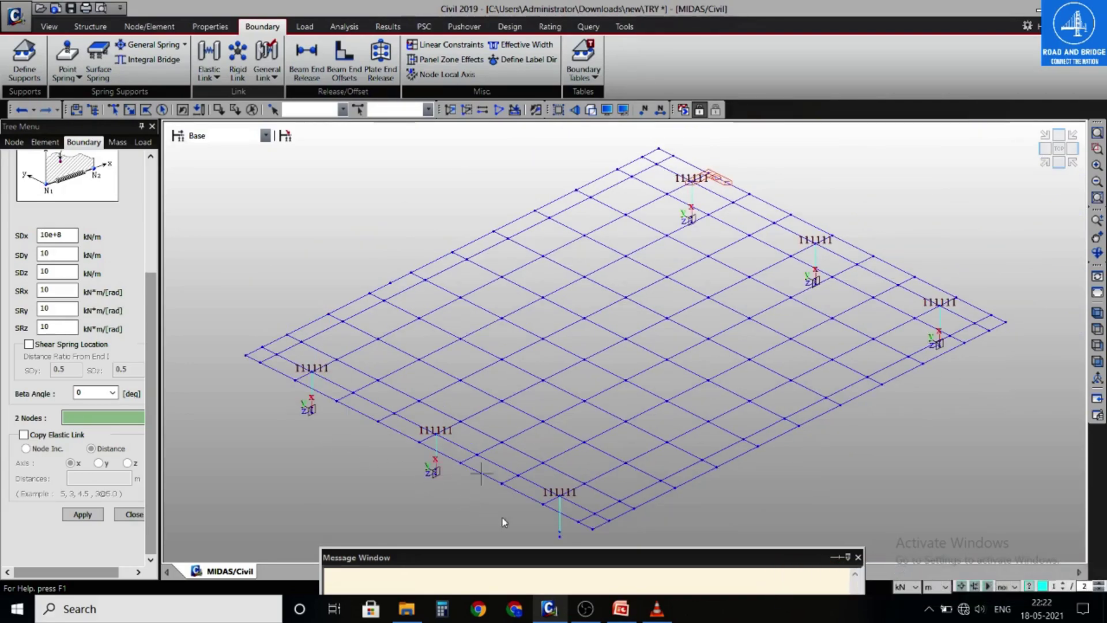
pyautogui.click(557, 539)
pyautogui.click(23, 434)
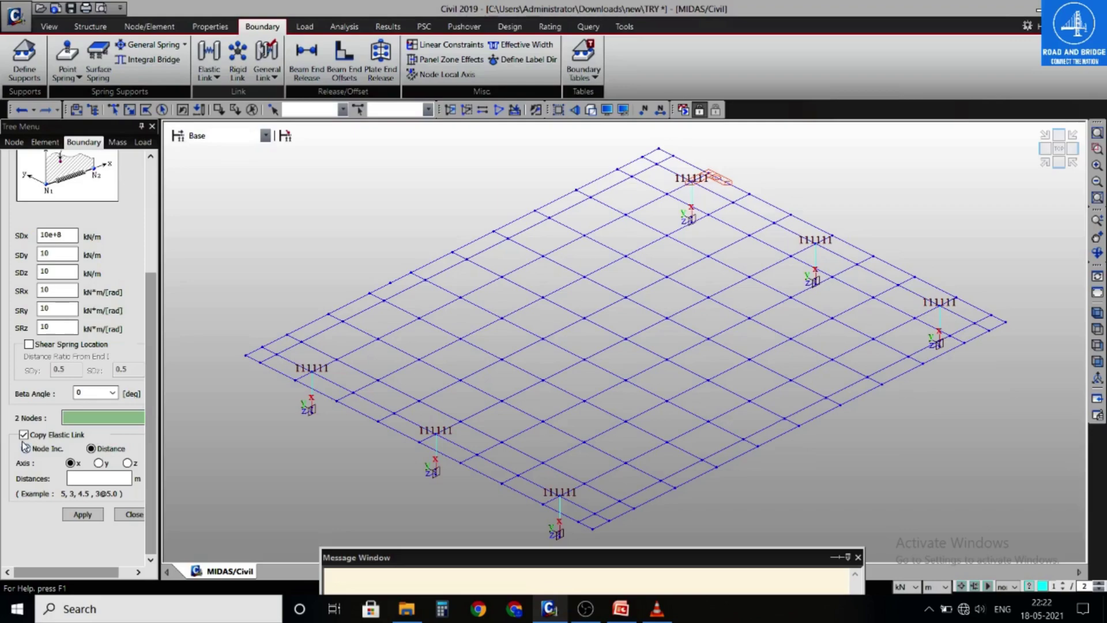
pyautogui.click(99, 463)
pyautogui.click(87, 476)
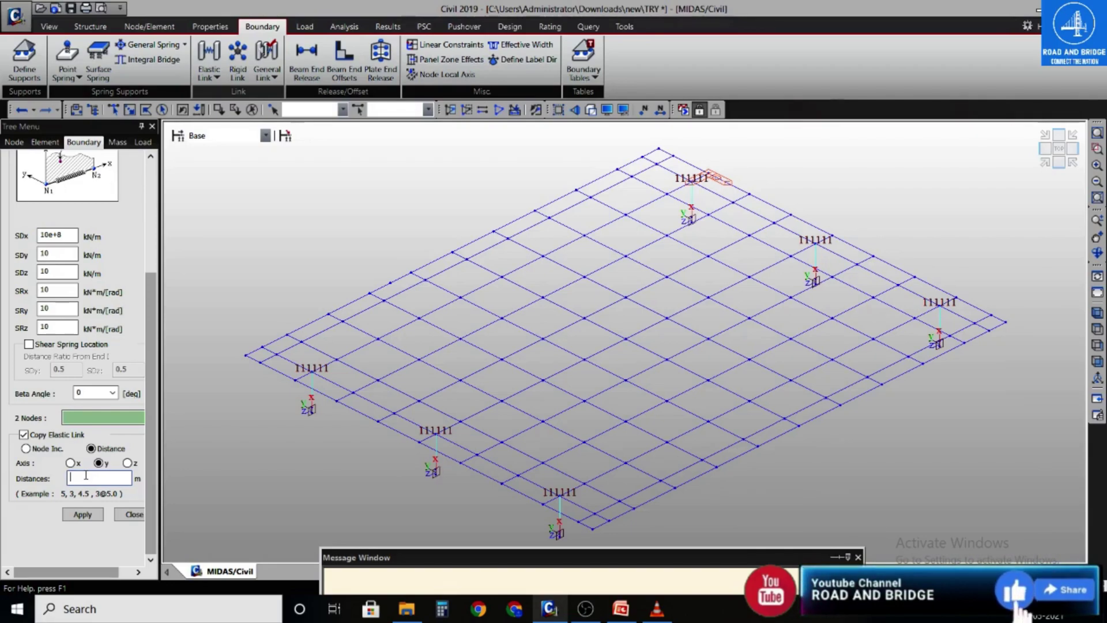
pyautogui.click(128, 517)
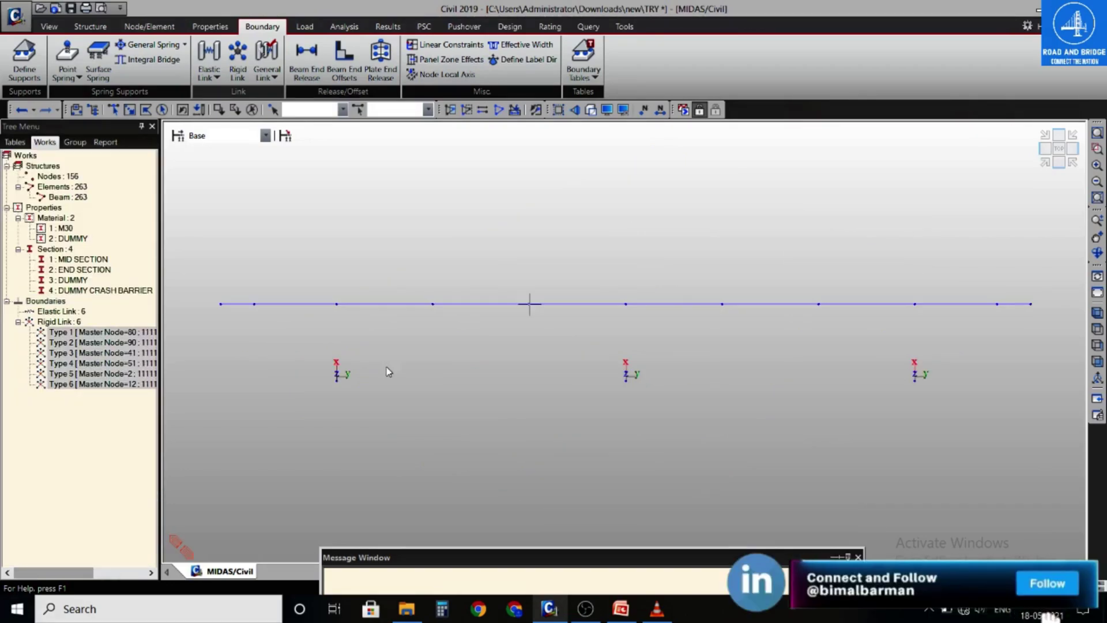
# - Display the elastic links and the six rigid links, Type 1 to Type 6, to check the bearing arrangement in elevation
pyautogui.rightClick(54, 313)
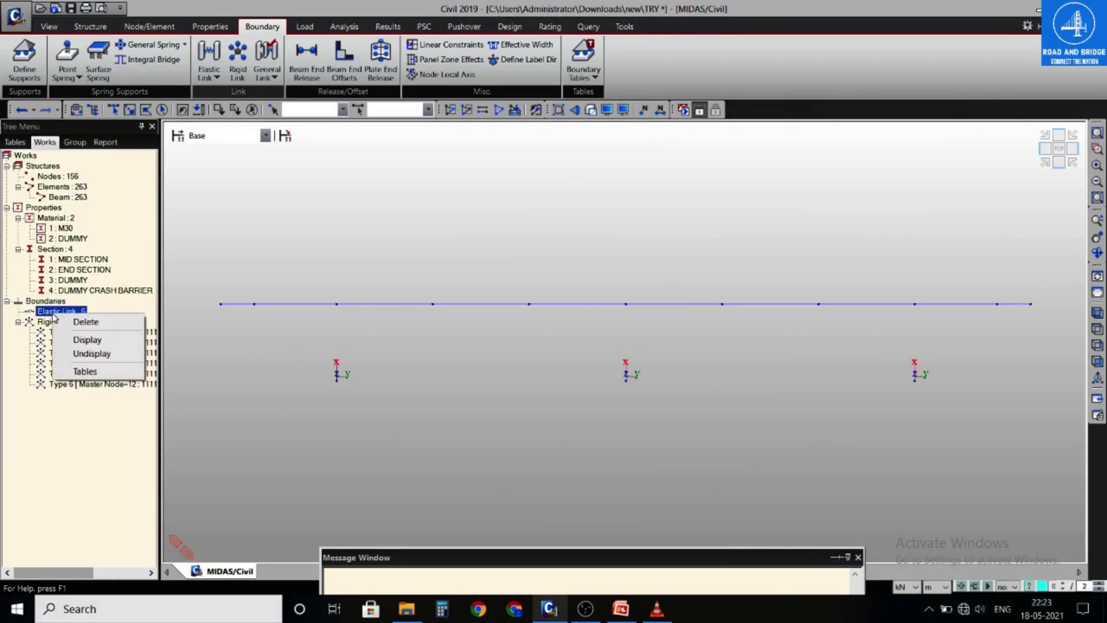
pyautogui.click(84, 341)
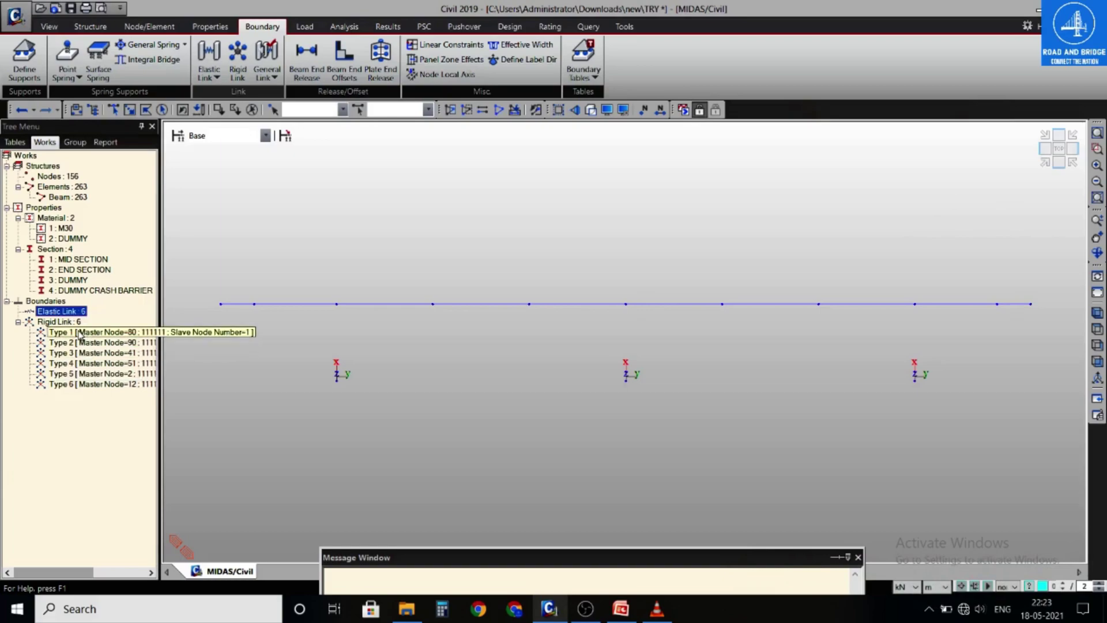
pyautogui.click(75, 322)
pyautogui.click(62, 333)
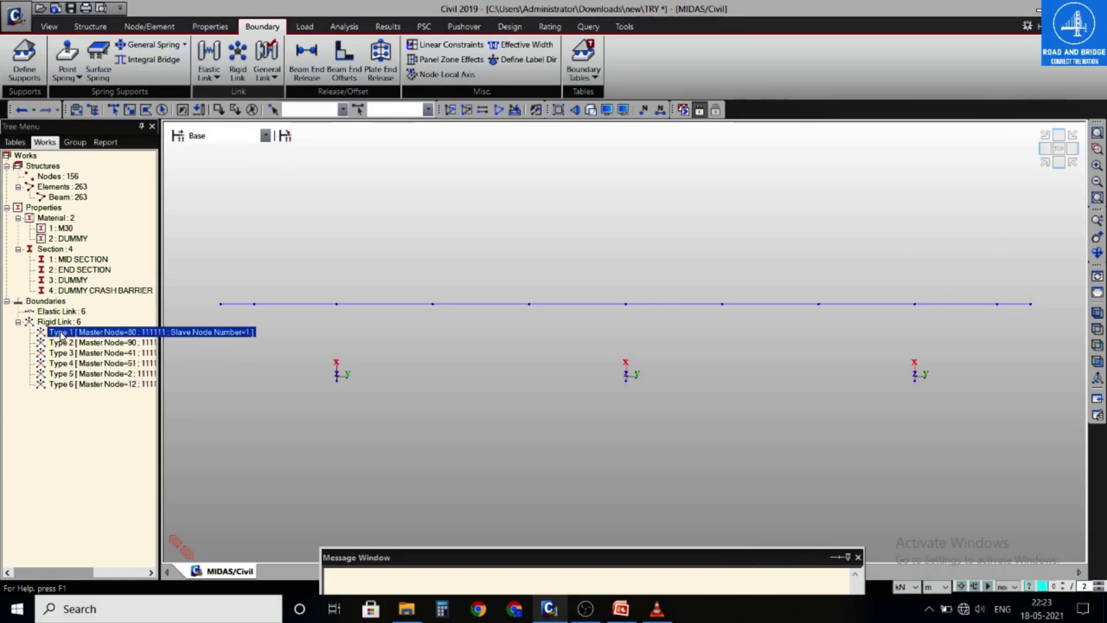
pyautogui.hotkey('shift', 'Down')
pyautogui.hotkey('shift', 'Down')
pyautogui.hotkey('shift', 'Down')
pyautogui.hotkey('shift', 'Down')
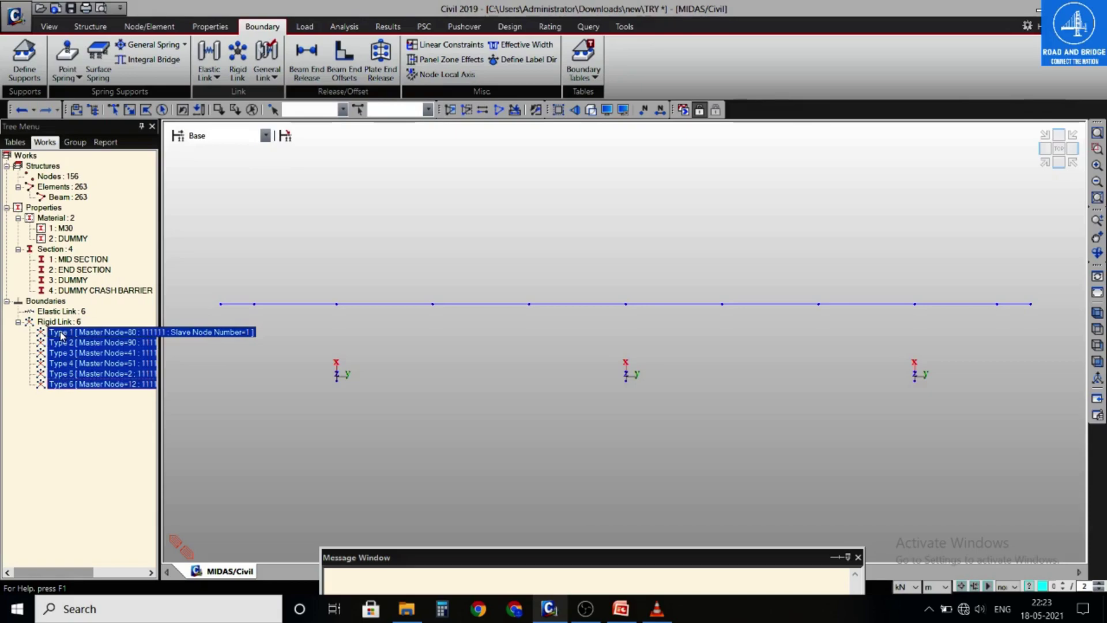
pyautogui.rightClick(61, 336)
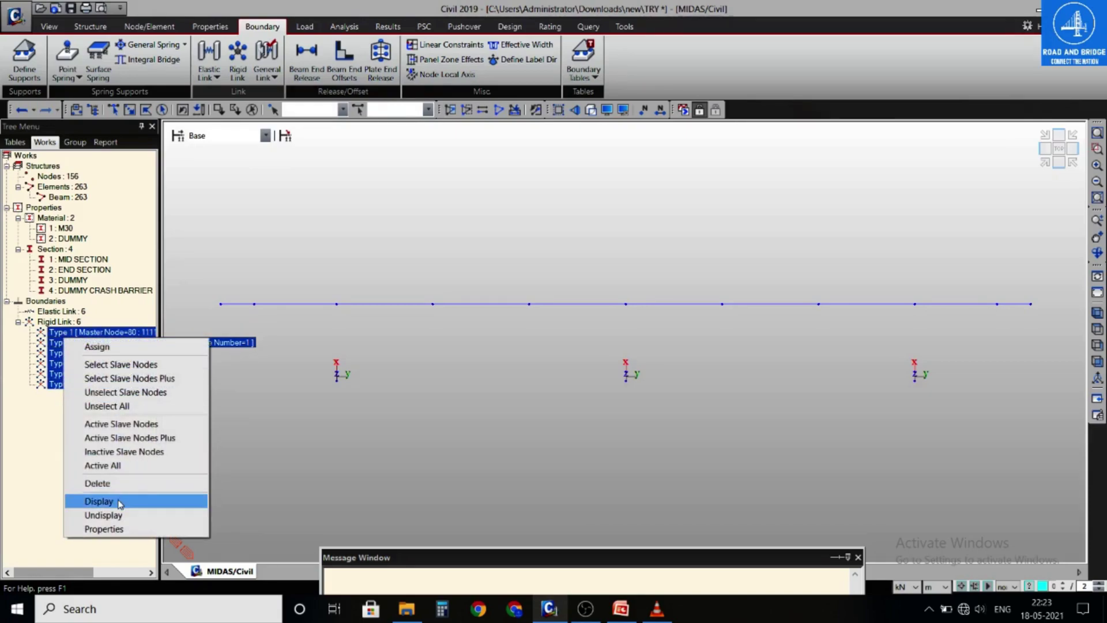
pyautogui.click(119, 502)
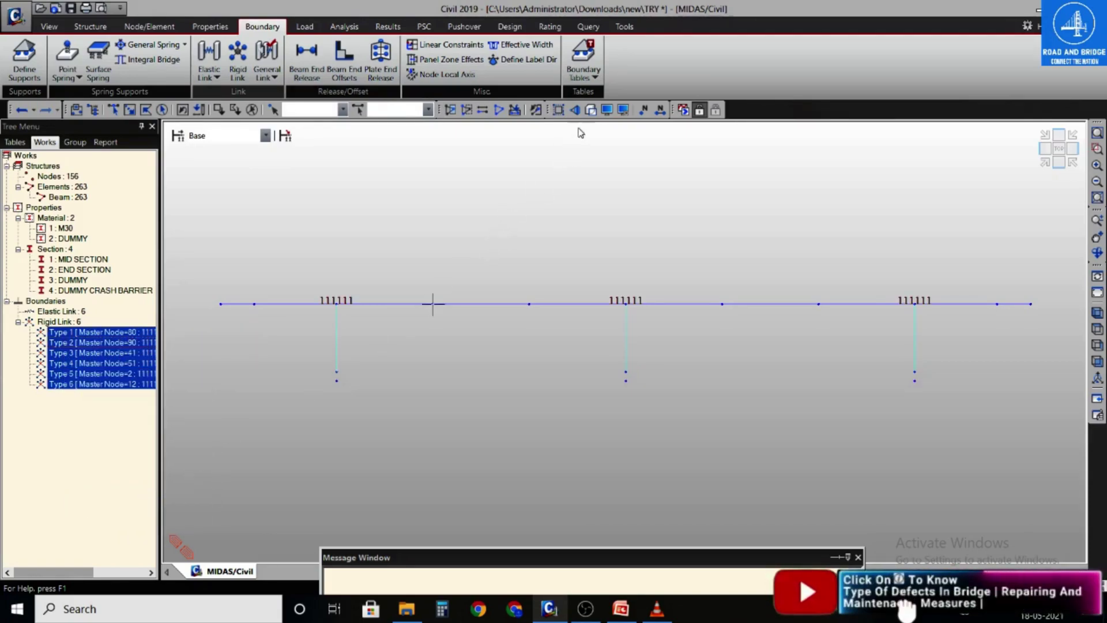
pyautogui.click(590, 110)
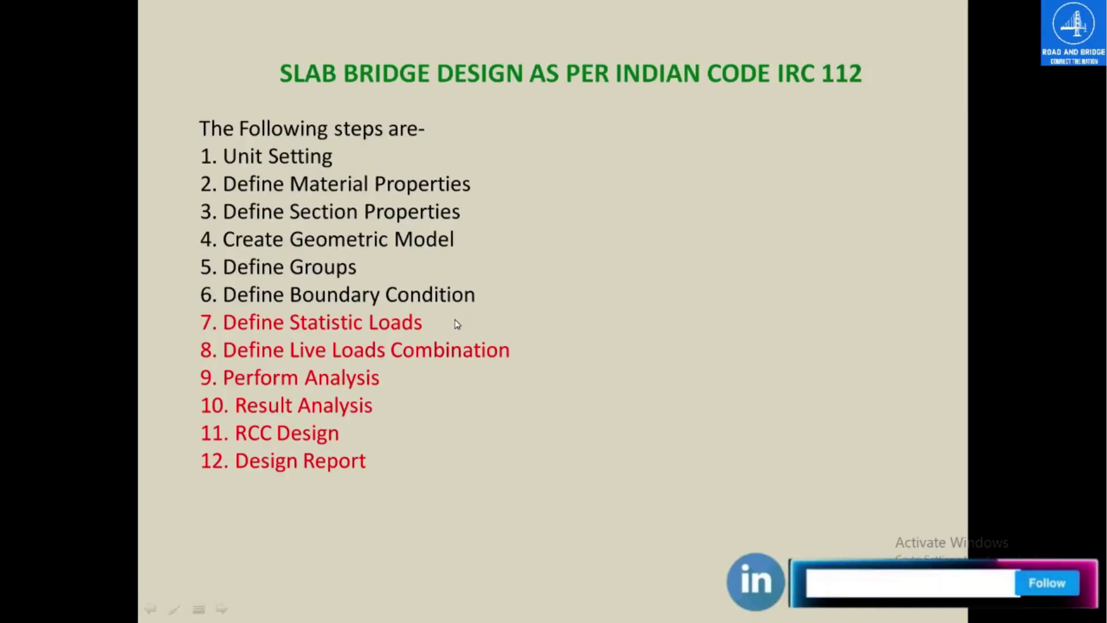